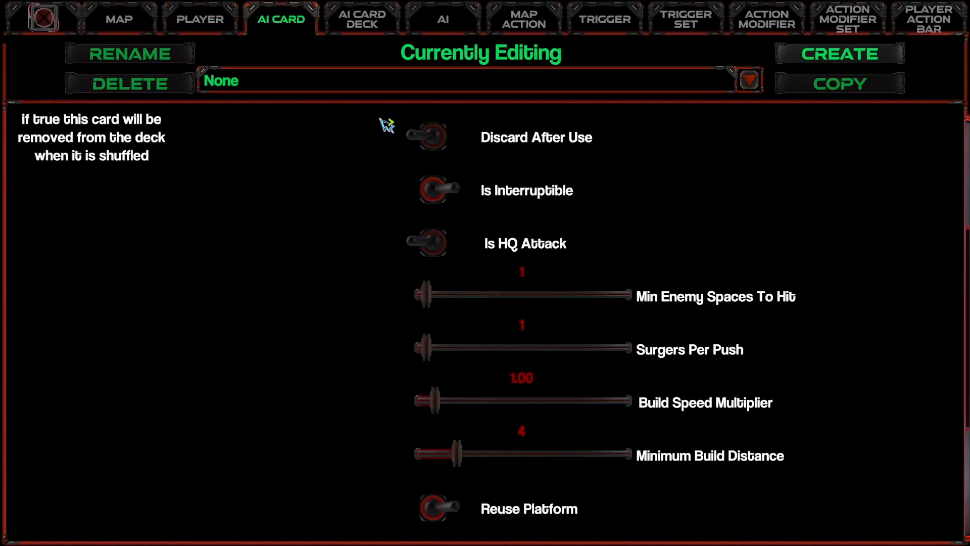
# - Create an AI card named "Lance Attack" of the Lance Attack type and look over its settings
pyautogui.scroll(2, 454, 392)
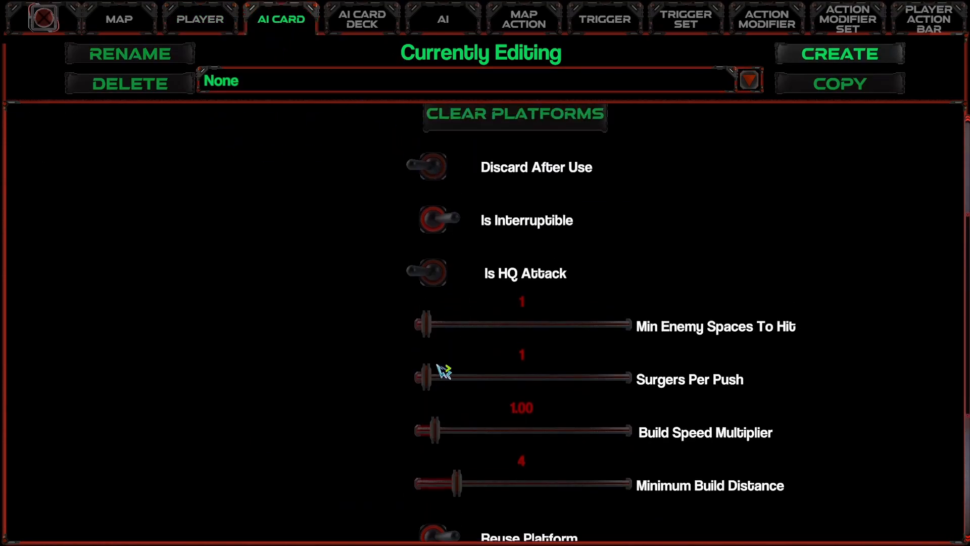
pyautogui.click(847, 55)
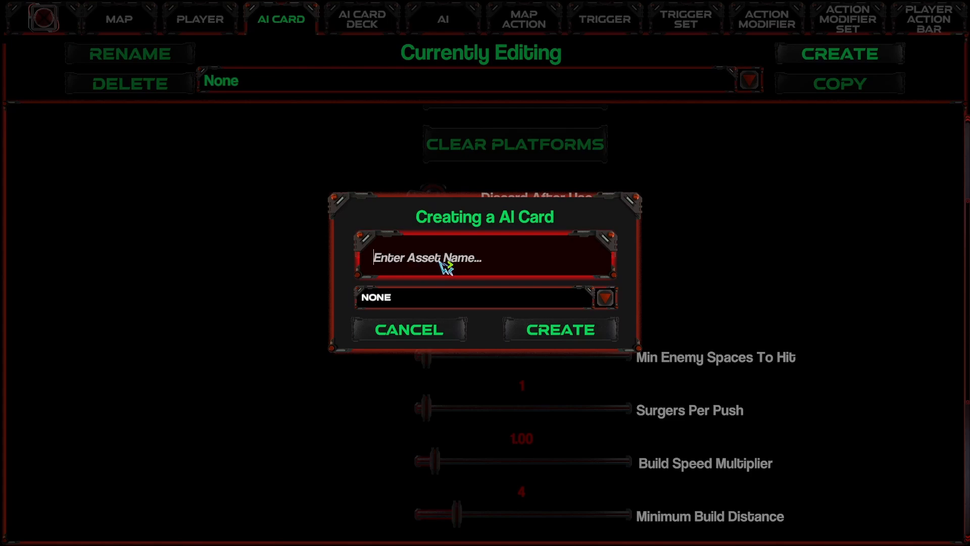
pyautogui.write('Lance Attack')
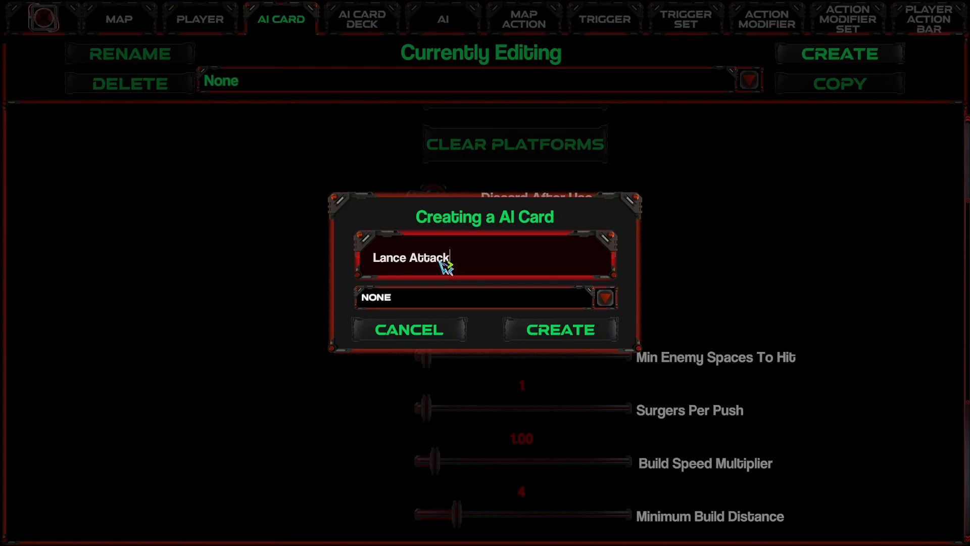
pyautogui.click(472, 299)
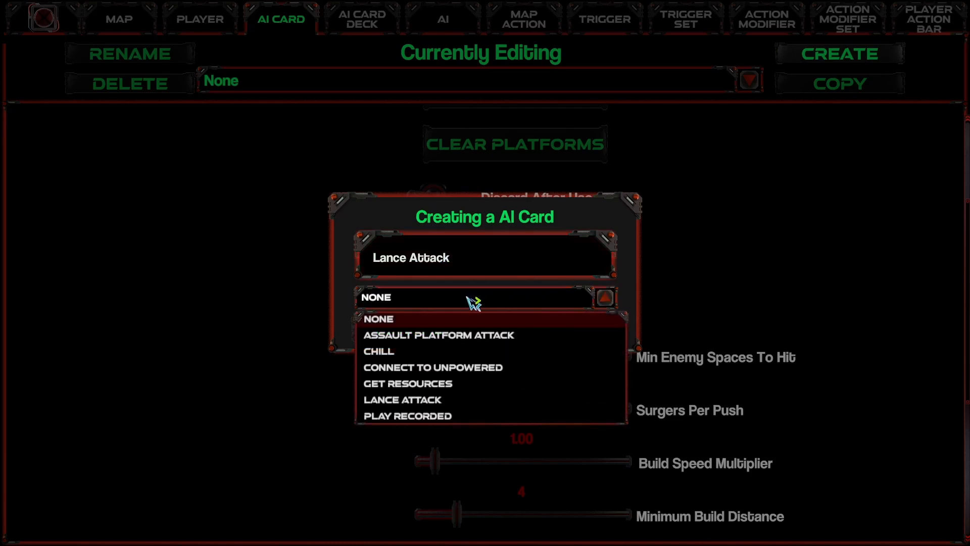
pyautogui.click(443, 402)
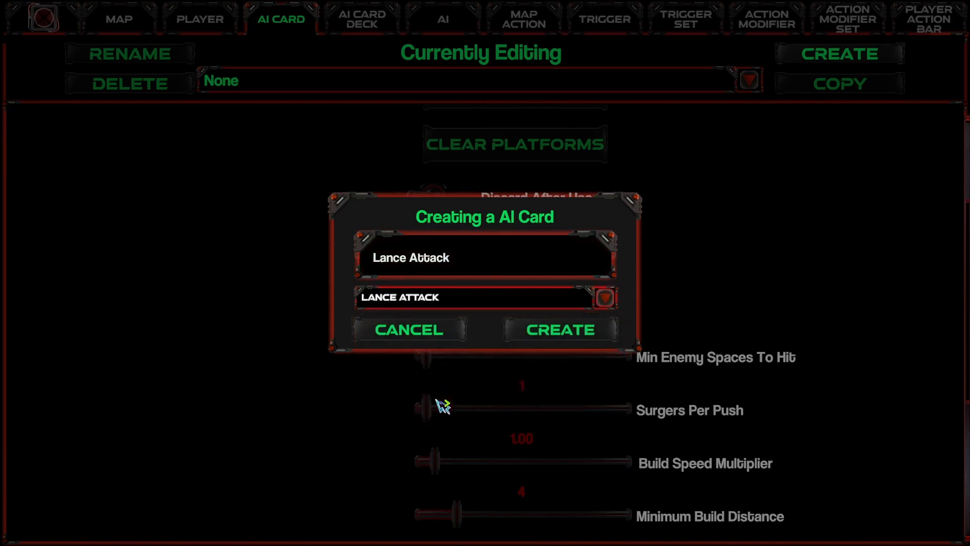
pyautogui.click(579, 330)
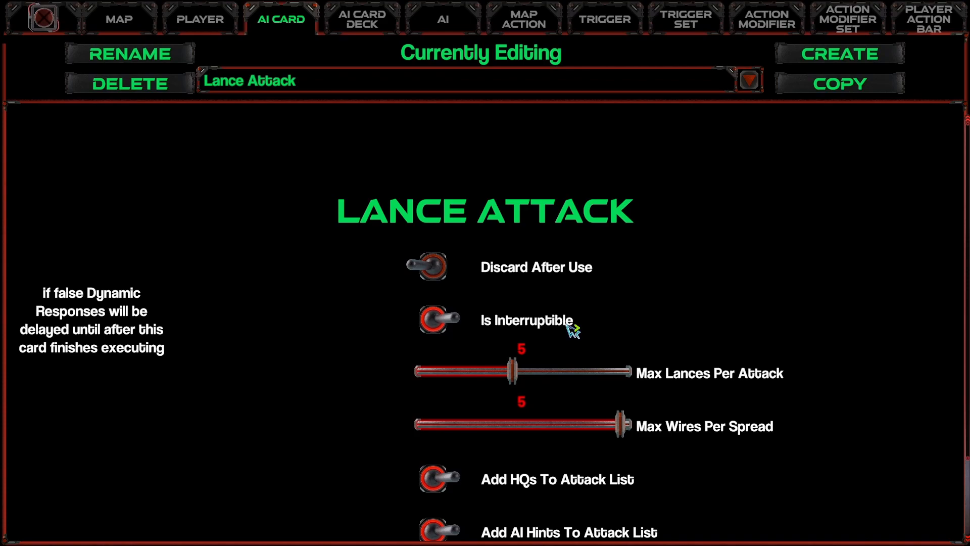
pyautogui.scroll(-1, 468, 224)
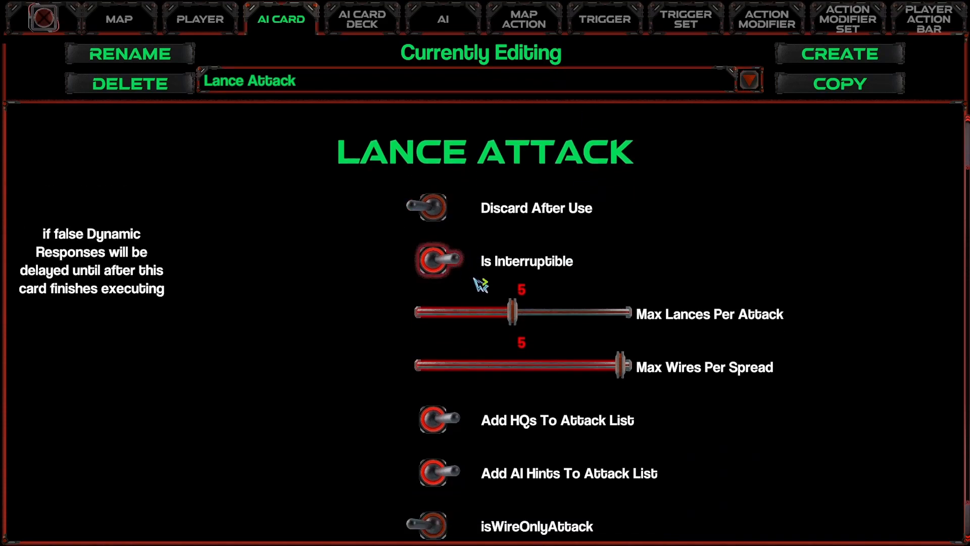
pyautogui.scroll(-1, 475, 279)
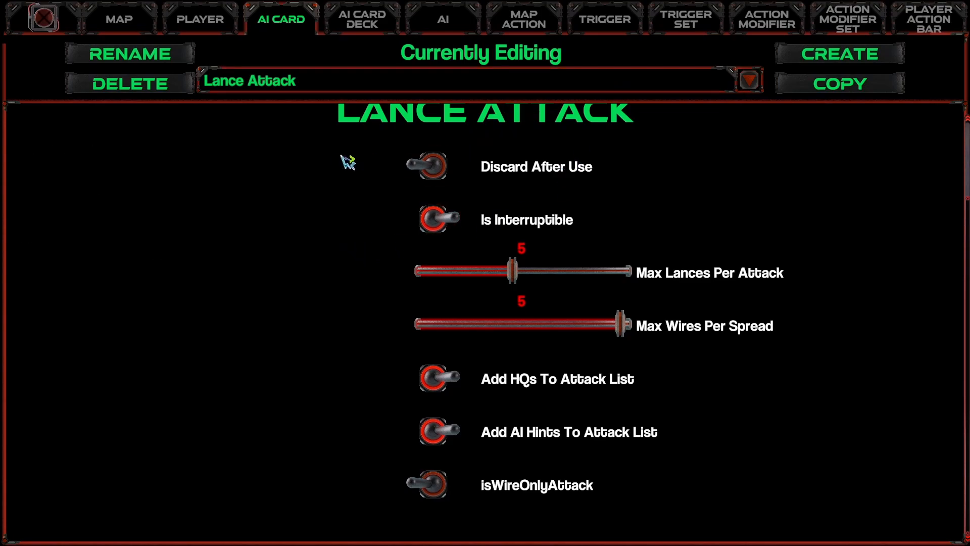
# - Create an AI card deck named "Red AI Deck"
pyautogui.click(365, 22)
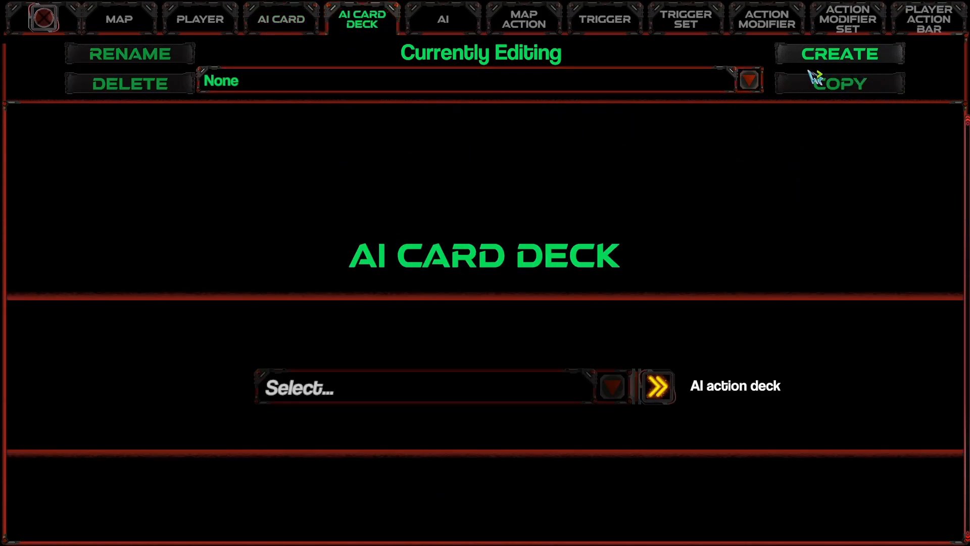
pyautogui.click(849, 65)
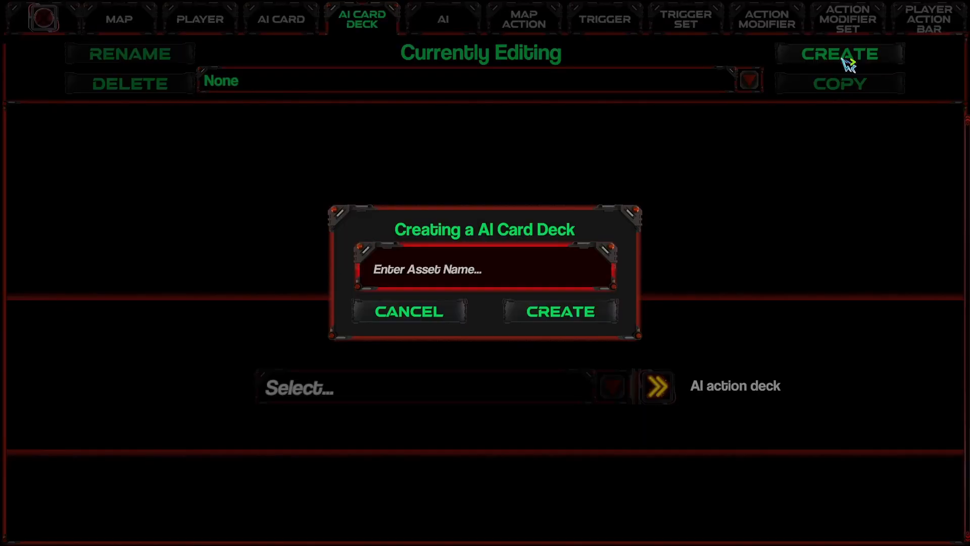
pyautogui.write('Red Player Deck')
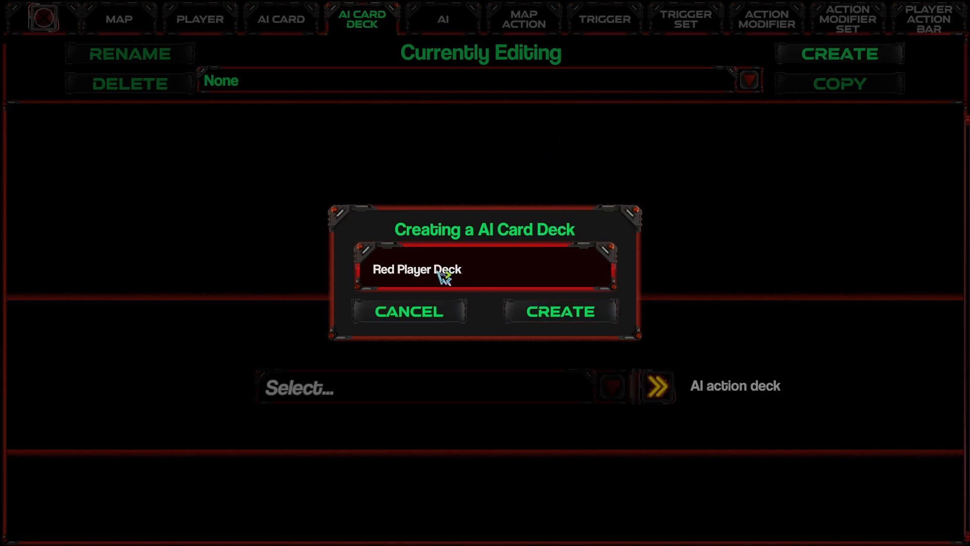
pyautogui.press('BackSpace')
pyautogui.press('BackSpace')
pyautogui.press('BackSpace')
pyautogui.write('AI')
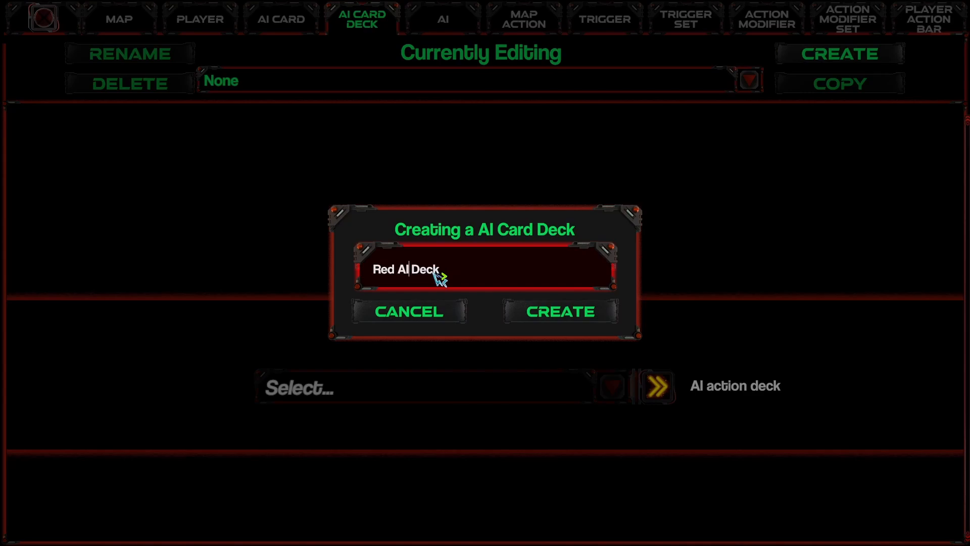
pyautogui.click(578, 320)
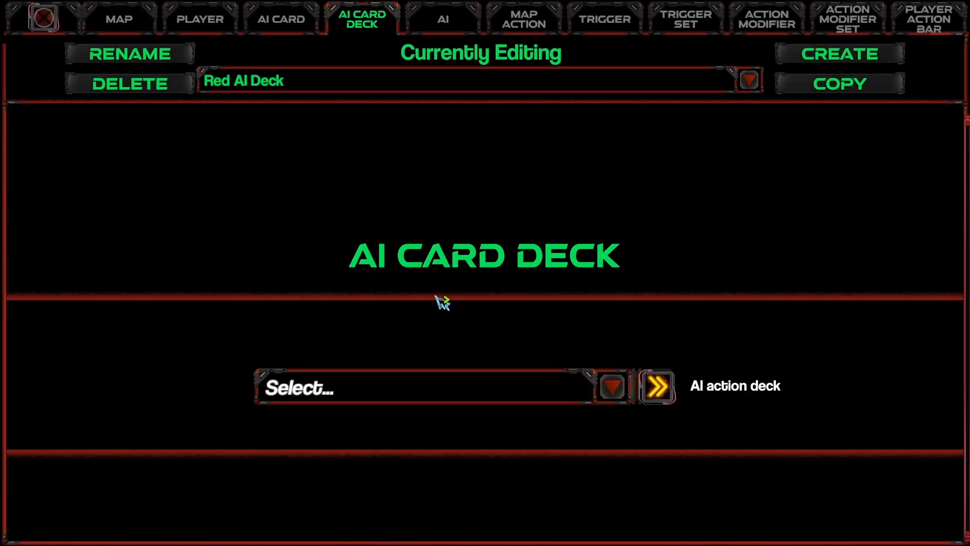
# - Add the Lance Attack card three times to the Red AI Deck's action deck and check the card's settings from there
pyautogui.click(403, 390)
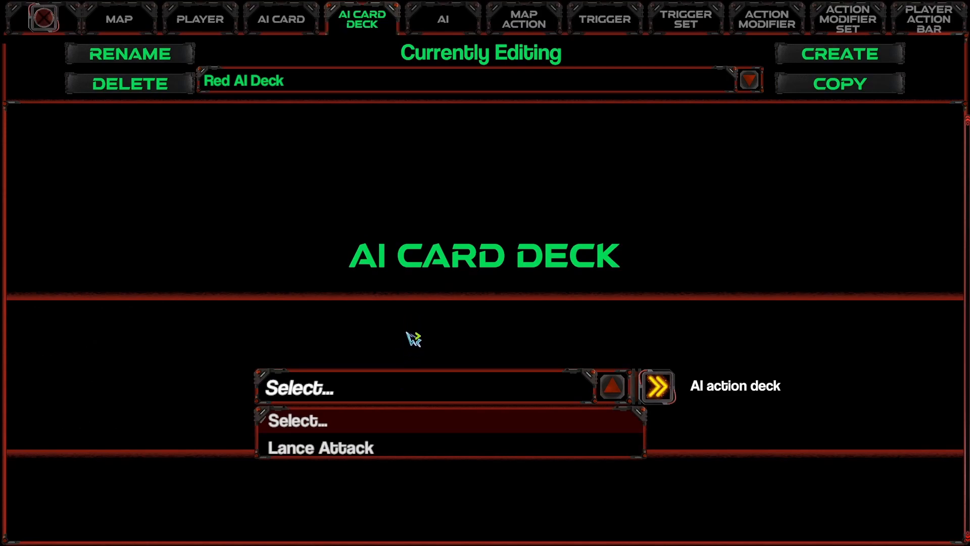
pyautogui.click(356, 448)
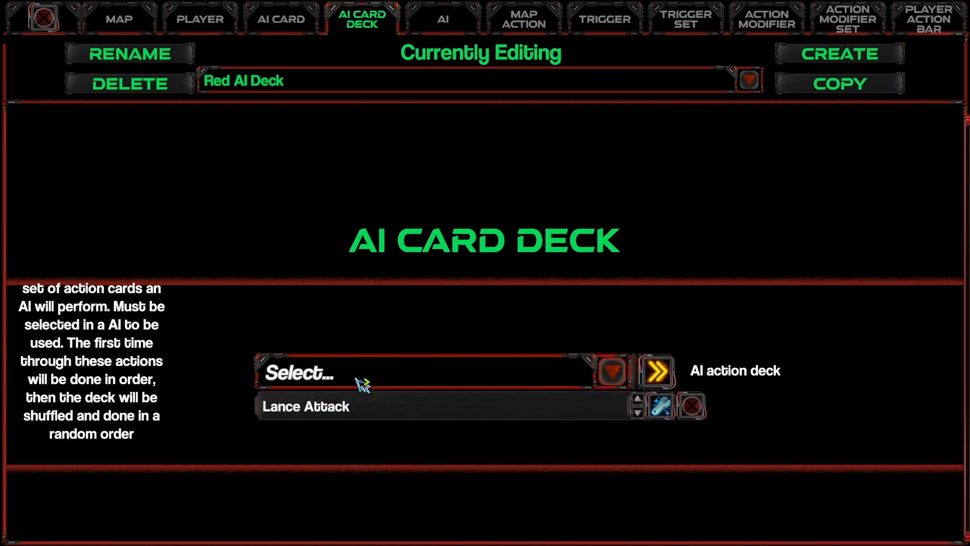
pyautogui.click(382, 375)
pyautogui.click(329, 438)
pyautogui.click(354, 360)
pyautogui.click(317, 425)
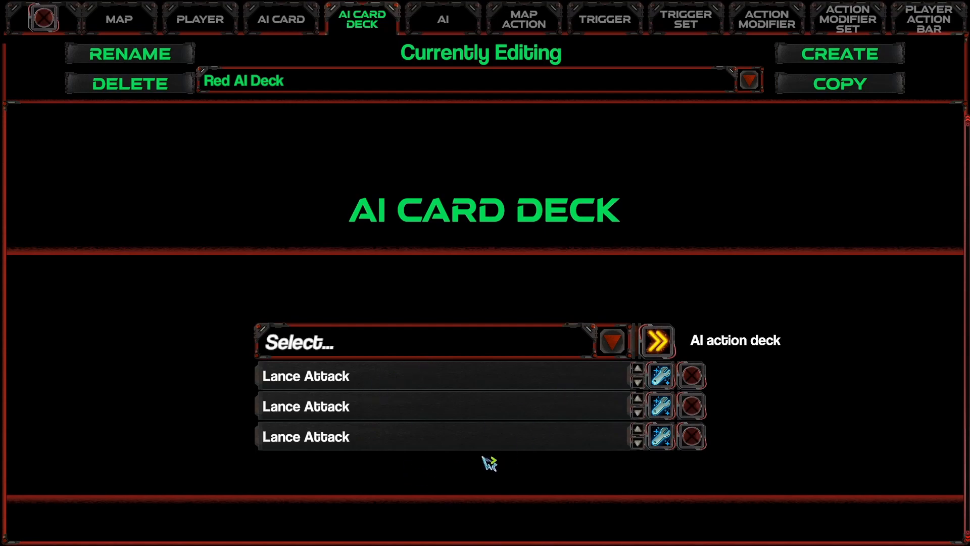
pyautogui.click(671, 380)
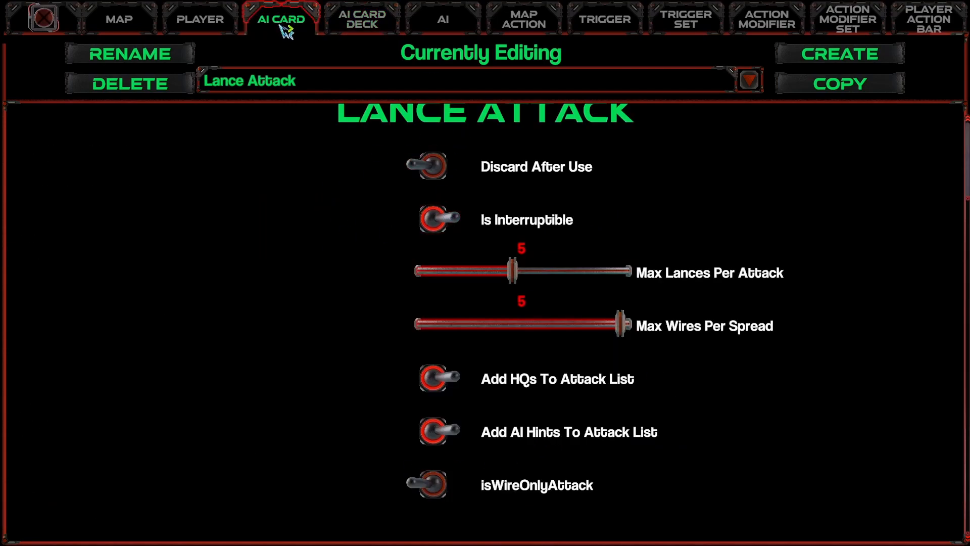
pyautogui.click(356, 20)
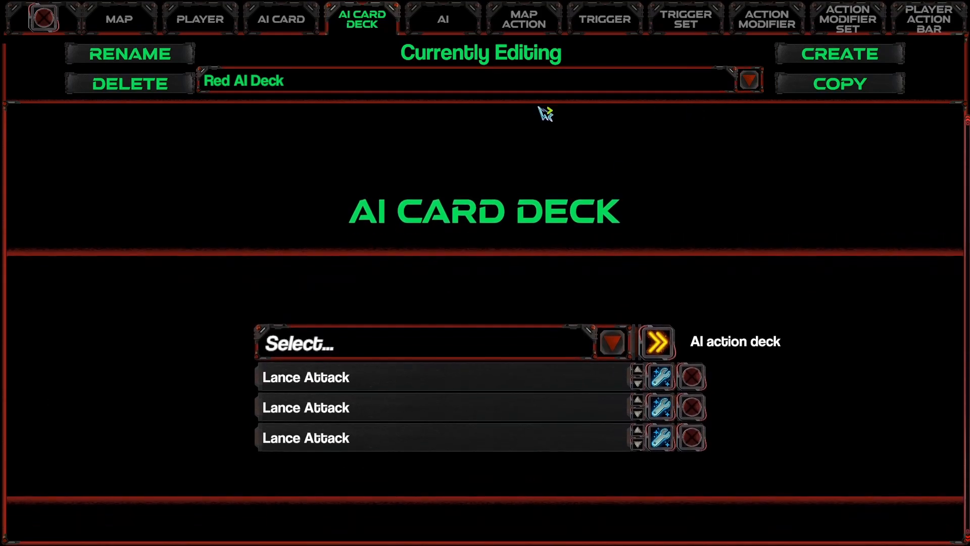
# - Create an AI named "Red Player AI"
pyautogui.click(439, 29)
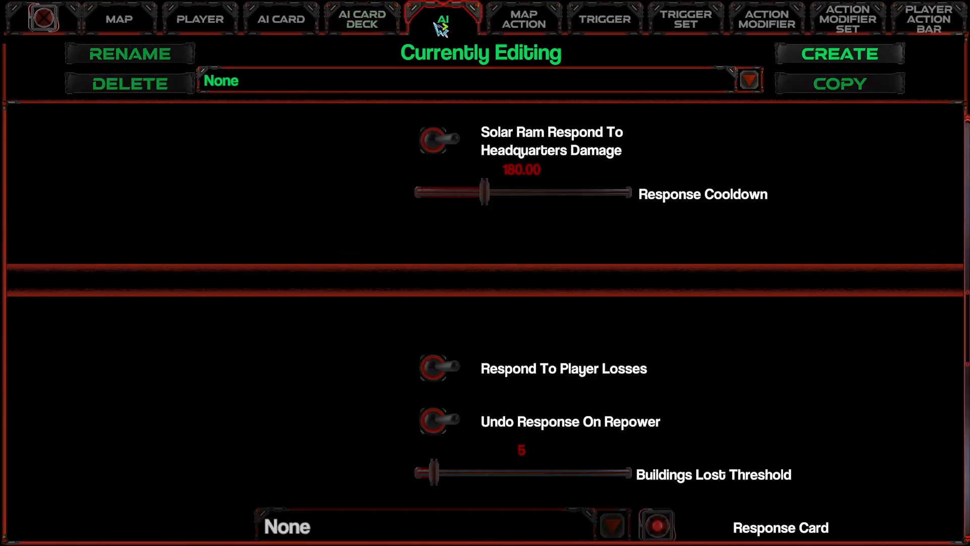
pyautogui.click(841, 66)
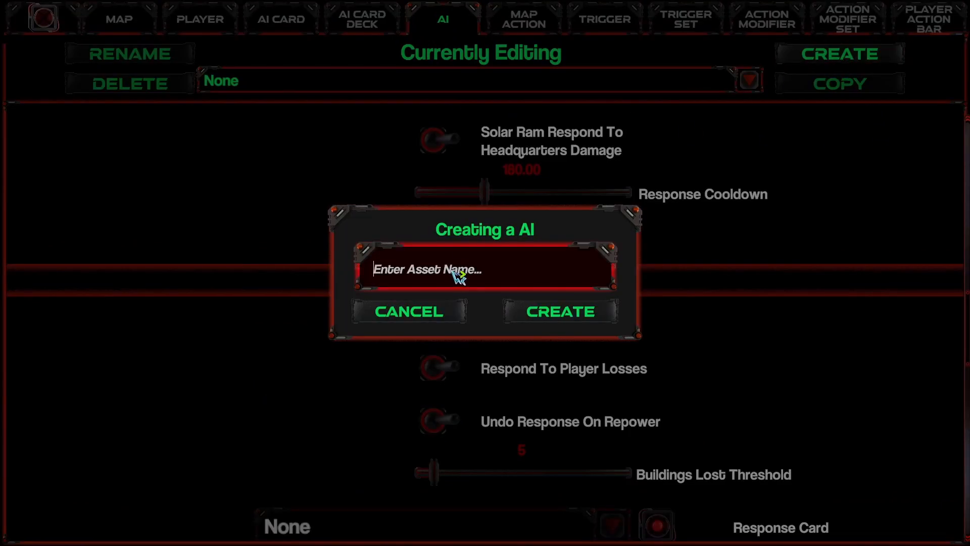
pyautogui.write('Red Player AI')
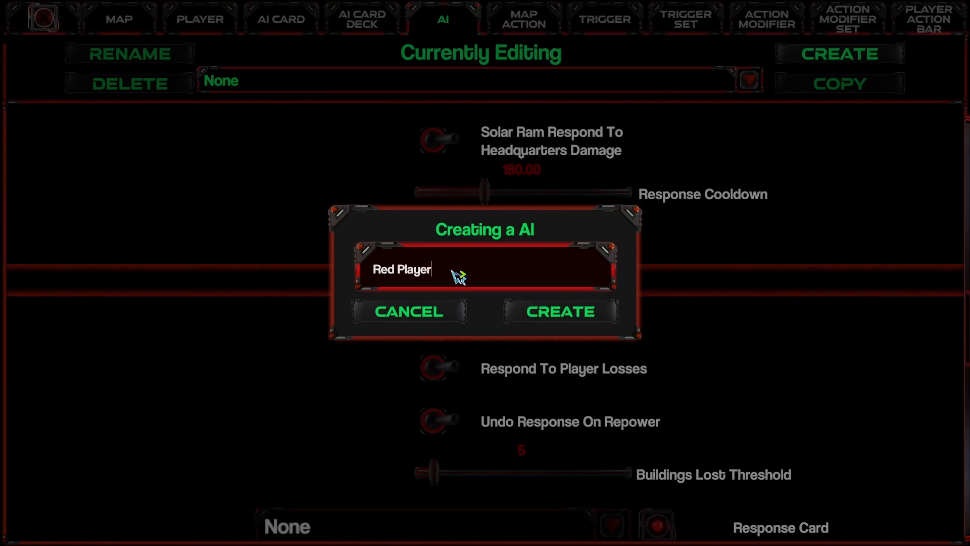
pyautogui.click(580, 323)
# - Look through the Red Player AI's settings and assign Red AI Deck as its AI card deck
pyautogui.scroll(5, 967, 360)
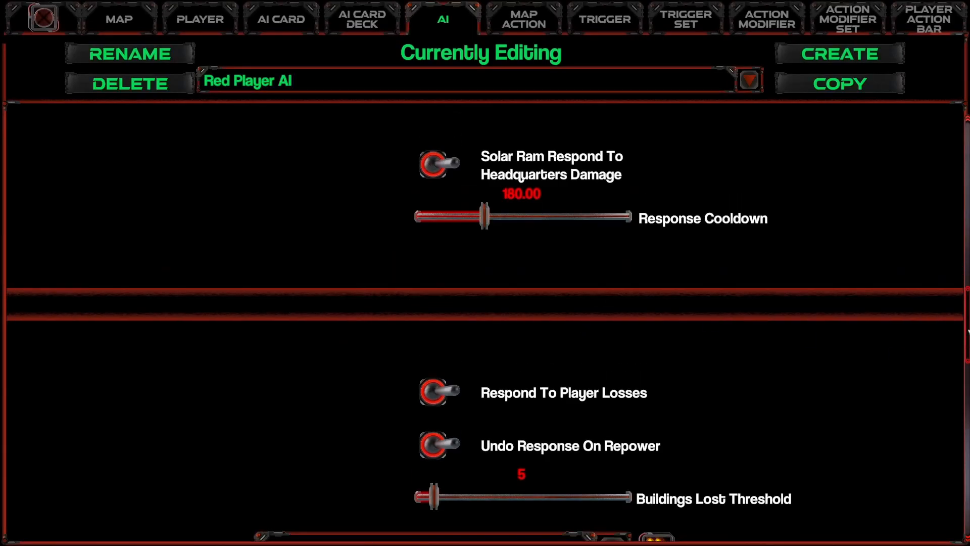
pyautogui.scroll(-7, 967, 360)
pyautogui.scroll(10, 965, 374)
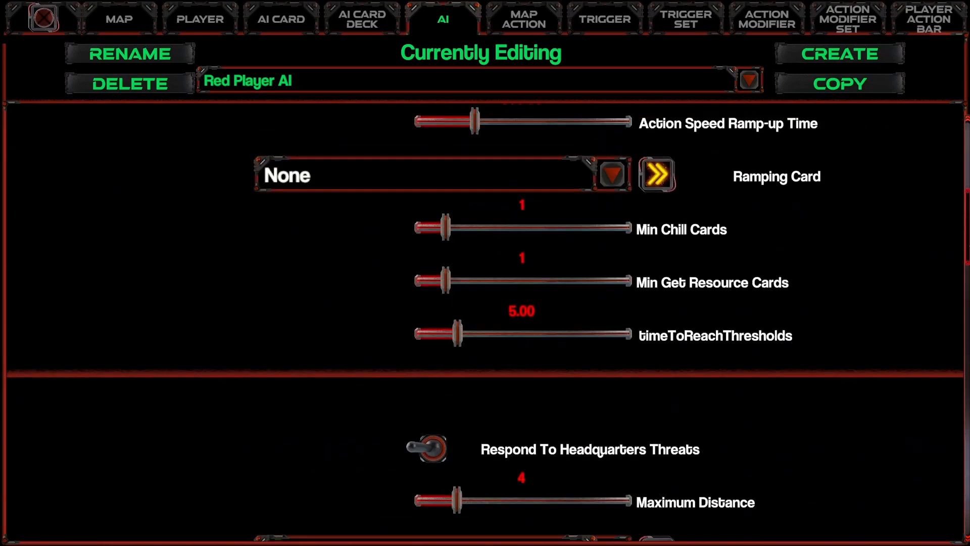
pyautogui.scroll(-1, 849, 247)
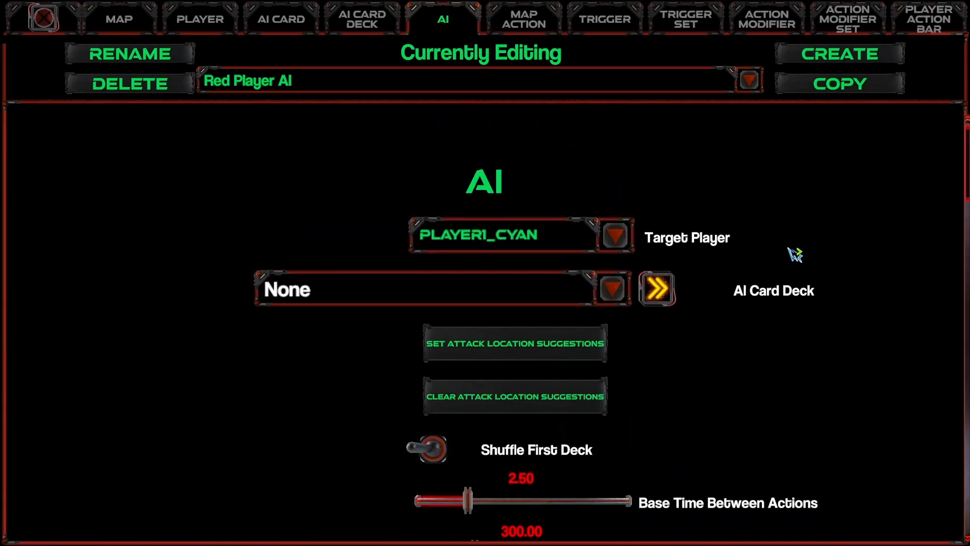
pyautogui.click(402, 294)
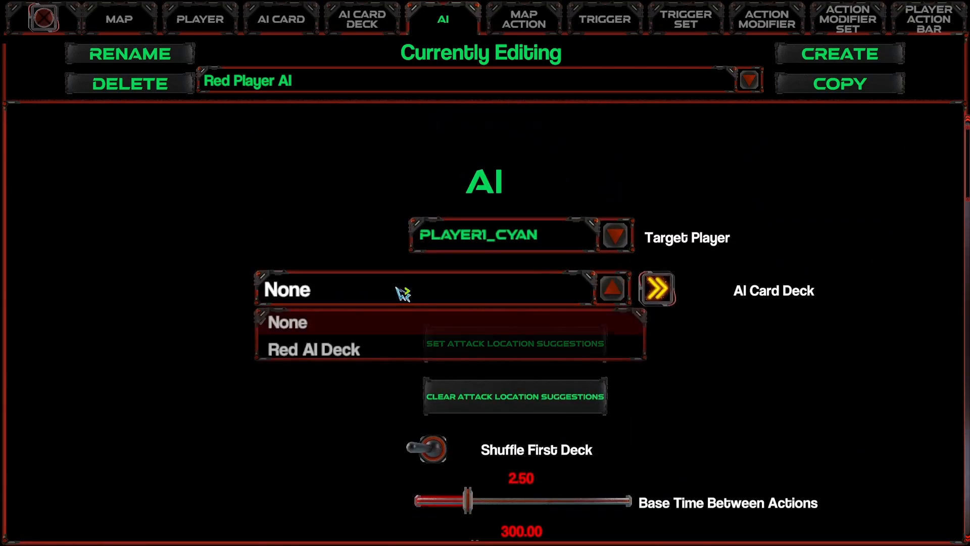
pyautogui.click(346, 351)
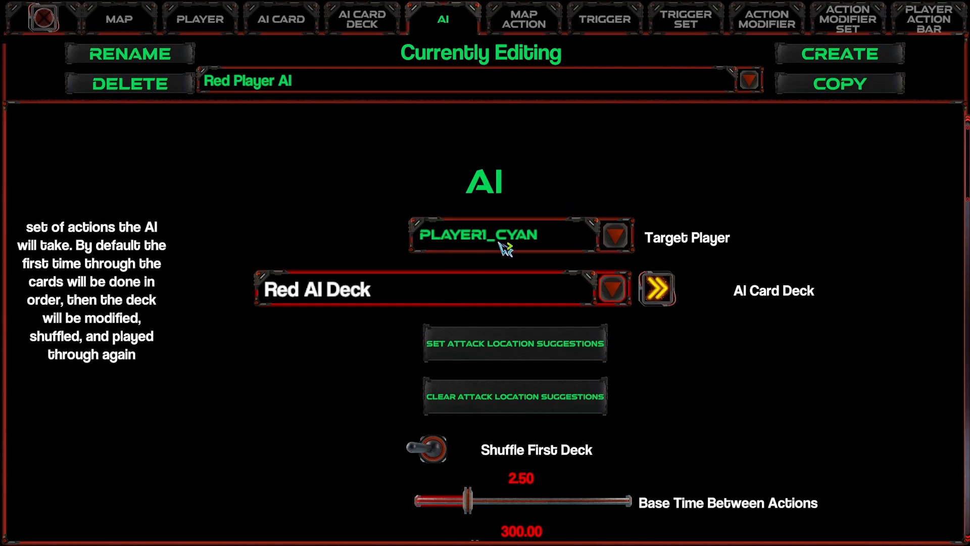
# - Set the Red Player AI's Base Time Between Actions to 0.45
pyautogui.scroll(-6, 340, 354)
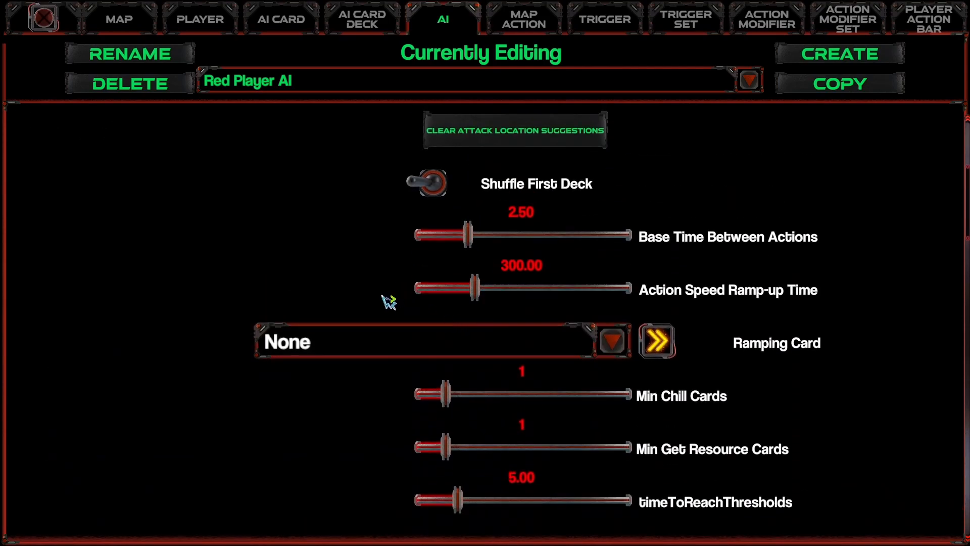
pyautogui.moveTo(471, 239)
pyautogui.moveTo(471, 239); pyautogui.dragTo(419, 238)
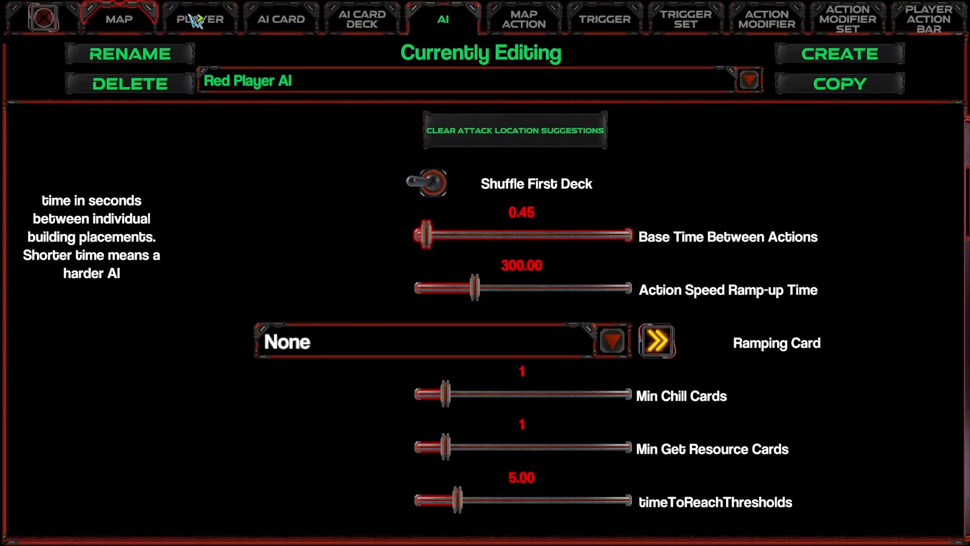
# - Add Red Player AI to the AI controllers of Player2_Red
pyautogui.click(182, 21)
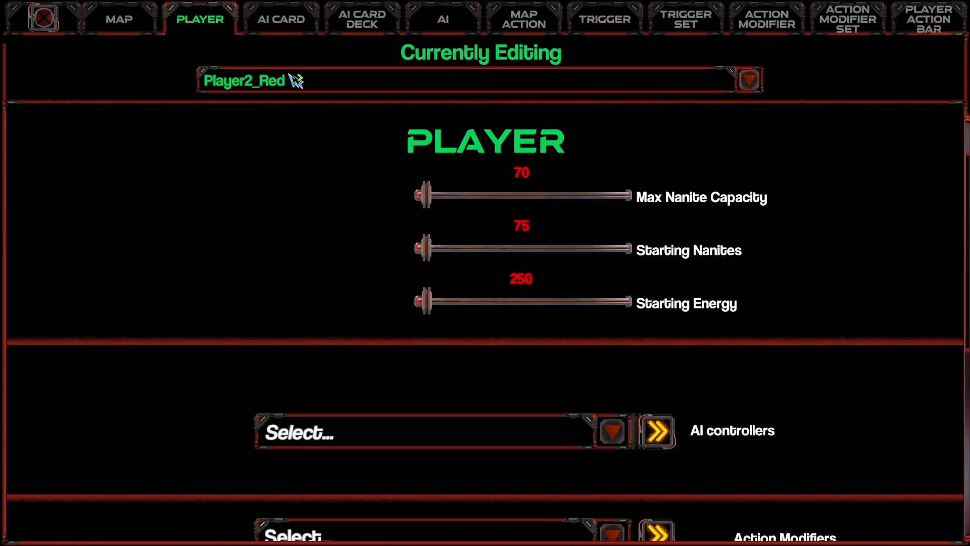
pyautogui.scroll(-3, 485, 352)
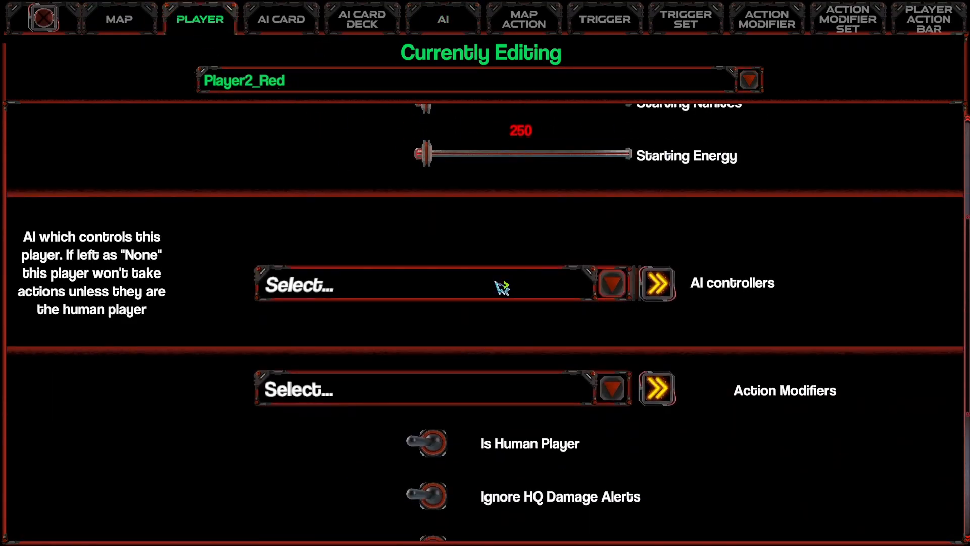
pyautogui.click(502, 288)
pyautogui.click(343, 342)
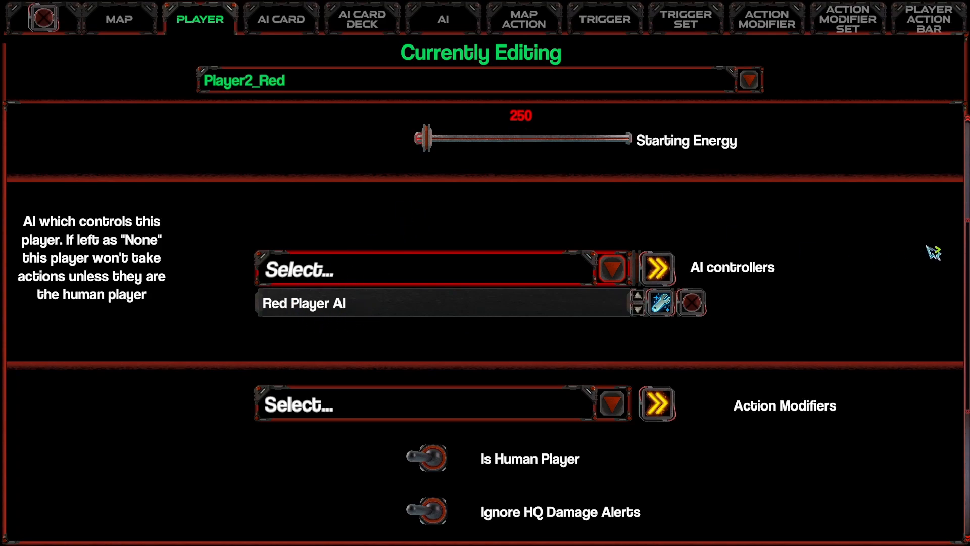
# - Set Player2_Red's Max Nanite Capacity, Starting Nanites and Starting Energy to 100000 each
pyautogui.scroll(5, 485, 304)
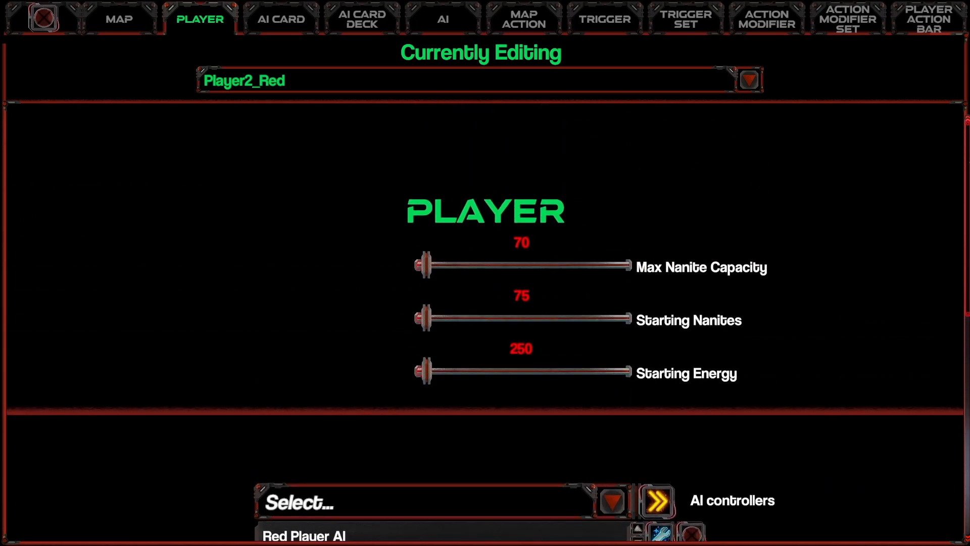
pyautogui.scroll(-1, 485, 331)
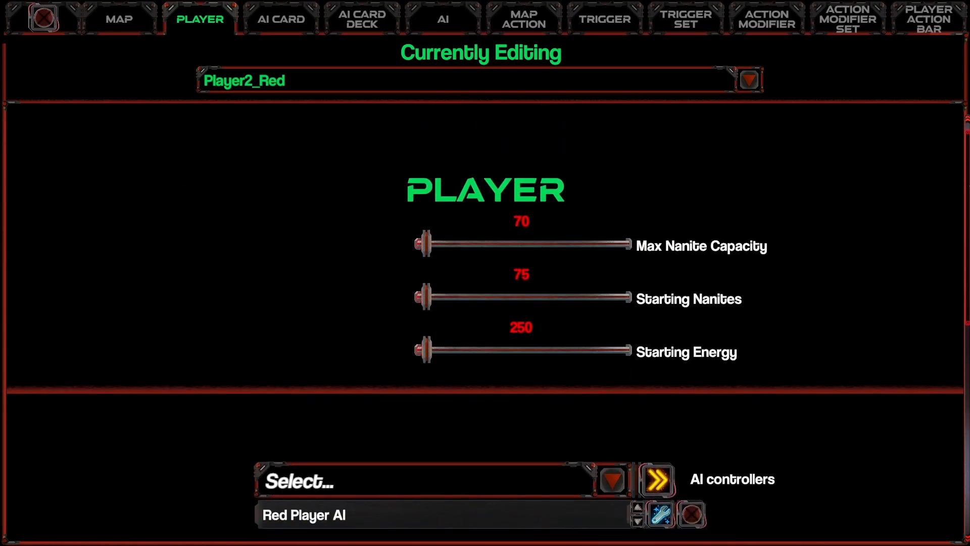
pyautogui.scroll(1, 498, 245)
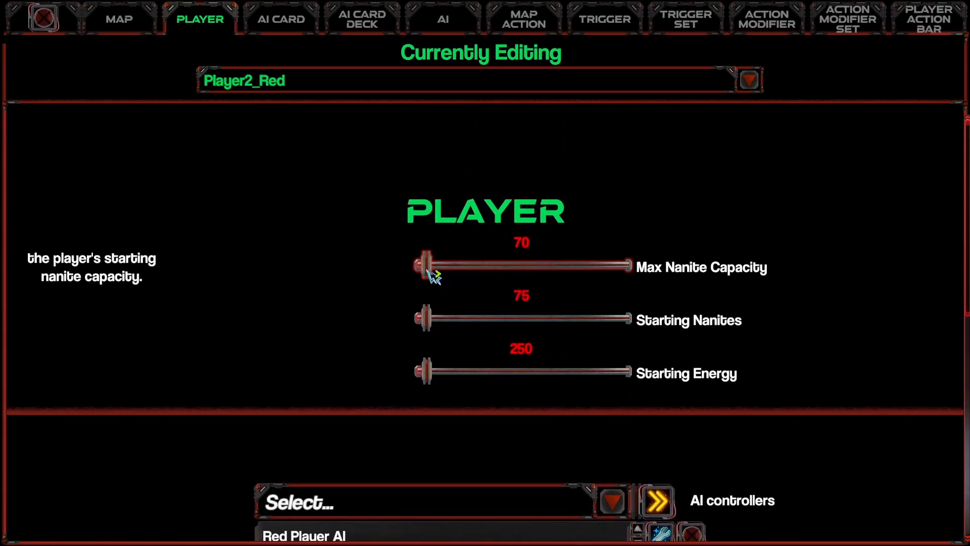
pyautogui.moveTo(433, 277); pyautogui.dragTo(704, 282)
pyautogui.moveTo(433, 328); pyautogui.dragTo(655, 323)
pyautogui.moveTo(480, 378); pyautogui.dragTo(659, 367)
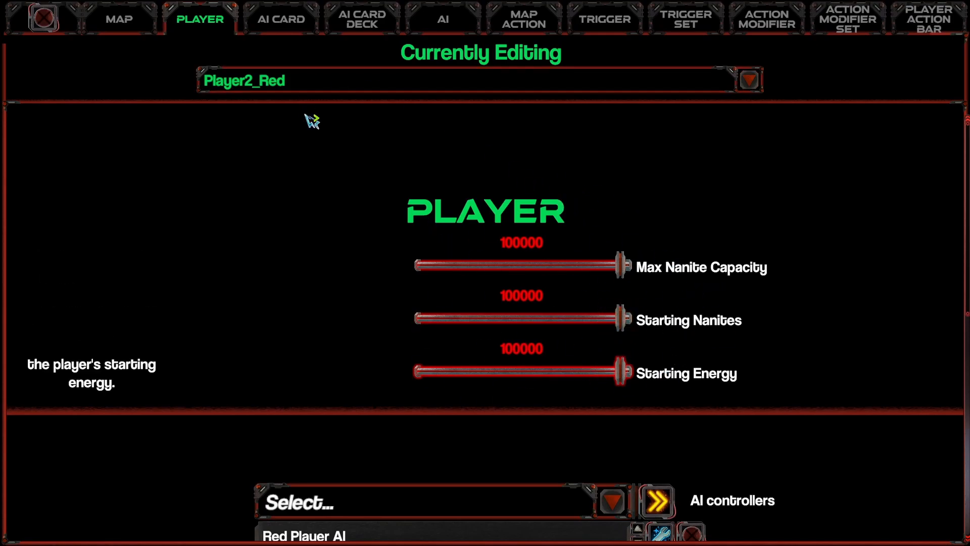
# - Review Player2_Red's AI chain from its controller, Red Player AI, through Red AI Deck to the Lance Attack card's settings
pyautogui.scroll(-2, 518, 349)
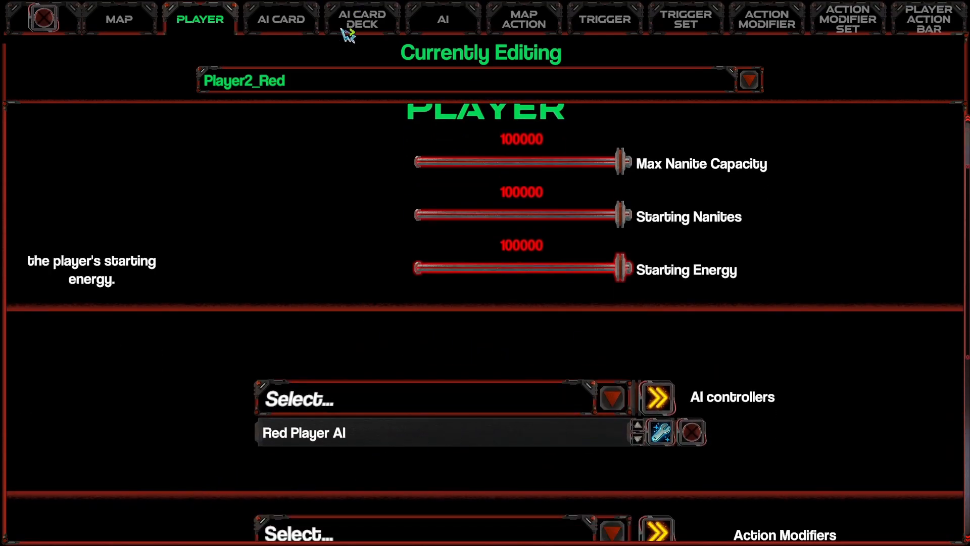
pyautogui.scroll(2, 397, 305)
pyautogui.scroll(-2, 511, 383)
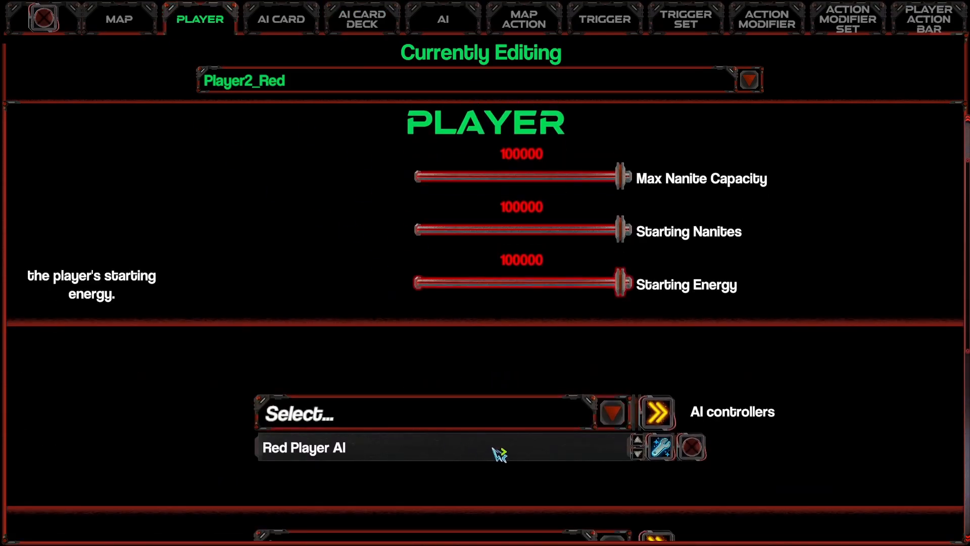
pyautogui.click(661, 448)
pyautogui.scroll(5, 814, 357)
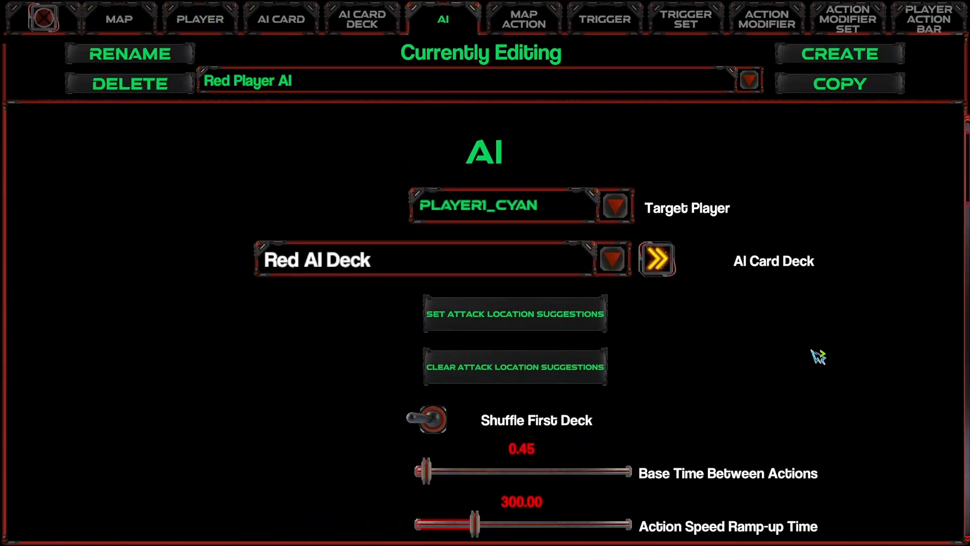
pyautogui.click(654, 287)
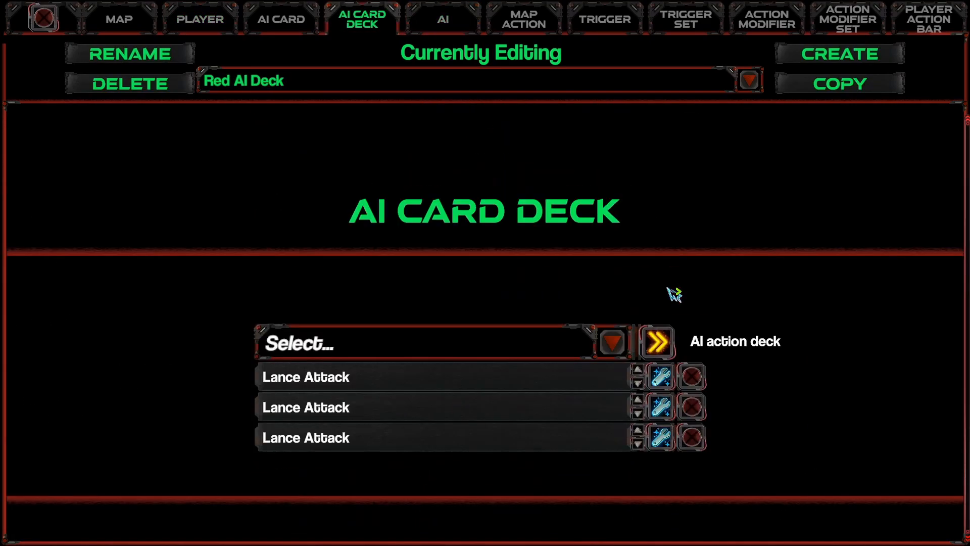
pyautogui.click(667, 388)
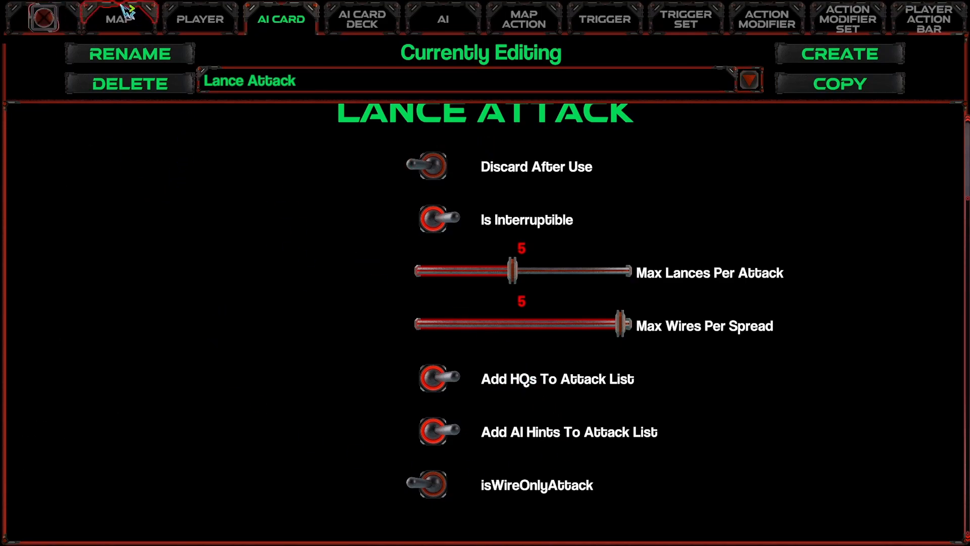
# - Test the AISetupVideo map, examine how the red AI attacks the cyan base, and return to editing the map
pyautogui.click(145, 27)
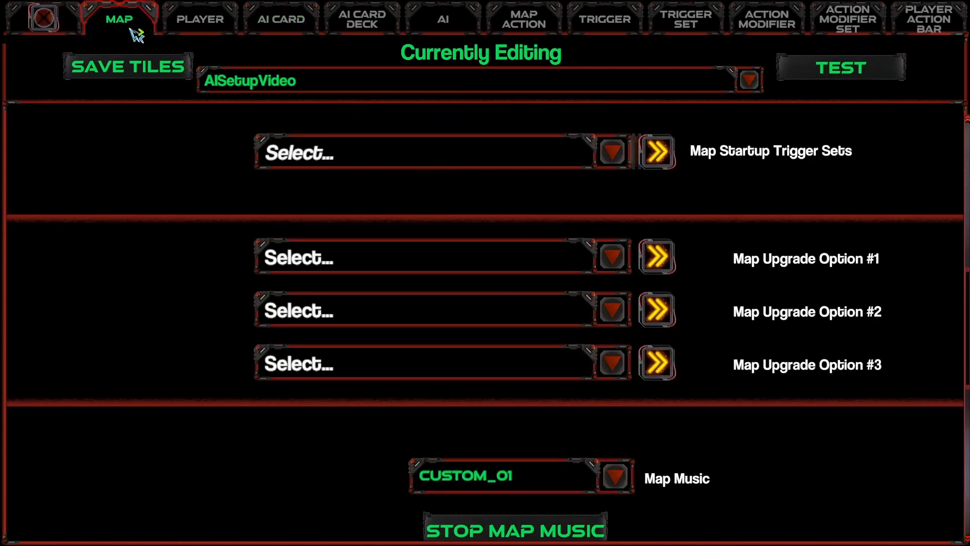
pyautogui.click(873, 76)
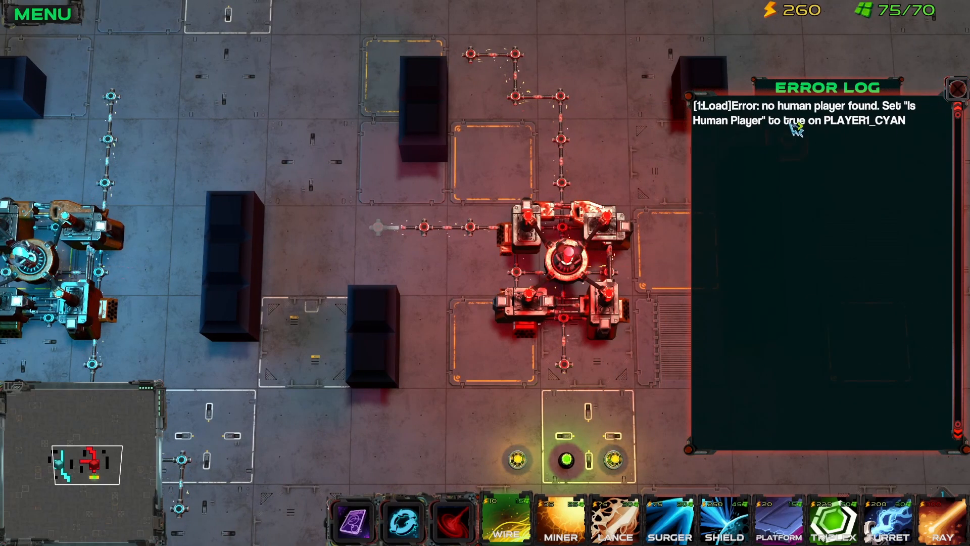
pyautogui.press('Left')
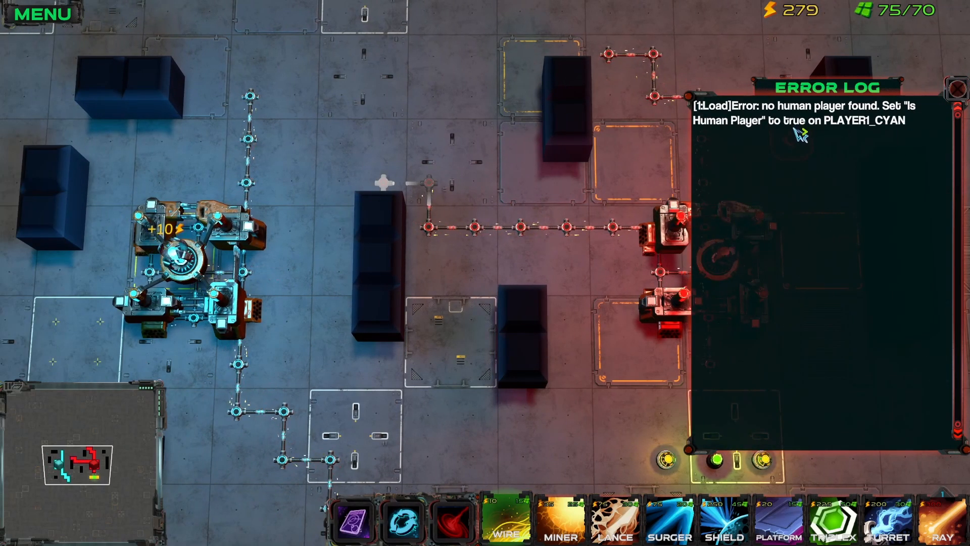
pyautogui.press('Left')
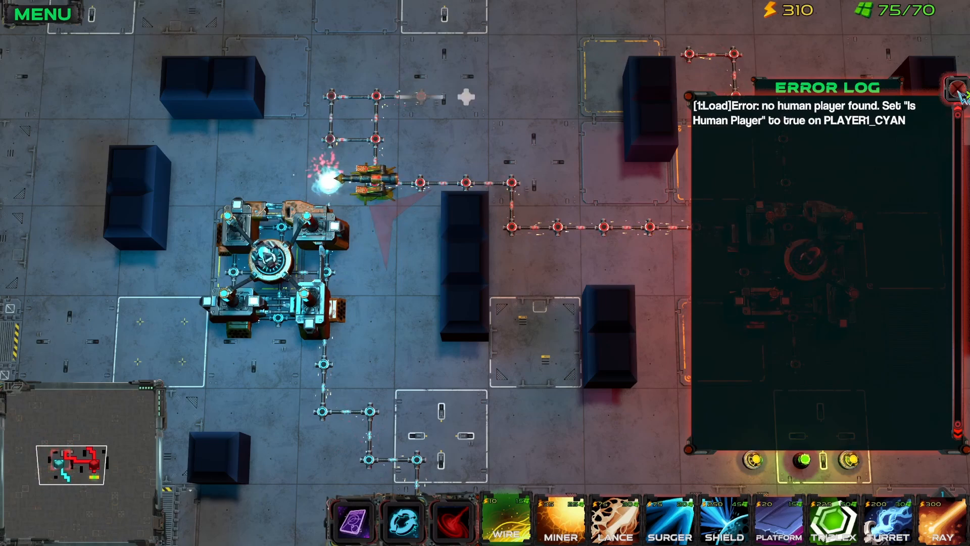
pyautogui.click(958, 91)
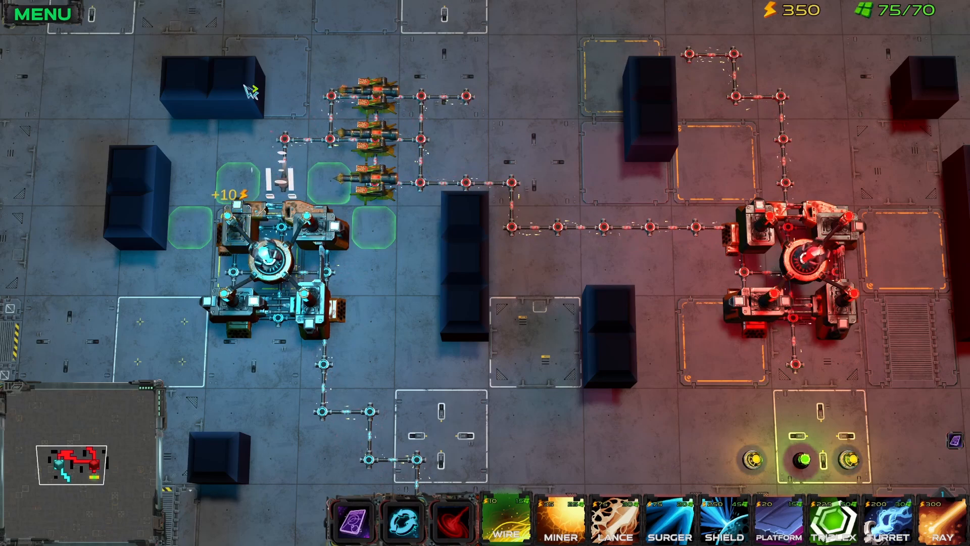
pyautogui.click(329, 184)
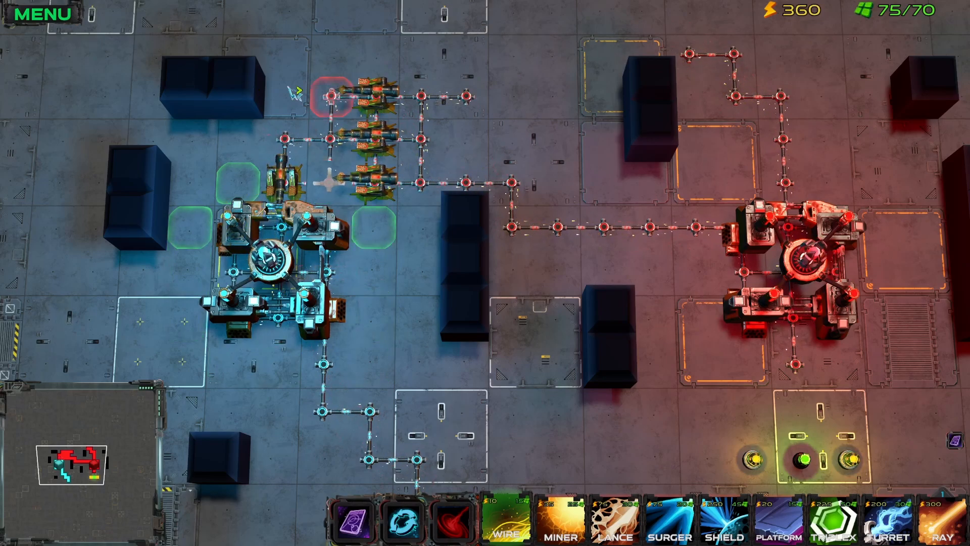
pyautogui.press('Escape')
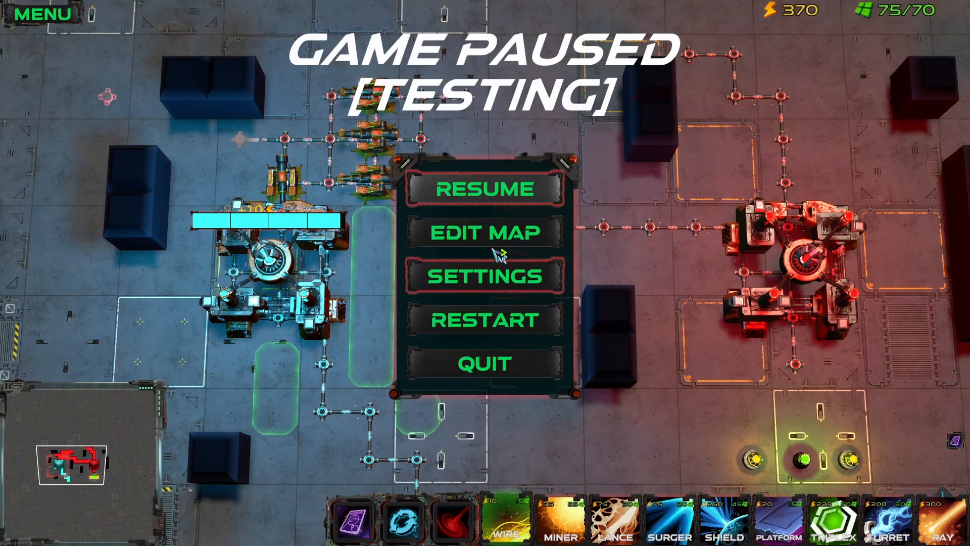
pyautogui.click(500, 234)
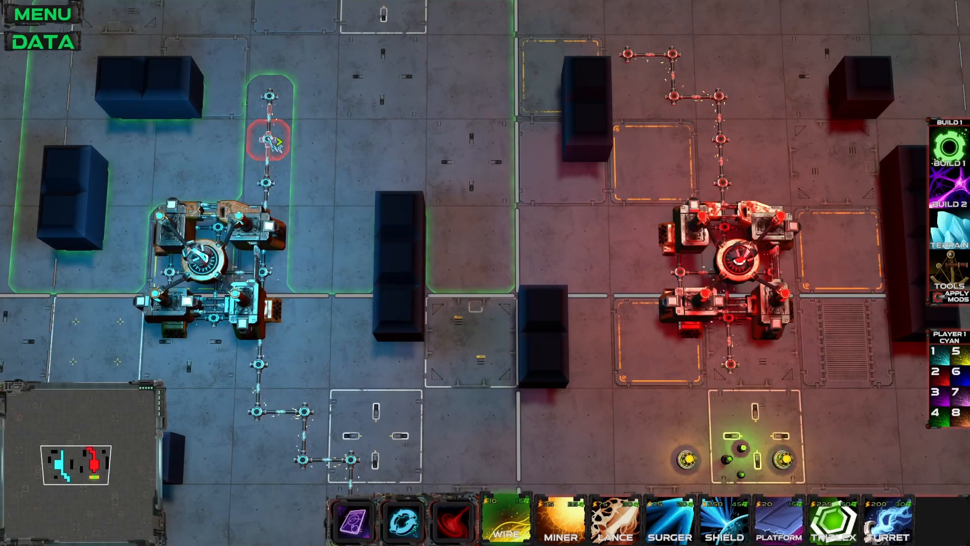
# - Create an AI card of type Get Resources named GetResources and set its Max Mines To Build to 1
pyautogui.click(64, 46)
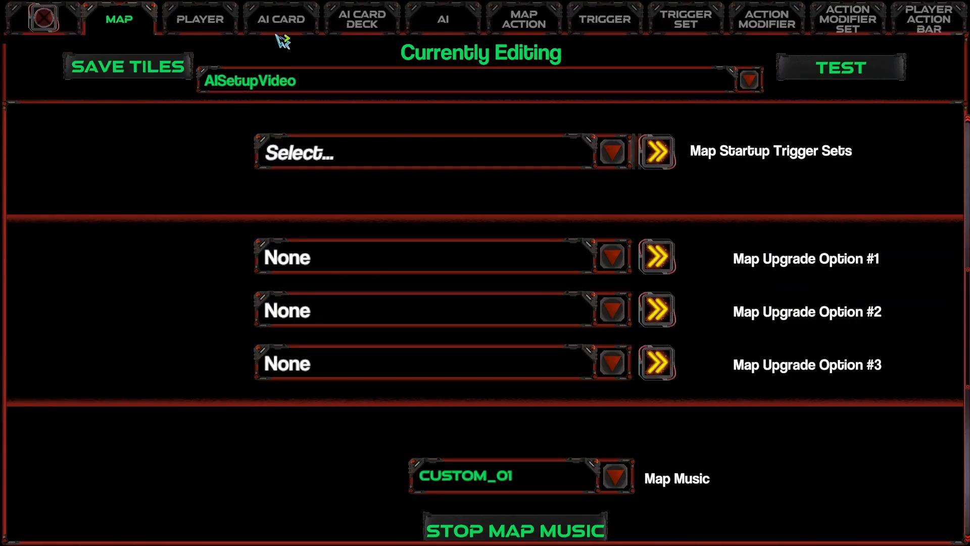
pyautogui.click(281, 19)
pyautogui.click(292, 89)
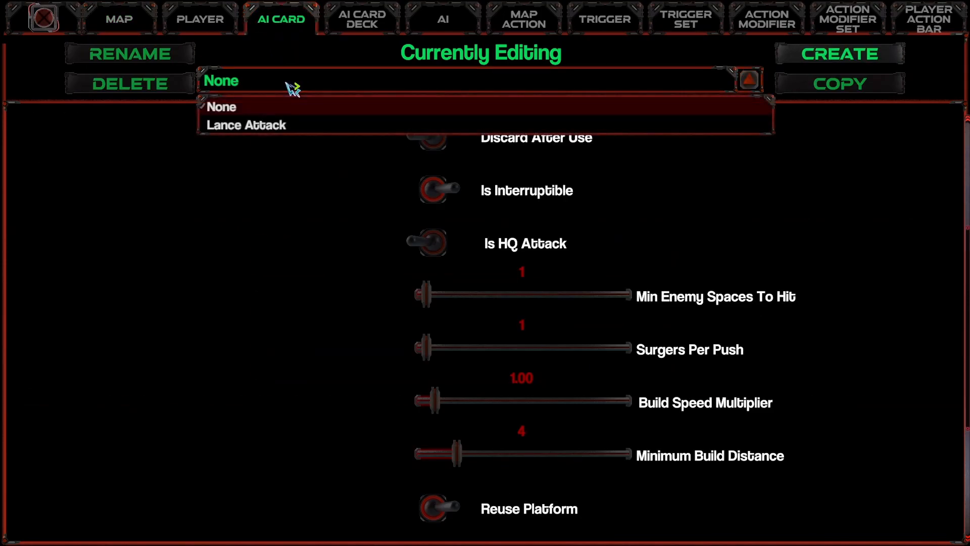
pyautogui.click(287, 83)
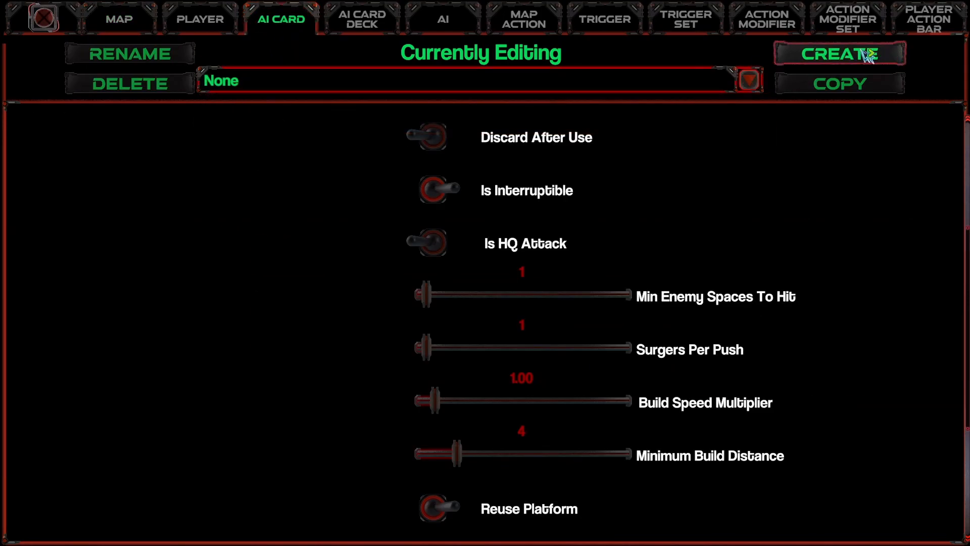
pyautogui.click(839, 60)
pyautogui.click(467, 297)
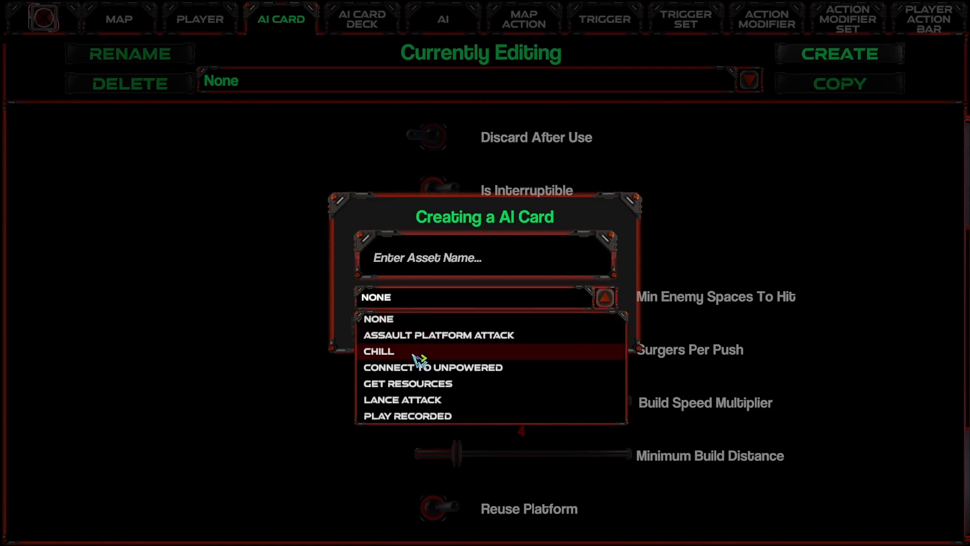
pyautogui.click(444, 387)
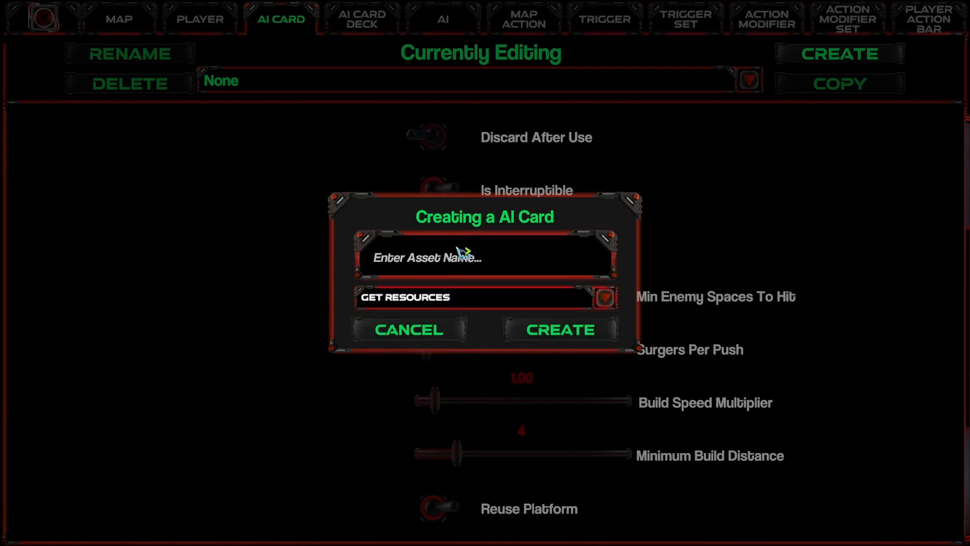
pyautogui.write('Ge')
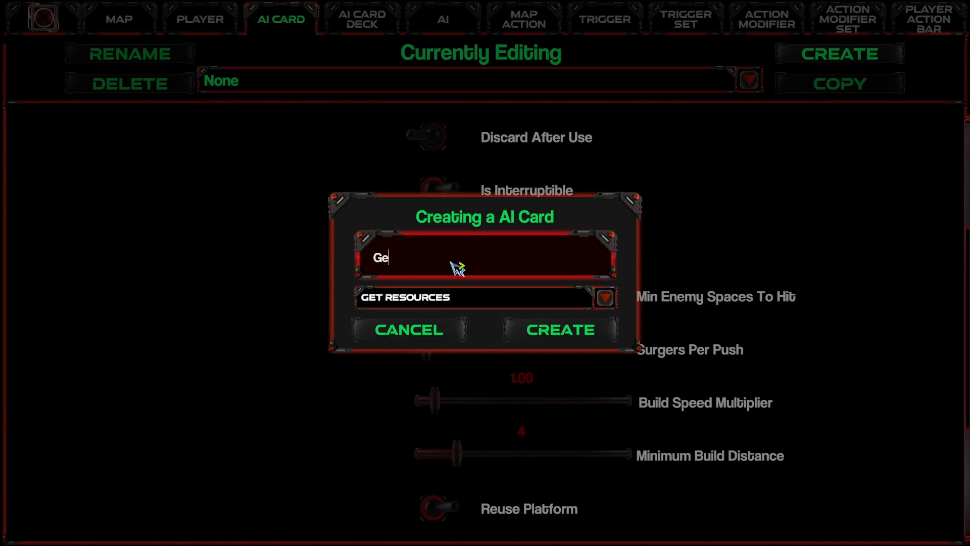
pyautogui.write('tResources')
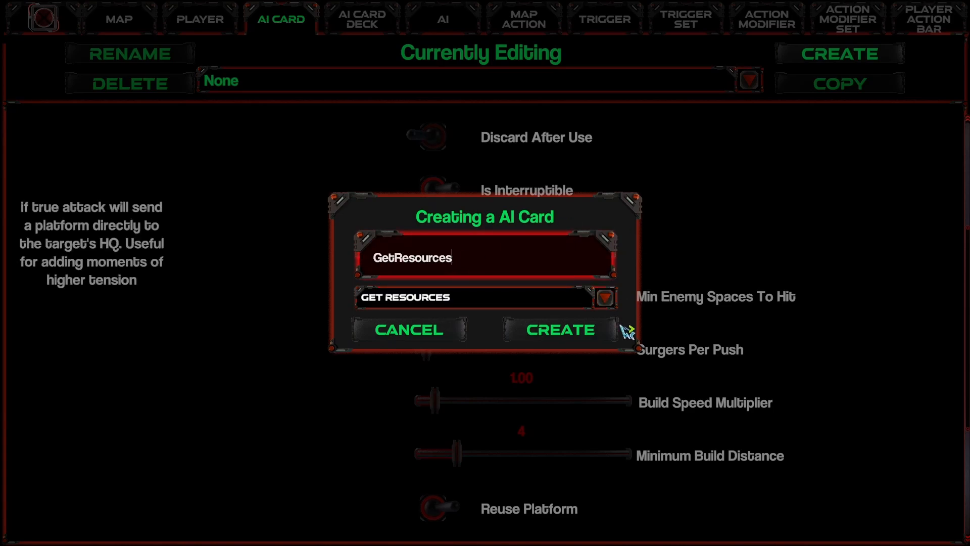
pyautogui.click(569, 332)
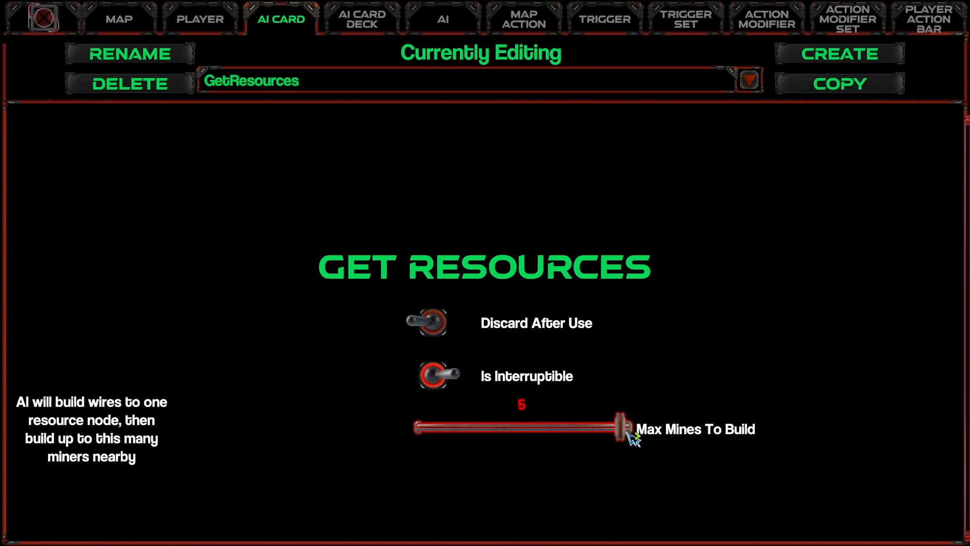
pyautogui.moveTo(627, 433); pyautogui.dragTo(466, 430)
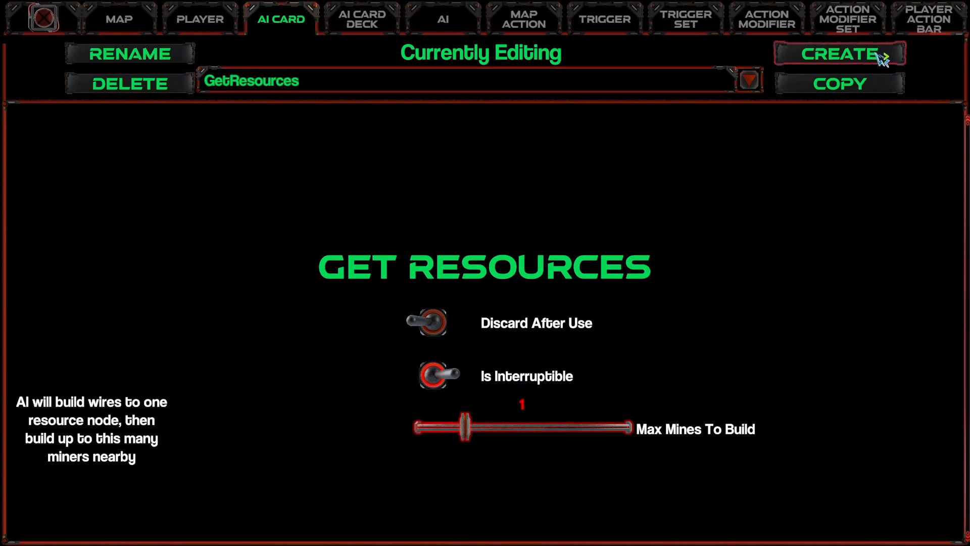
# - Create an AI card of type Assault Platform Attack named Platform Attack
pyautogui.click(859, 55)
pyautogui.click(424, 302)
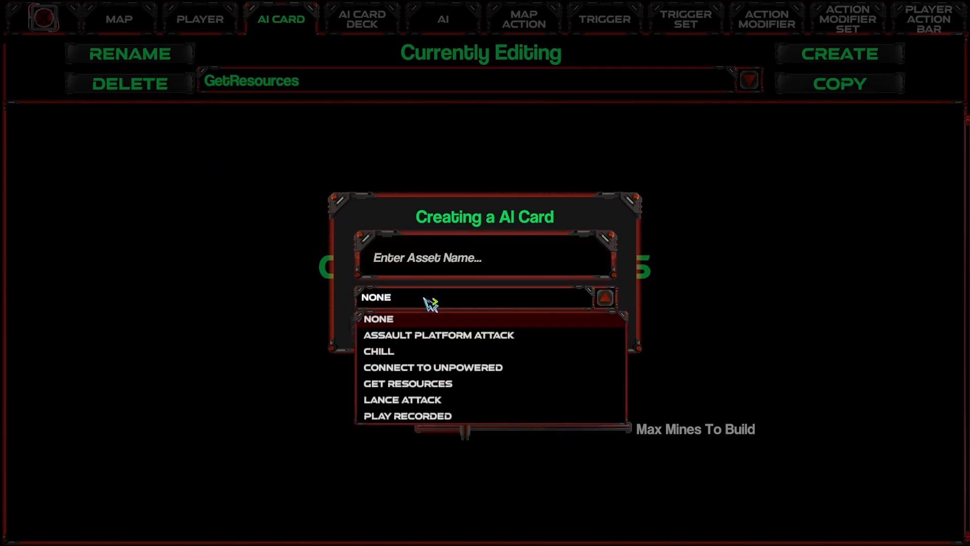
pyautogui.click(449, 340)
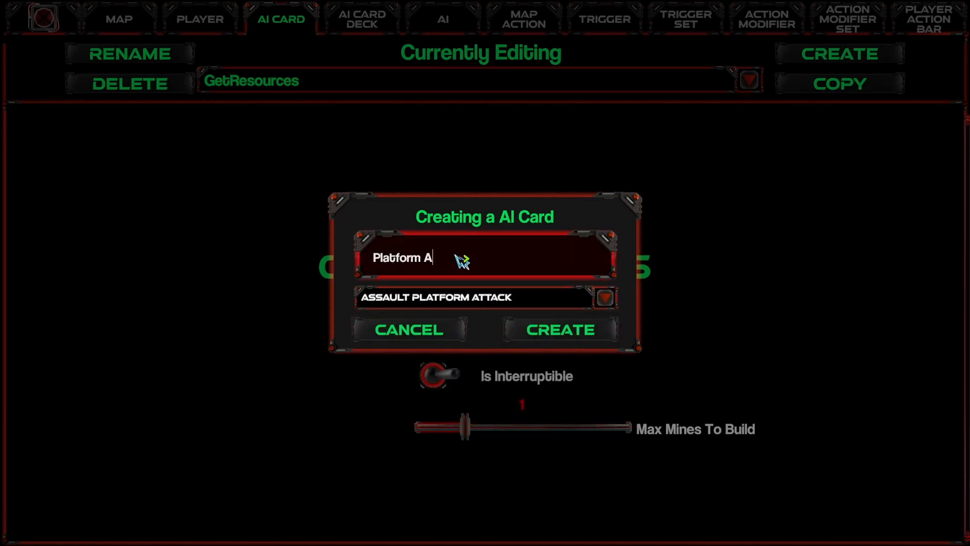
pyautogui.click(574, 331)
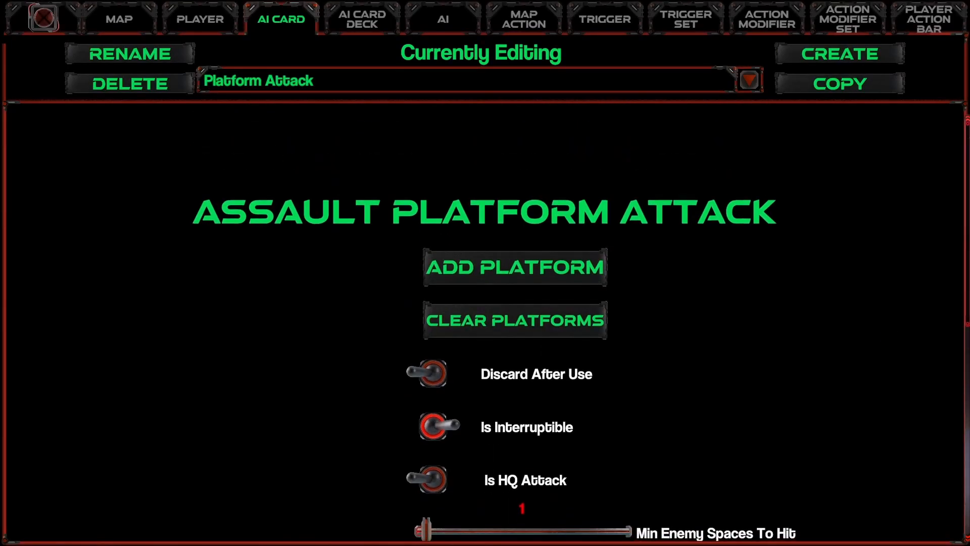
# - Go to the map and, as Player 2 Red, place a row of three platforms in the open area north of the red base
pyautogui.moveTo(968, 157); pyautogui.dragTo(969, 191)
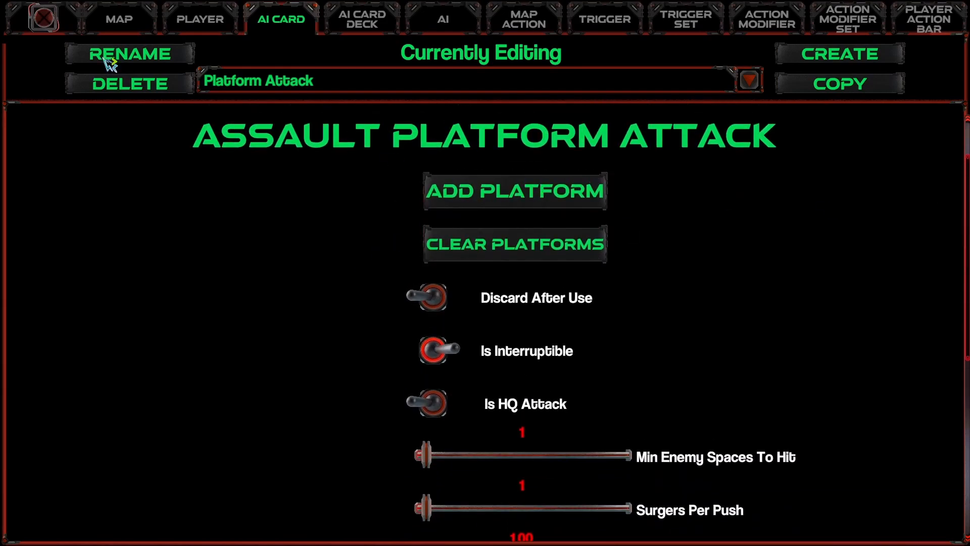
pyautogui.click(556, 193)
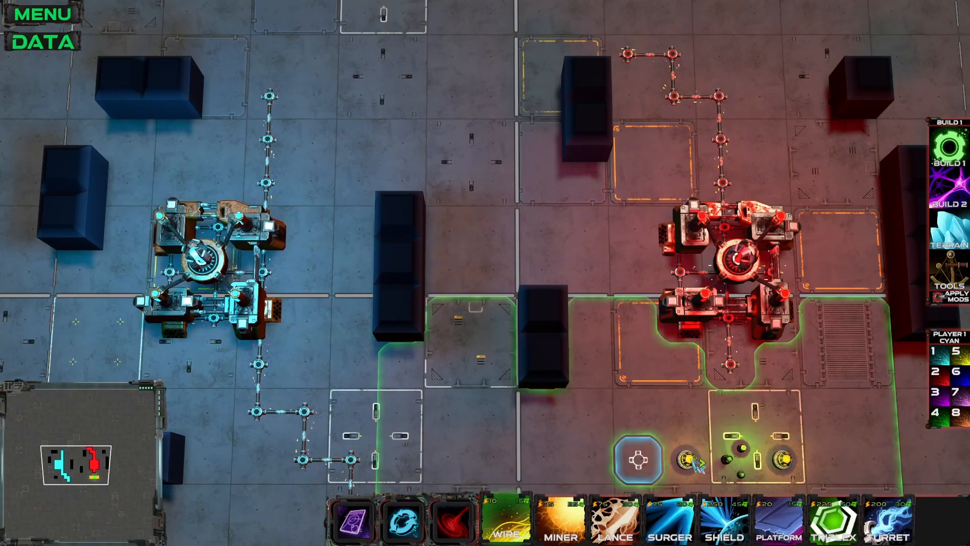
pyautogui.click(941, 376)
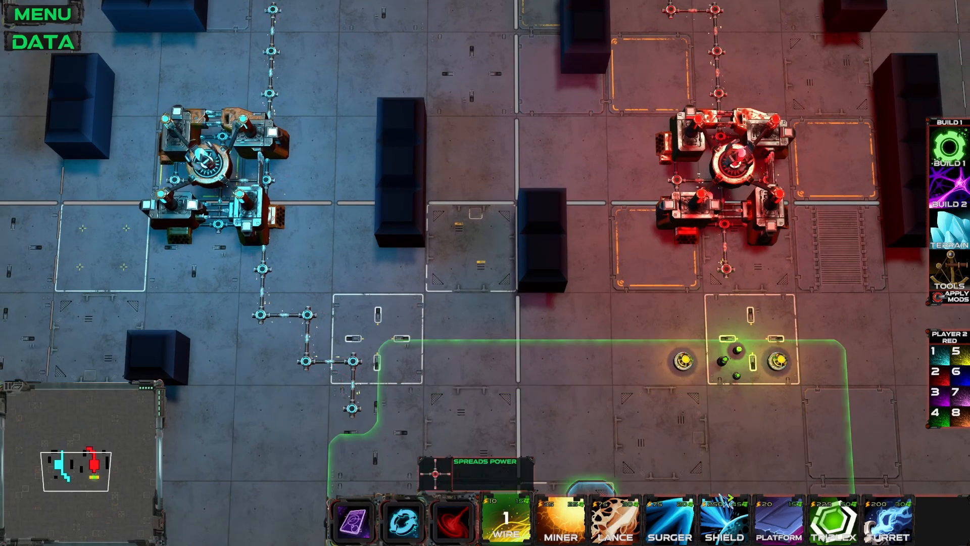
pyautogui.click(783, 518)
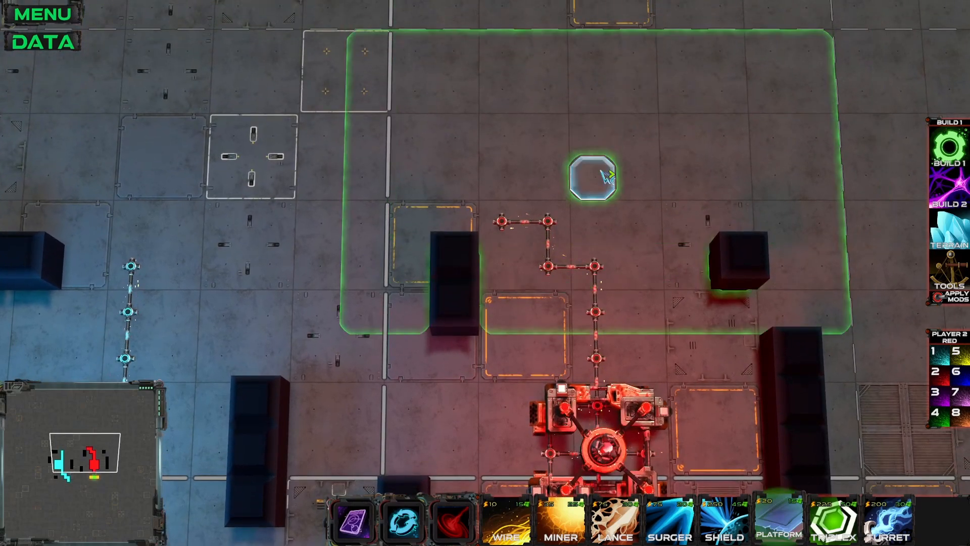
pyautogui.press('w')
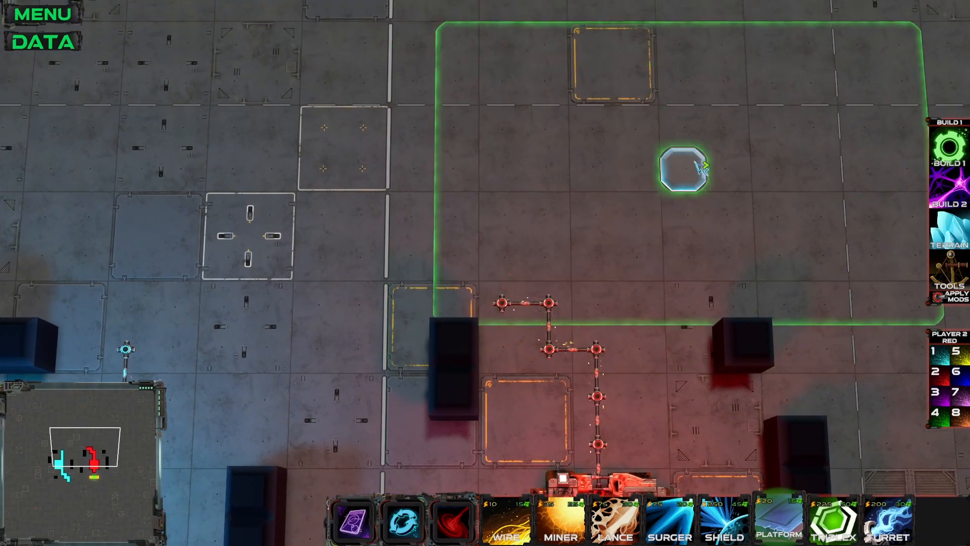
pyautogui.moveTo(701, 167); pyautogui.dragTo(589, 169)
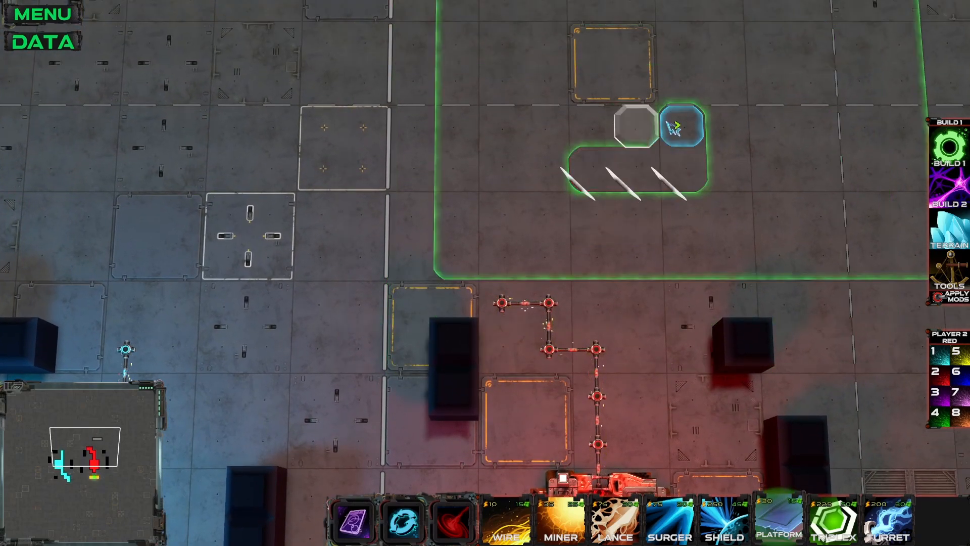
# - Add a three-platform northward branch hooking east from the row's east end, and lengthen the row by one platform to the east
pyautogui.moveTo(634, 123); pyautogui.dragTo(646, 142)
pyautogui.rightClick(655, 142)
pyautogui.click(700, 138)
pyautogui.click(726, 95)
pyautogui.click(731, 173)
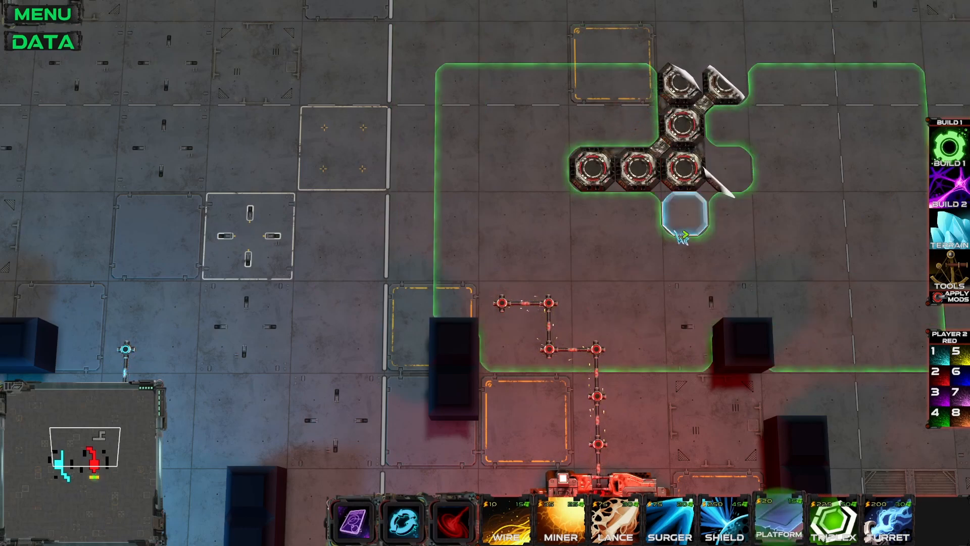
# - Add a three-platform southward branch hooking east to the red platform structure, mirroring its northern branch
pyautogui.moveTo(683, 231); pyautogui.dragTo(689, 260)
pyautogui.click(753, 260)
pyautogui.press('s')
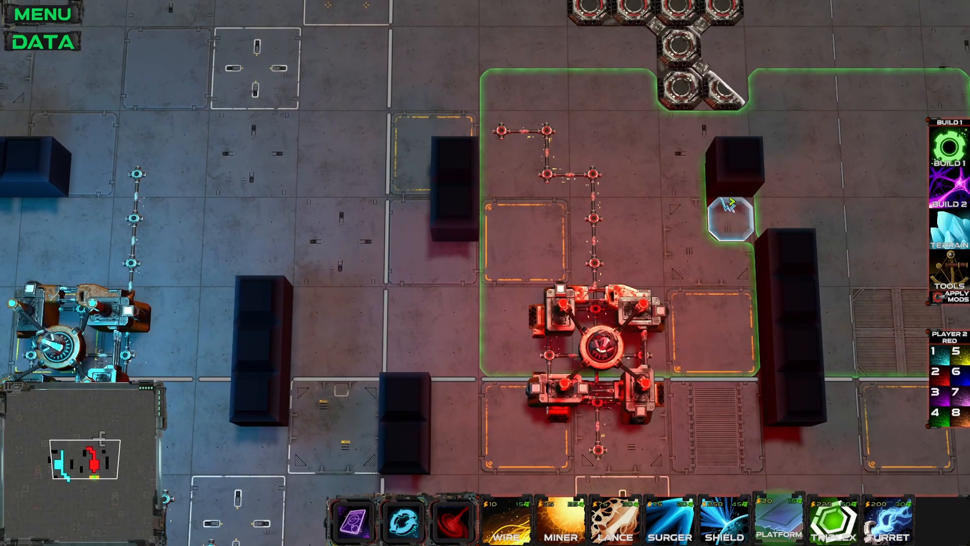
pyautogui.press('a')
pyautogui.press('d')
pyautogui.press('w')
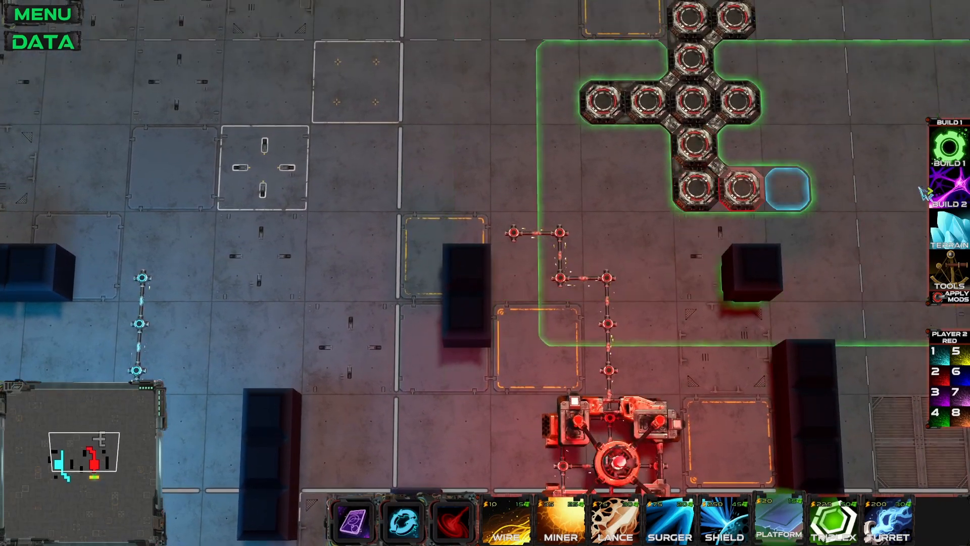
pyautogui.press('w')
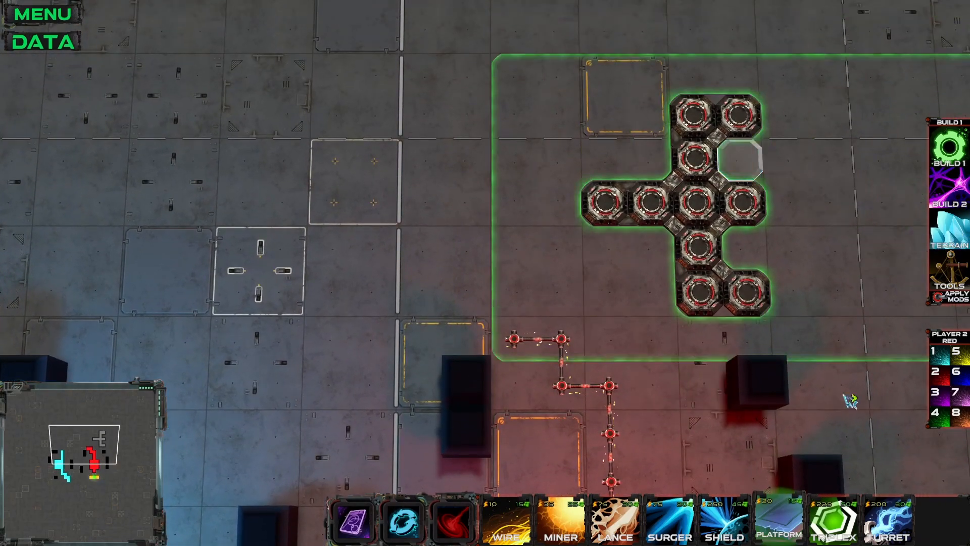
# - Place an east-facing lance on each of the red structure's three easternmost platforms
pyautogui.click(615, 521)
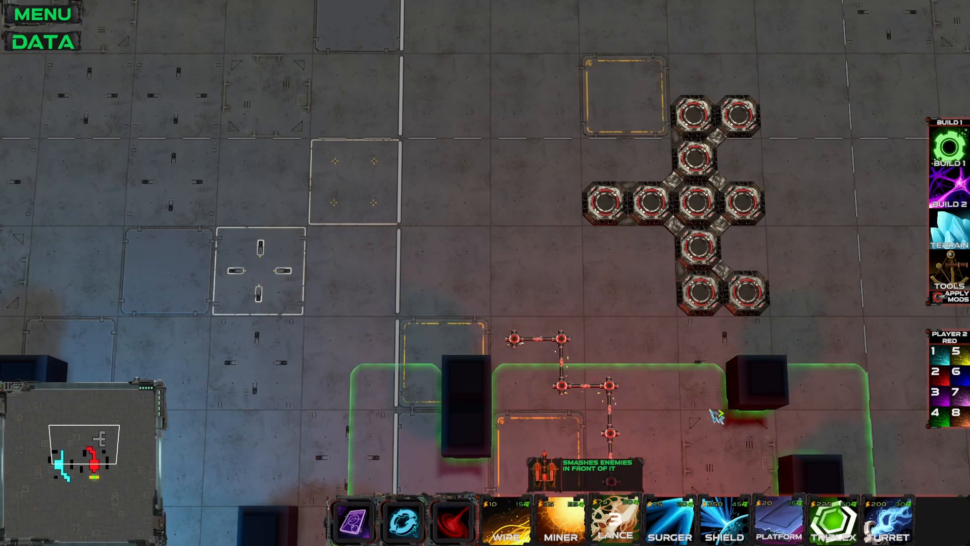
pyautogui.click(746, 290)
pyautogui.click(743, 203)
pyautogui.click(738, 115)
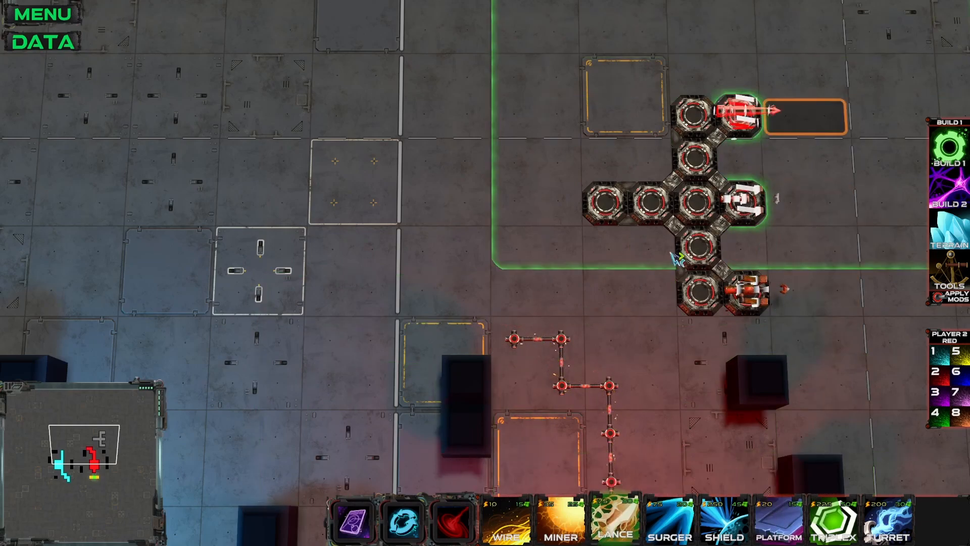
pyautogui.press('d')
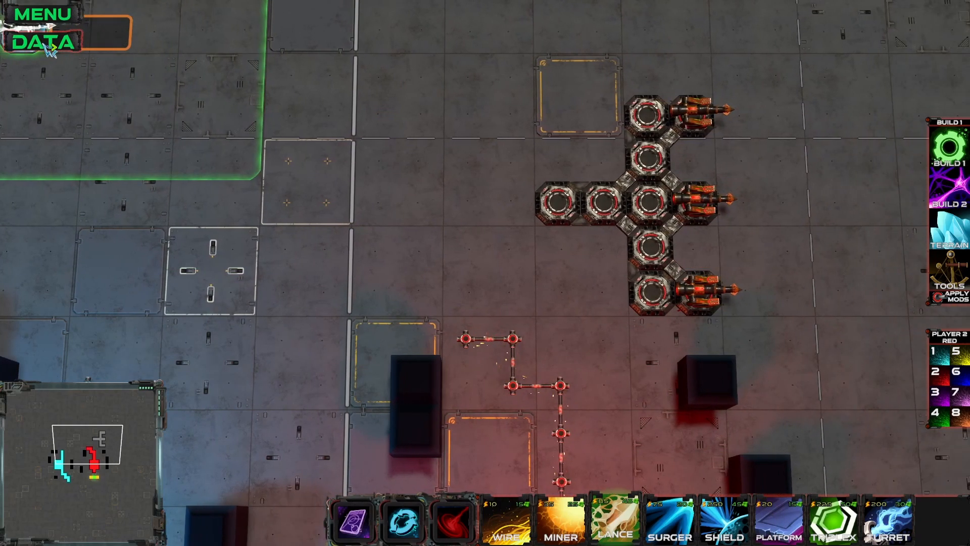
# - Add the whole lance-armed platform structure to the Platform Attack card as an east-striking assault platform
pyautogui.click(41, 44)
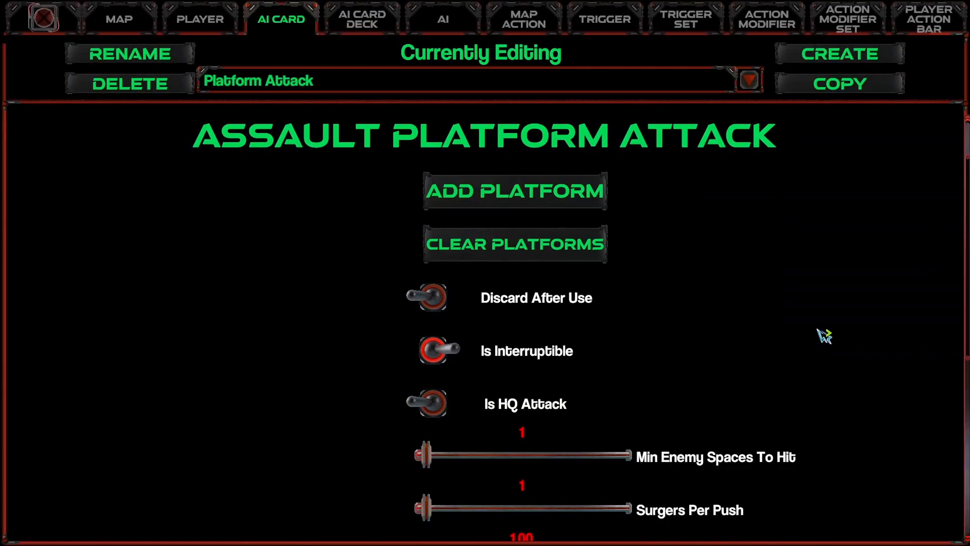
pyautogui.click(513, 197)
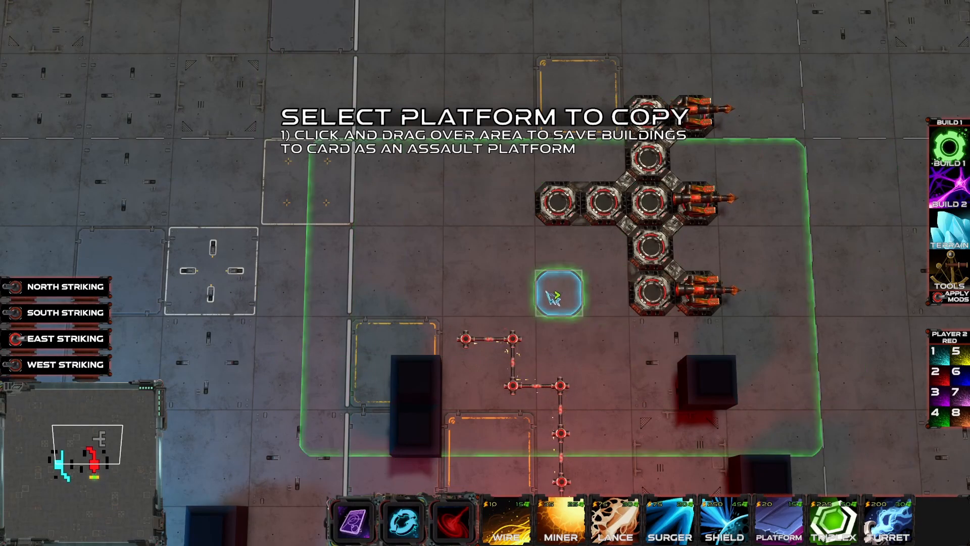
pyautogui.moveTo(747, 156); pyautogui.dragTo(709, 118)
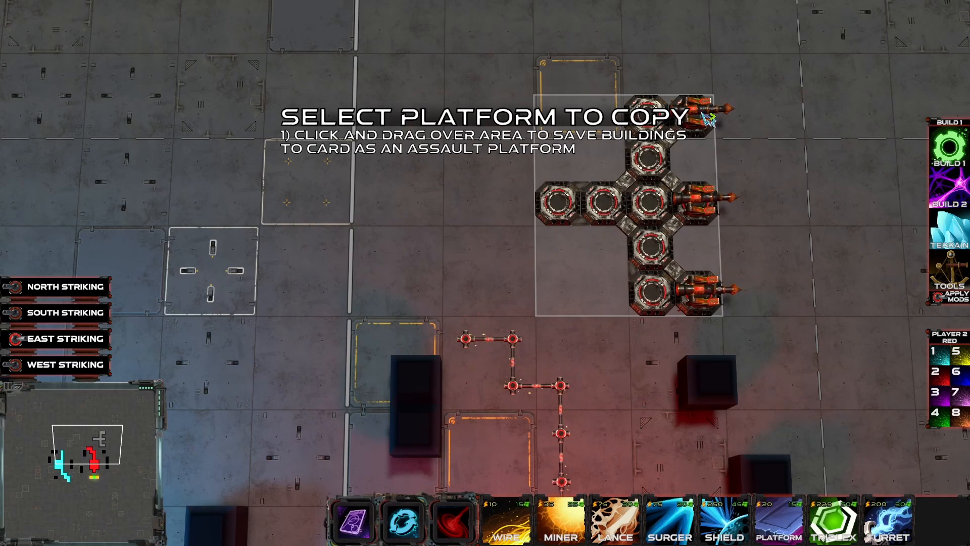
pyautogui.moveTo(385, 185); pyautogui.dragTo(38, 358)
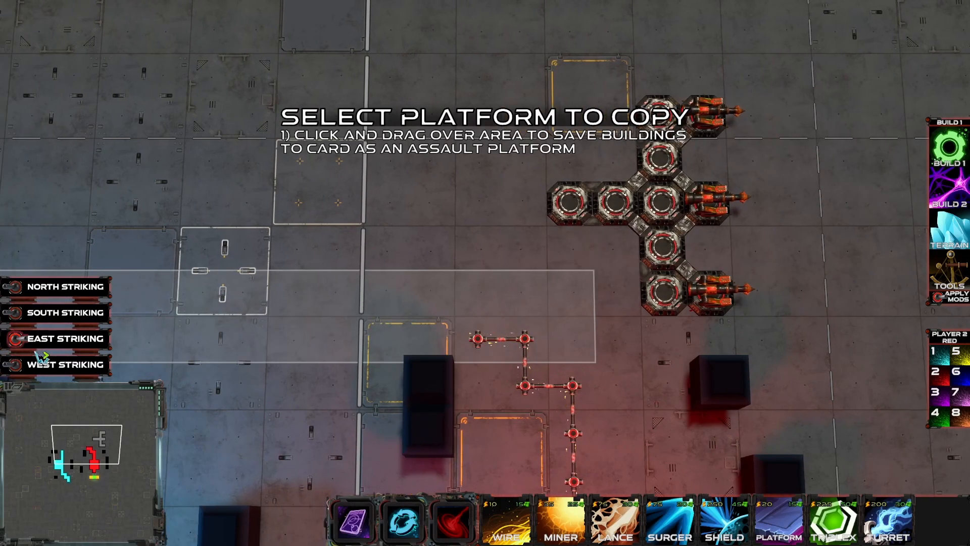
pyautogui.moveTo(549, 314); pyautogui.dragTo(81, 346)
pyautogui.moveTo(91, 288); pyautogui.dragTo(114, 295)
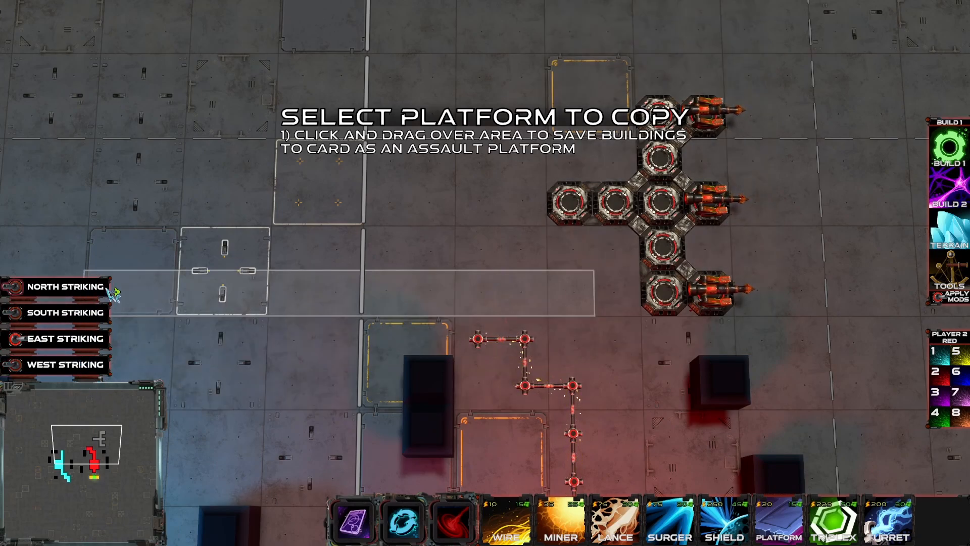
pyautogui.moveTo(98, 386); pyautogui.dragTo(717, 123)
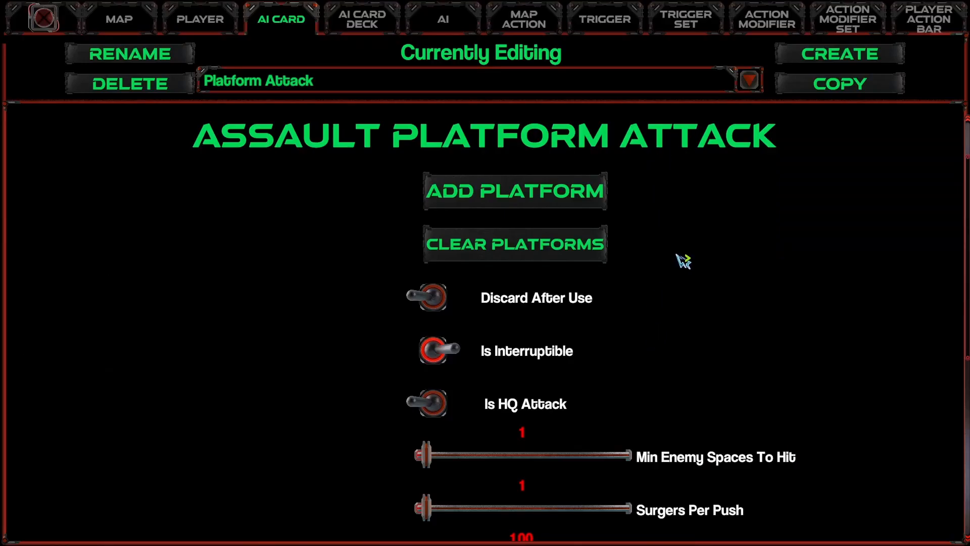
pyautogui.scroll(-2, 667, 328)
pyautogui.scroll(1, 700, 317)
pyautogui.scroll(-1, 708, 311)
pyautogui.scroll(-2, 712, 303)
pyautogui.scroll(6, 825, 390)
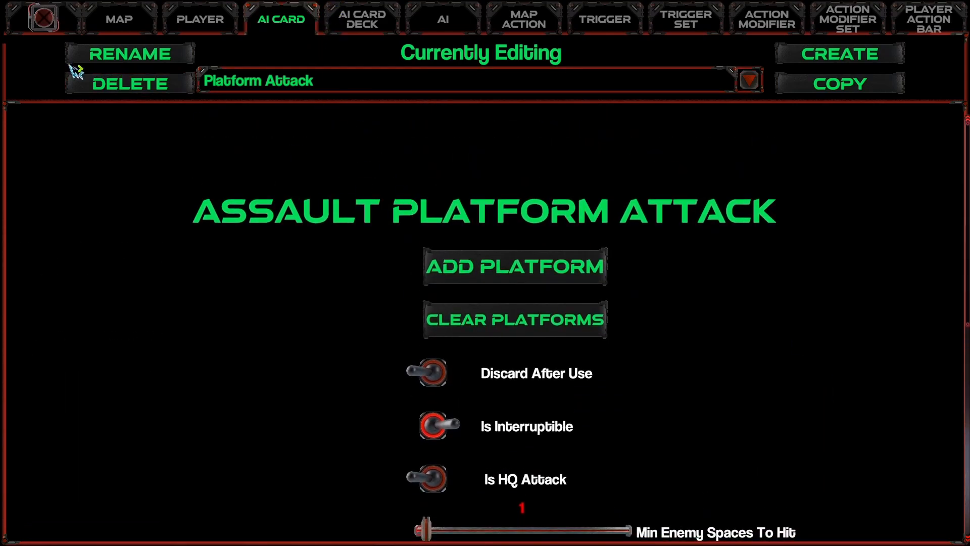
# - Create an AI card of type Play Recorded named Recording
pyautogui.click(843, 58)
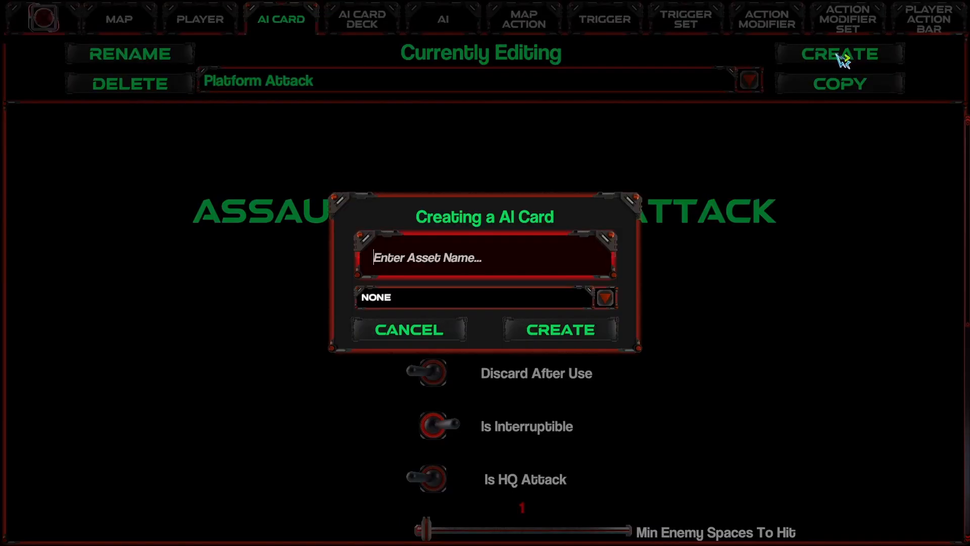
pyautogui.click(438, 302)
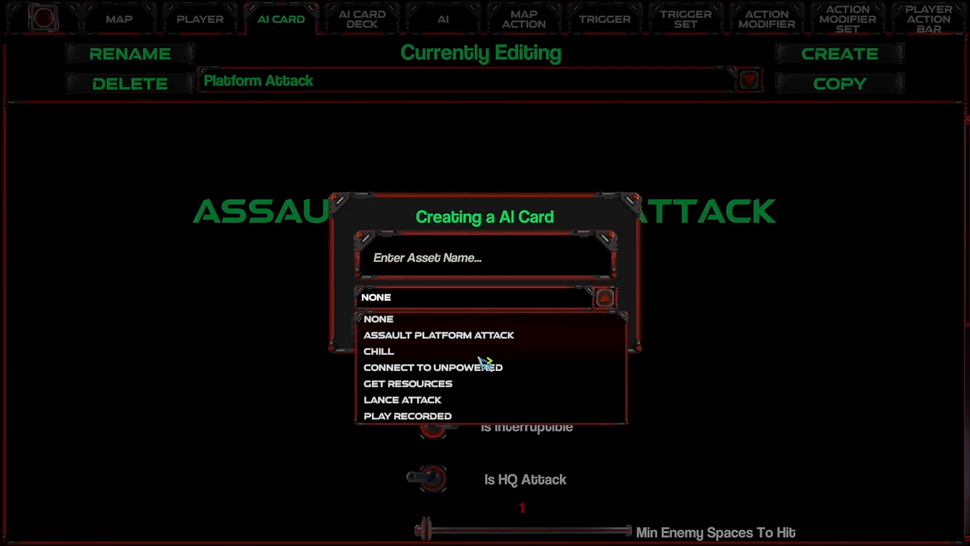
pyautogui.click(415, 416)
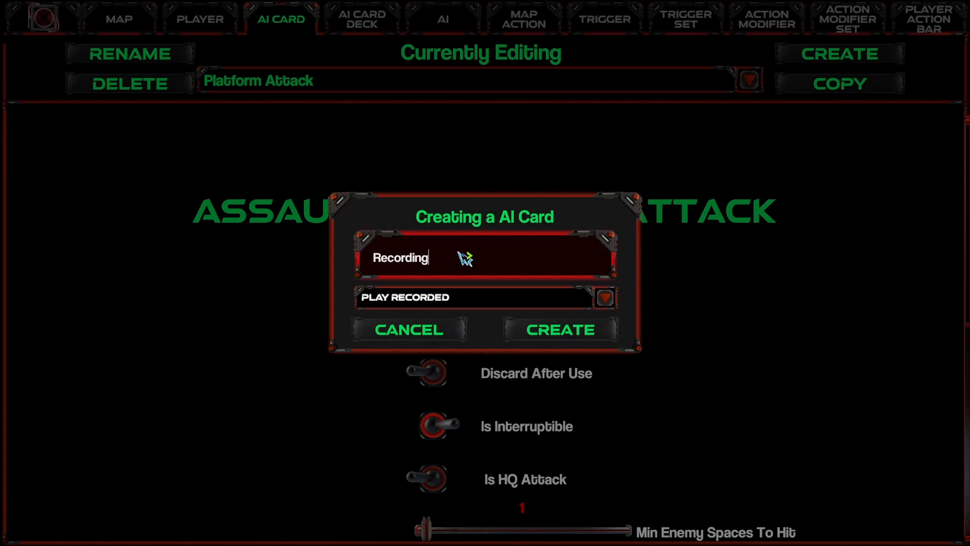
pyautogui.click(562, 336)
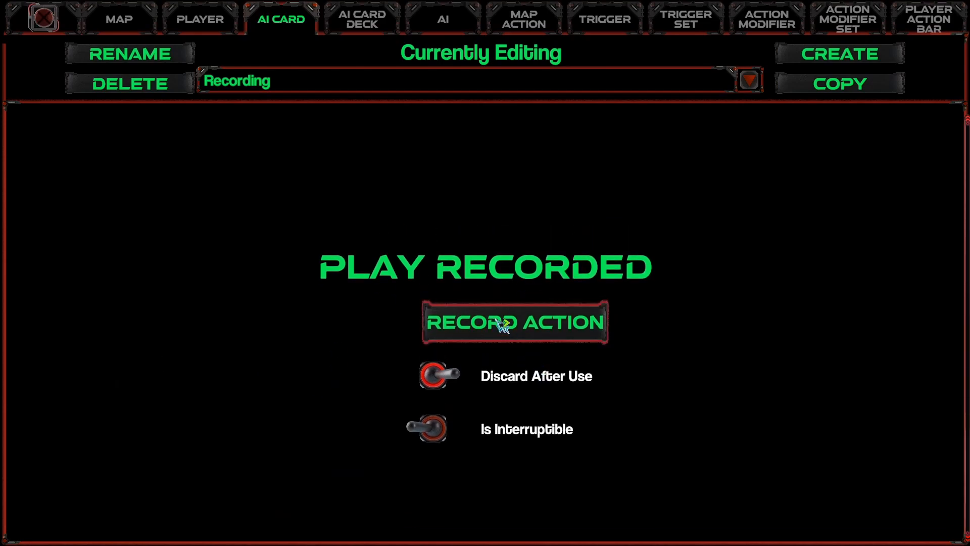
# - Return to the map and erase the lance-armed platform structure north of the red base
pyautogui.click(43, 19)
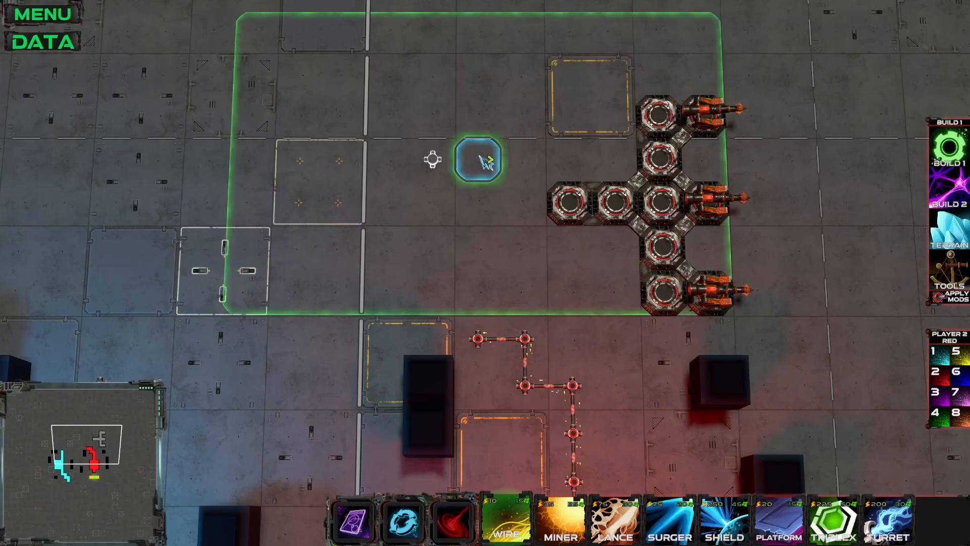
pyautogui.moveTo(501, 402); pyautogui.dragTo(476, 392)
pyautogui.moveTo(703, 205); pyautogui.dragTo(480, 387)
# - Start recording an action for the Recording card, with the red base in view
pyautogui.press('s')
pyautogui.press('a')
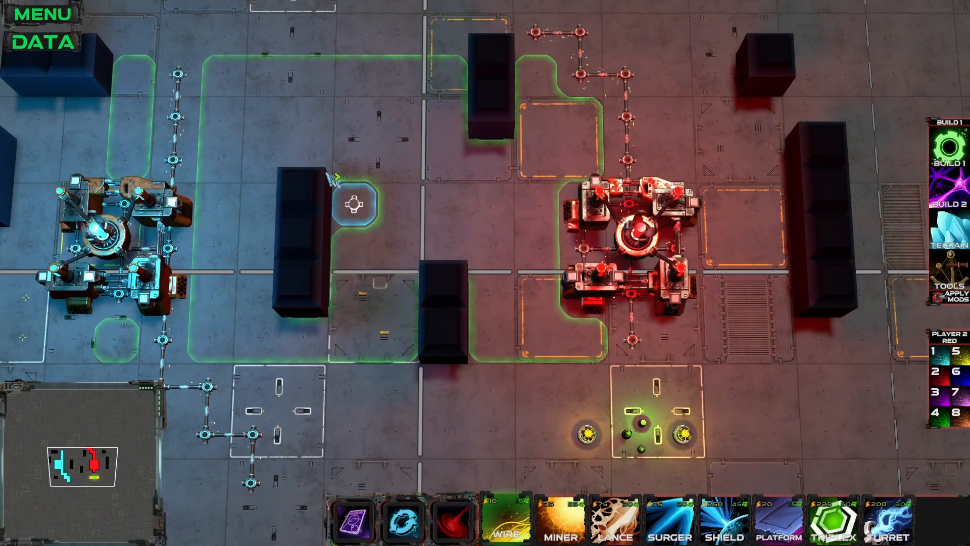
pyautogui.press('d')
pyautogui.press('d')
pyautogui.press('d')
pyautogui.press('w')
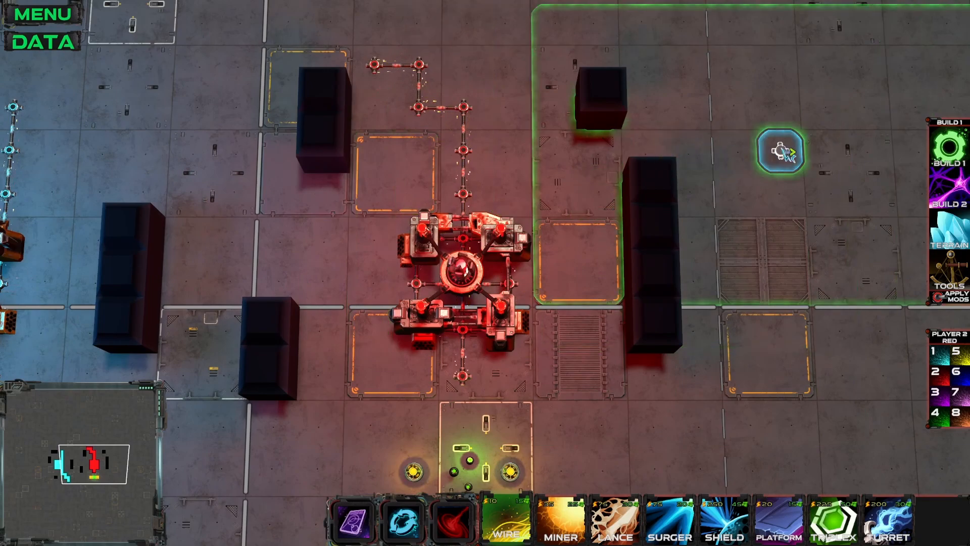
pyautogui.press('w')
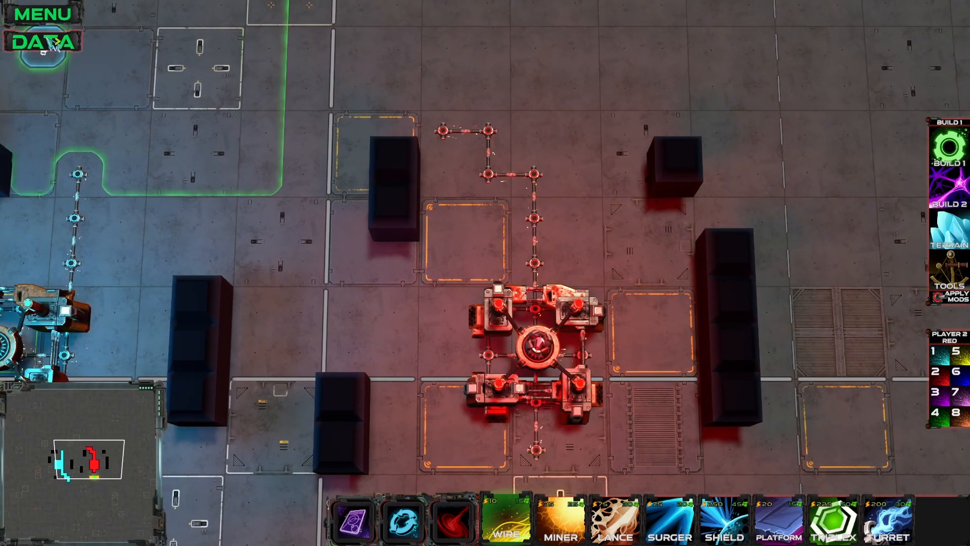
pyautogui.click(43, 42)
pyautogui.moveTo(518, 379)
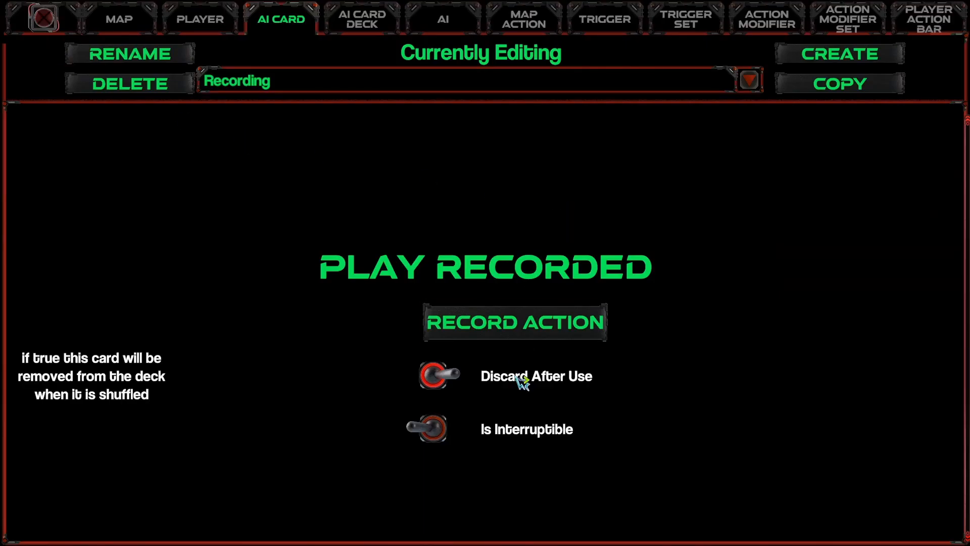
pyautogui.click(505, 329)
pyautogui.press('s')
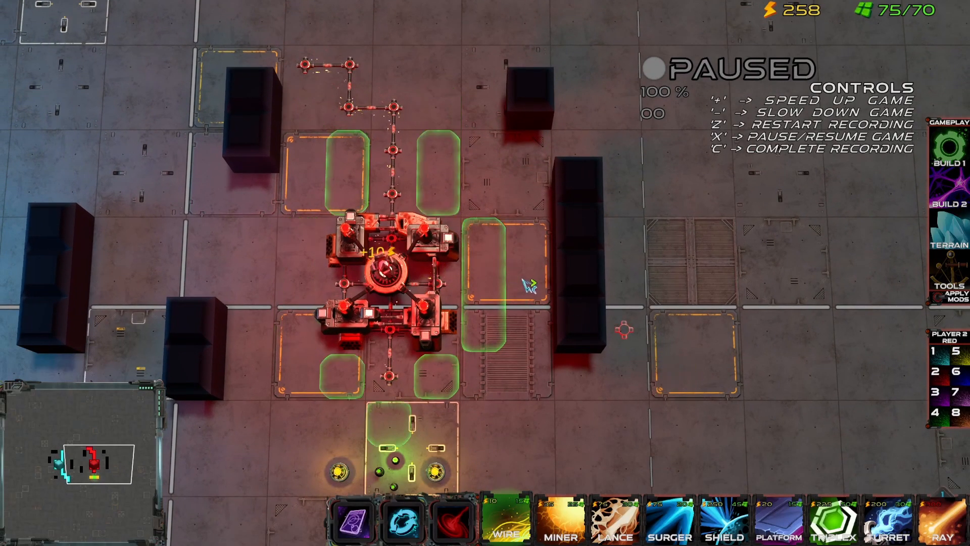
pyautogui.press('w')
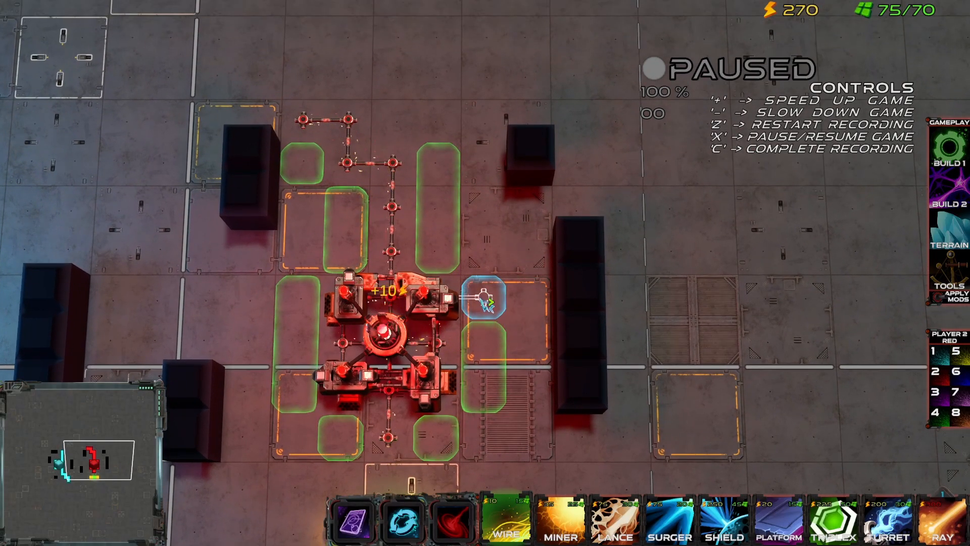
# - Build a wire line from the red base's northeast corner: three nodes north, two east, and a two-node branch north
pyautogui.click(485, 298)
pyautogui.click(483, 207)
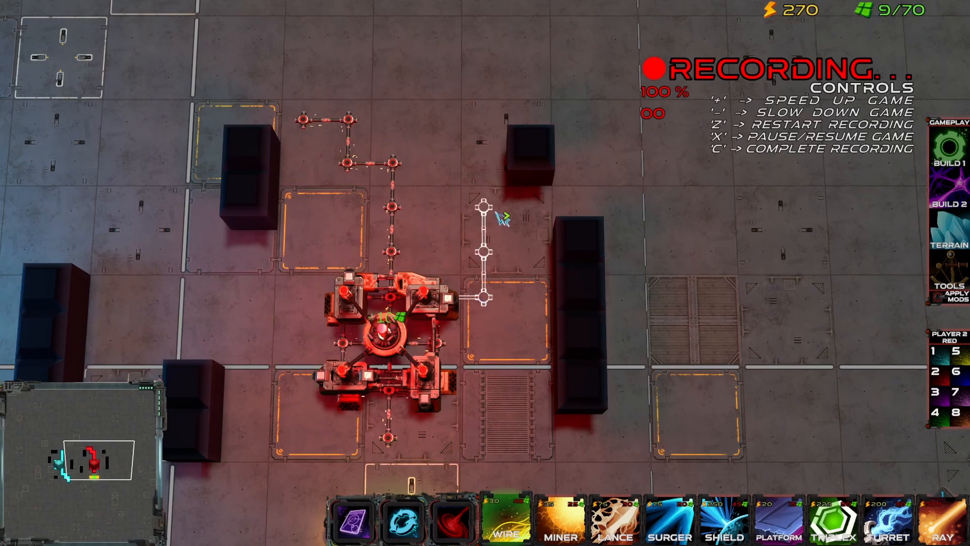
pyautogui.click(604, 222)
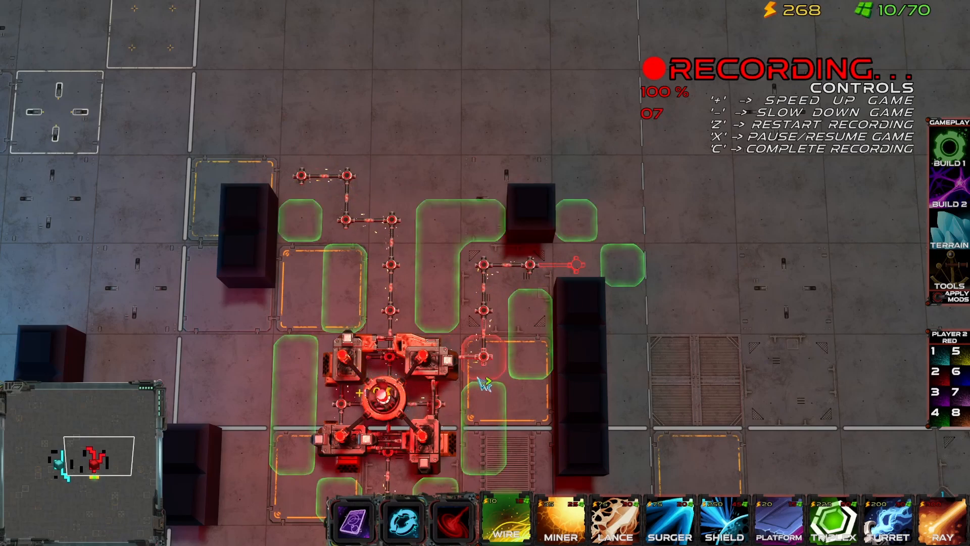
pyautogui.press('d')
pyautogui.click(487, 241)
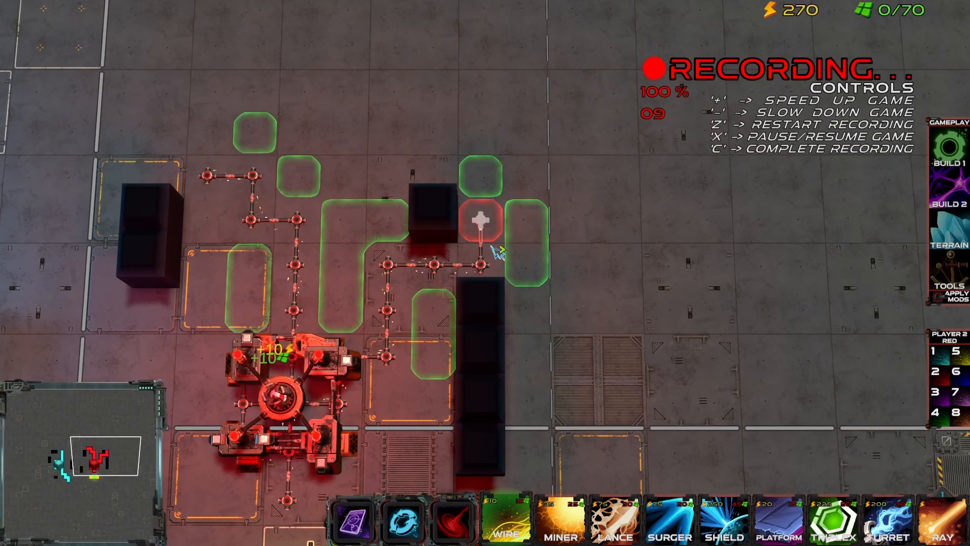
pyautogui.click(496, 192)
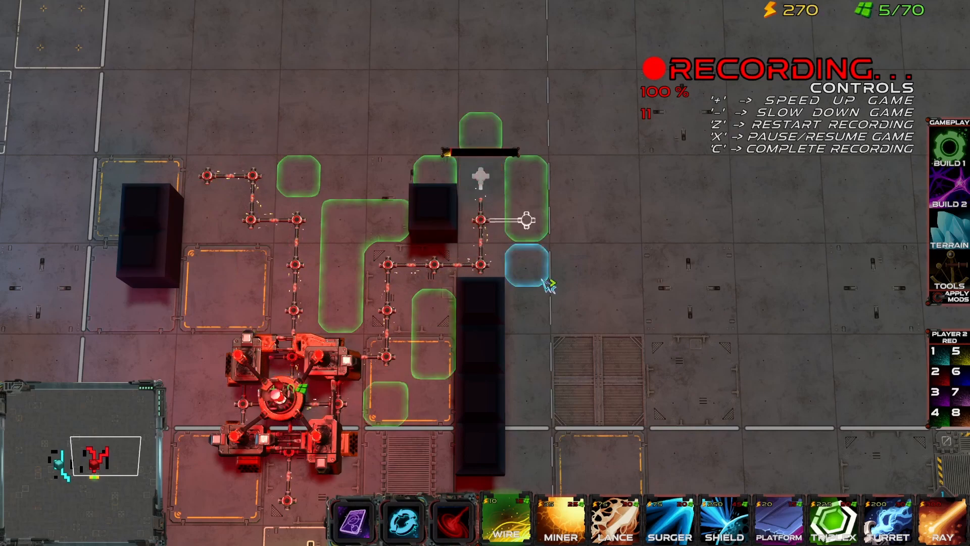
# - Extend the wire line four nodes east from the branch's foot and add a two-node branch north at its end
pyautogui.click(545, 282)
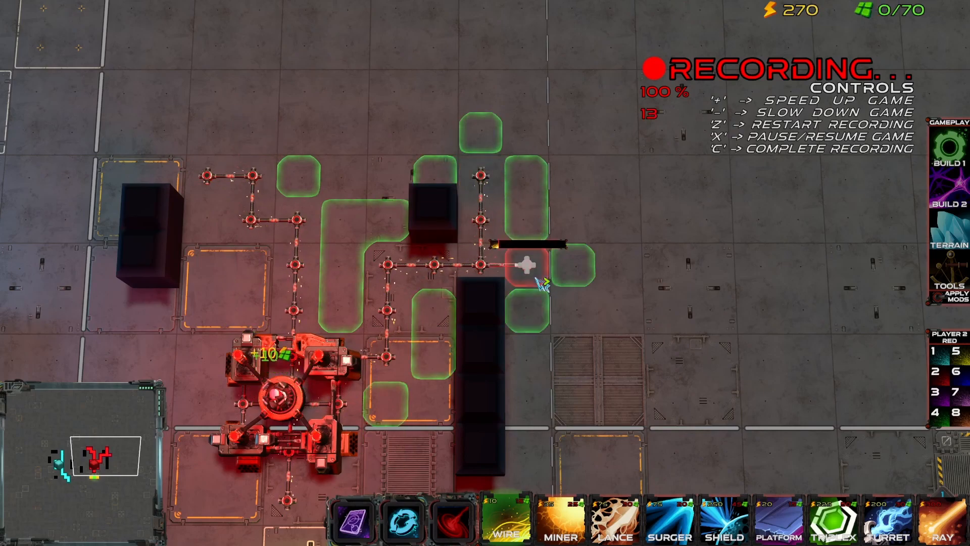
pyautogui.click(596, 282)
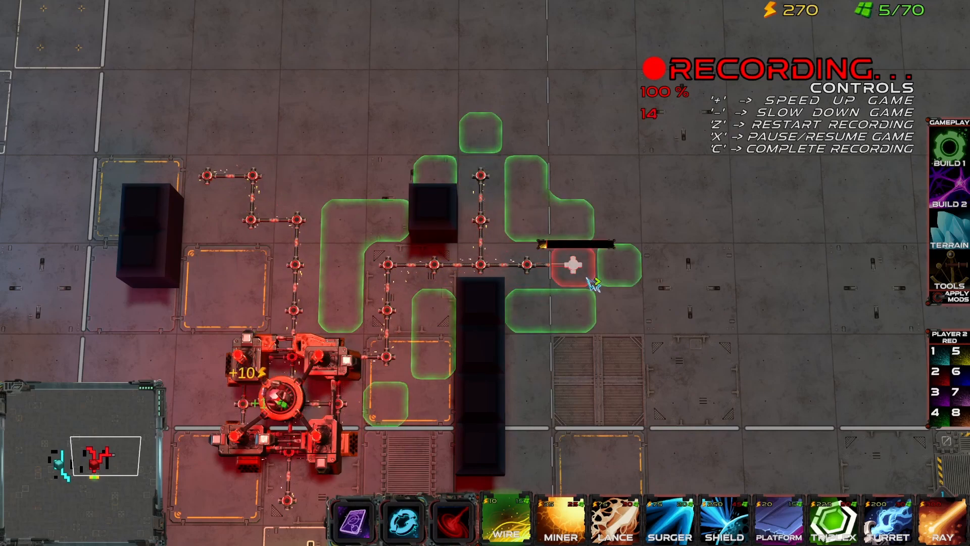
pyautogui.click(643, 279)
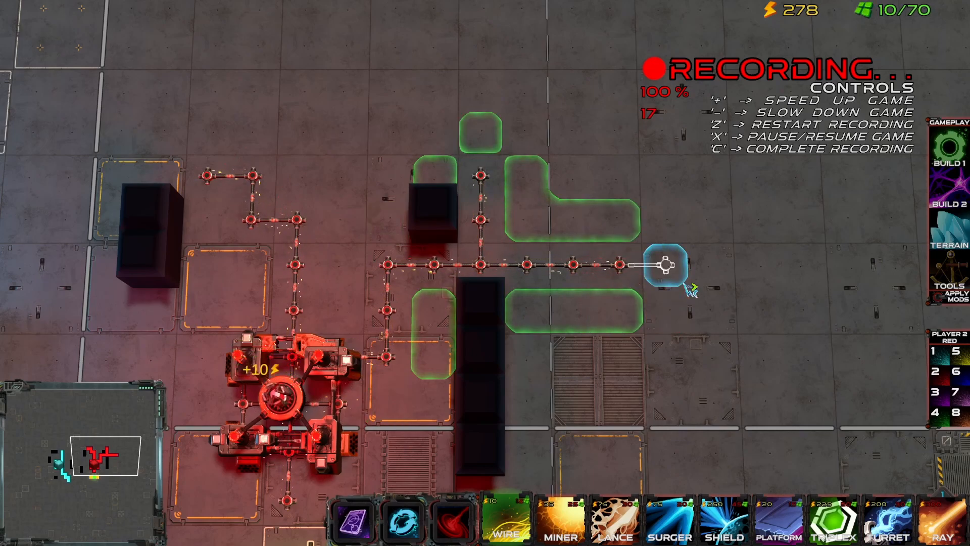
pyautogui.click(692, 290)
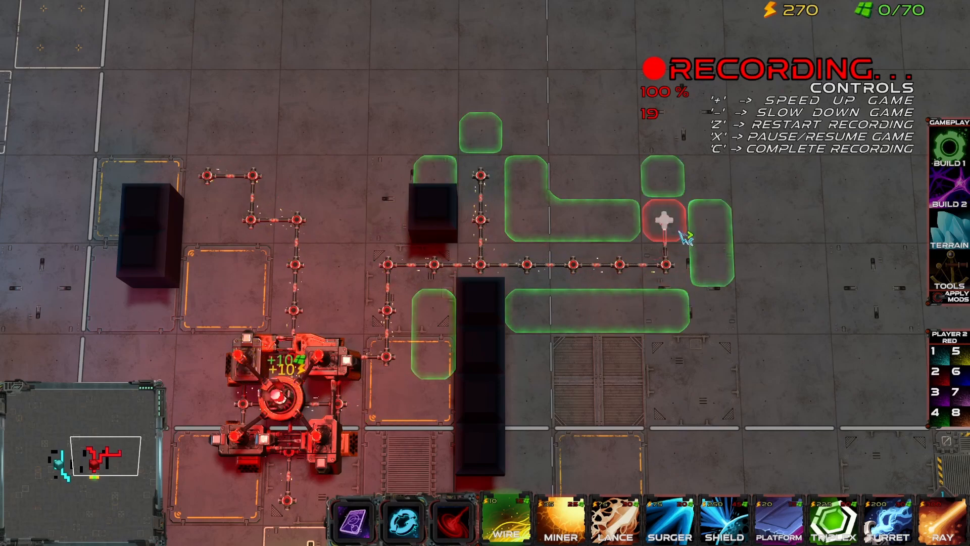
pyautogui.click(680, 232)
pyautogui.click(663, 198)
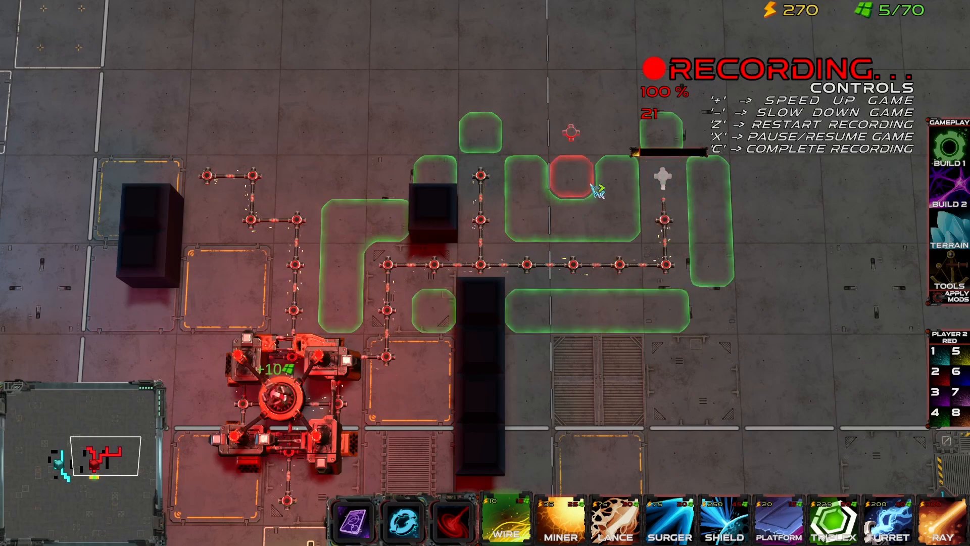
# - Lengthen both northern wire branches by one node and hook each tip one node inward toward the other
pyautogui.press('w')
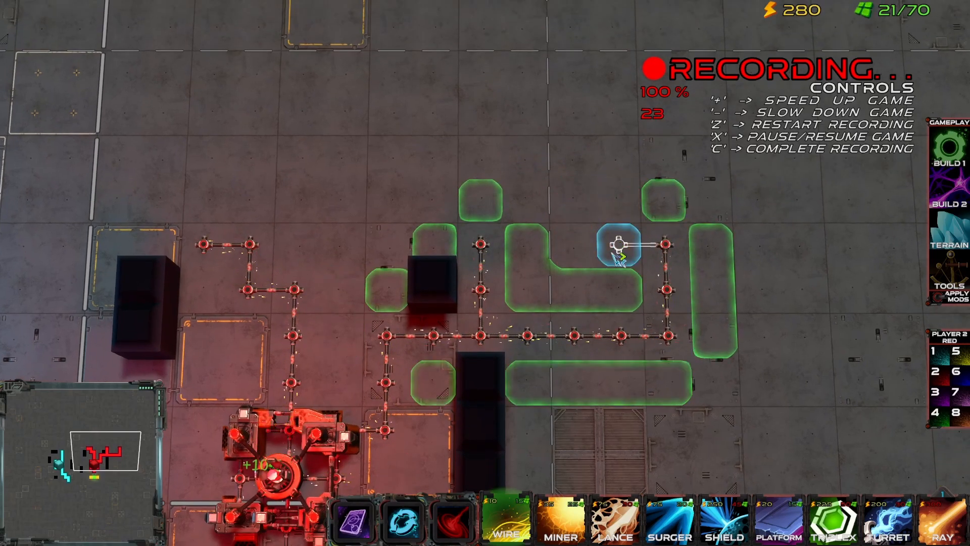
pyautogui.click(638, 204)
pyautogui.click(619, 202)
pyautogui.click(481, 202)
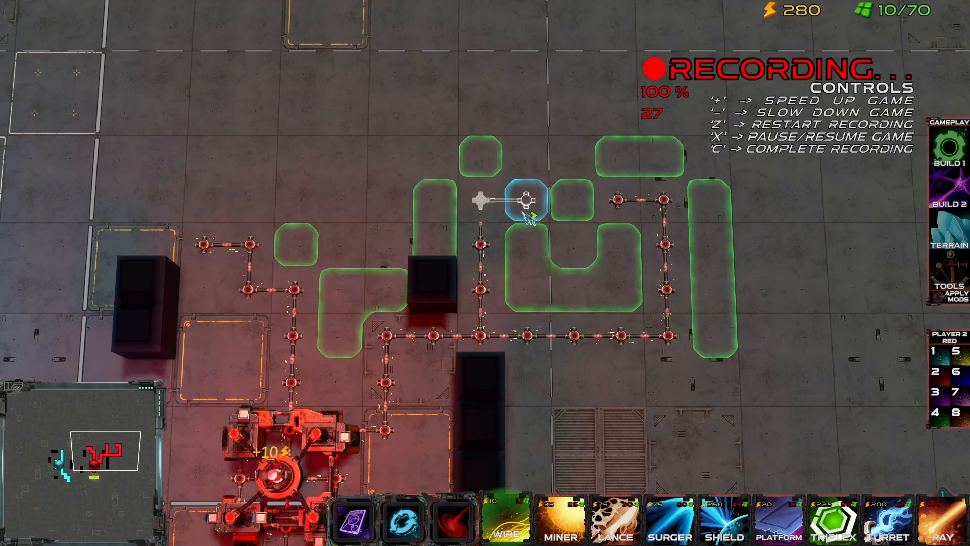
pyautogui.click(526, 201)
# - Demolish the upper two nodes of both northern wire branches, leaving the inward hook nodes in place
pyautogui.rightClick(670, 215)
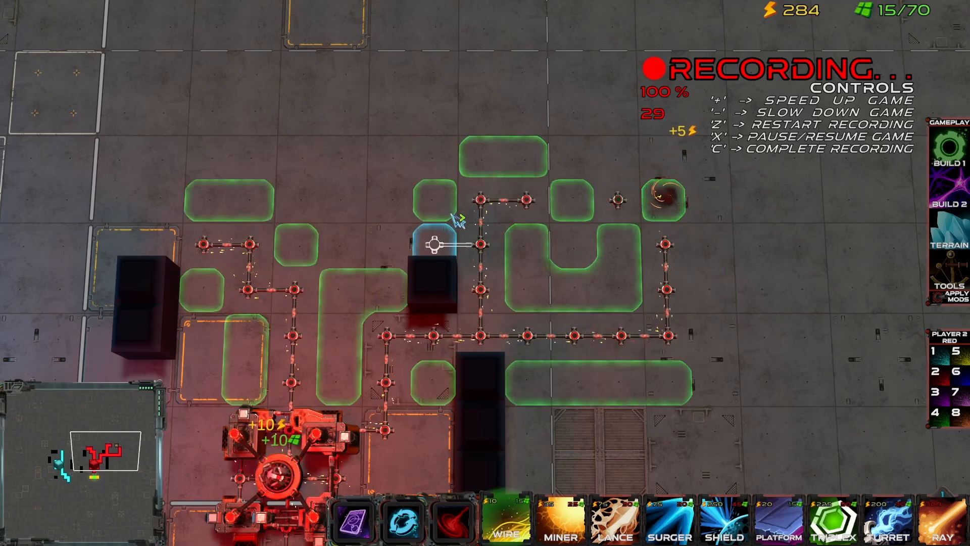
pyautogui.rightClick(483, 216)
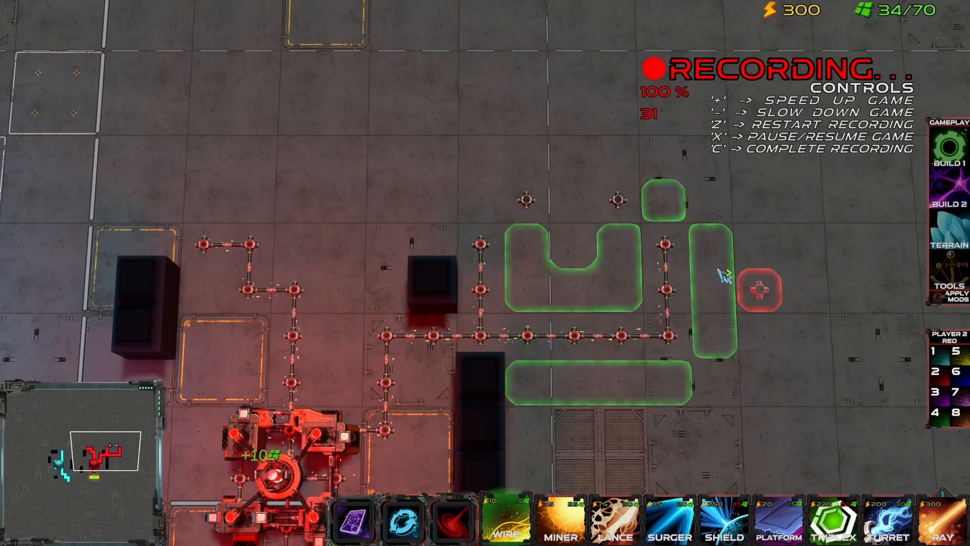
pyautogui.rightClick(666, 247)
pyautogui.rightClick(483, 253)
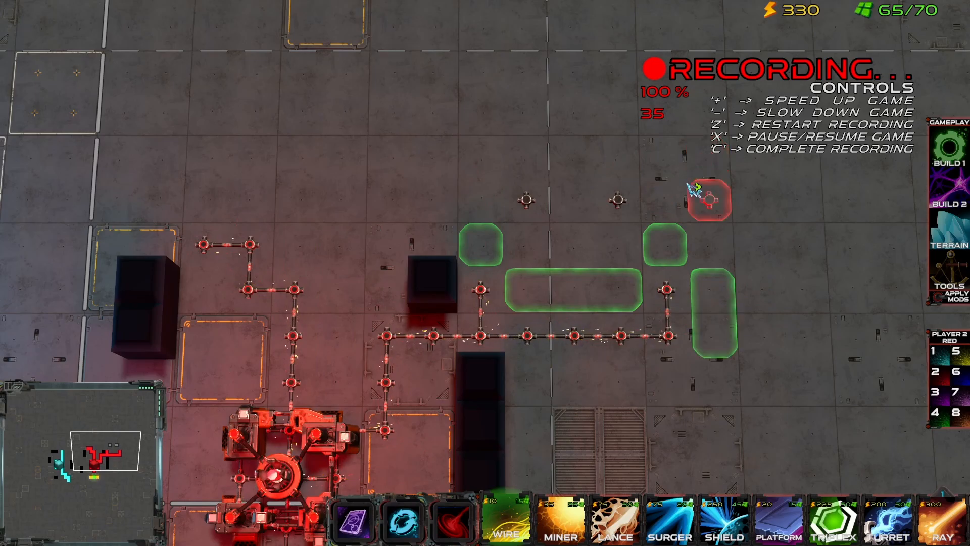
# - Complete the action recording and remove all Lance Attack cards from the Red AI Deck
pyautogui.press('c')
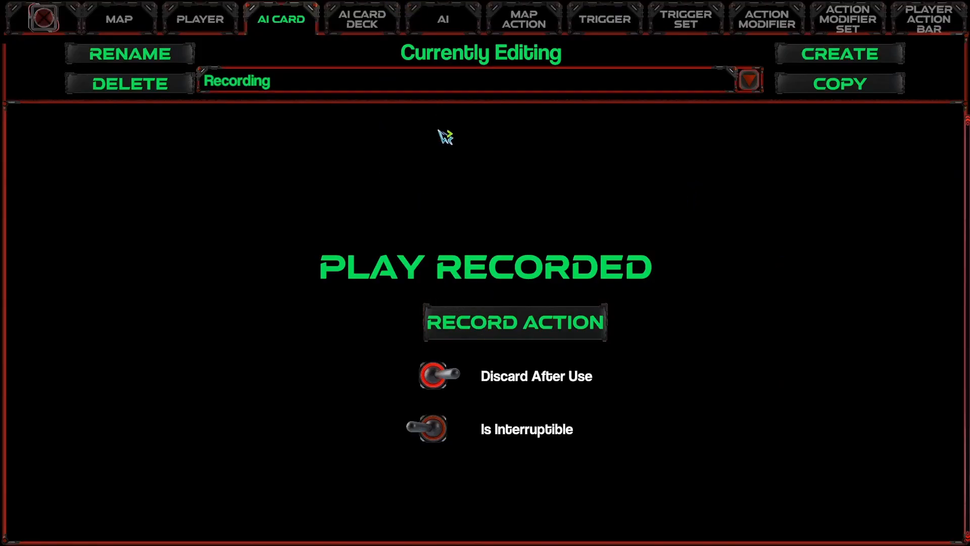
pyautogui.click(367, 33)
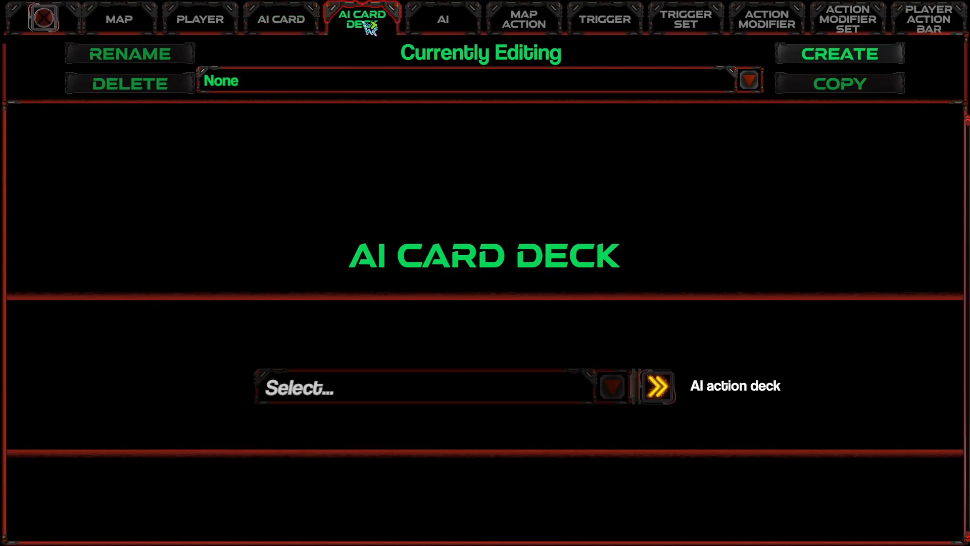
pyautogui.click(324, 90)
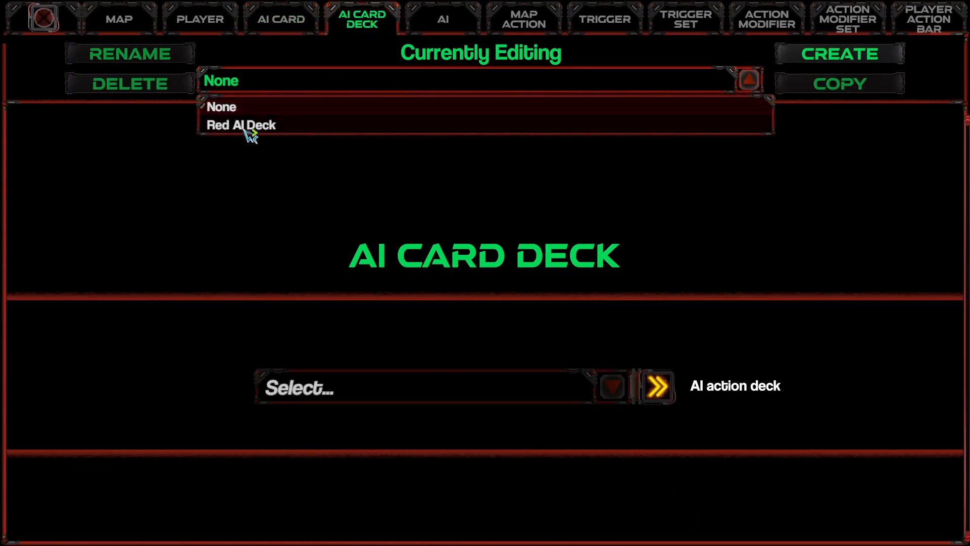
pyautogui.click(249, 126)
pyautogui.click(698, 378)
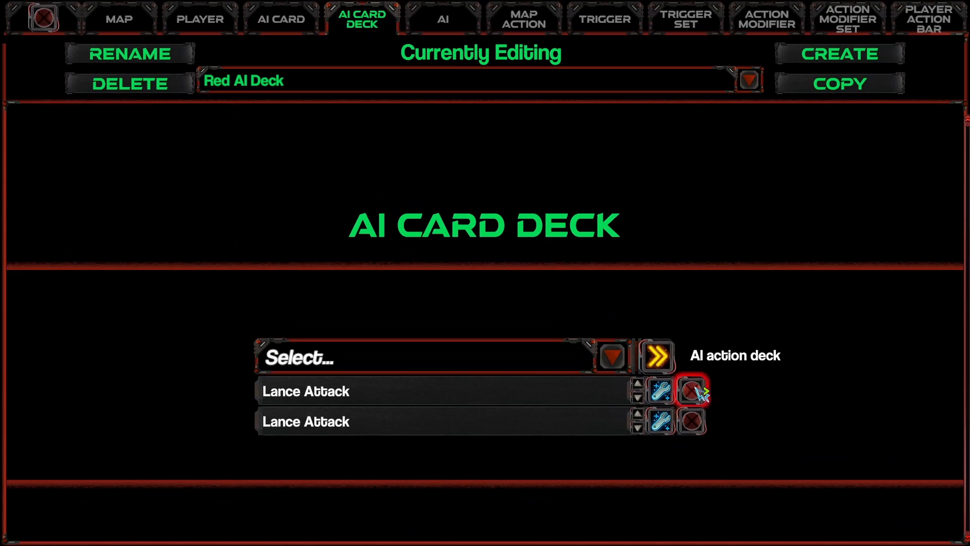
pyautogui.click(691, 390)
pyautogui.click(690, 390)
# - Add the GetResources, Recording and Platform Attack cards to the Red AI Deck, in that order
pyautogui.click(422, 393)
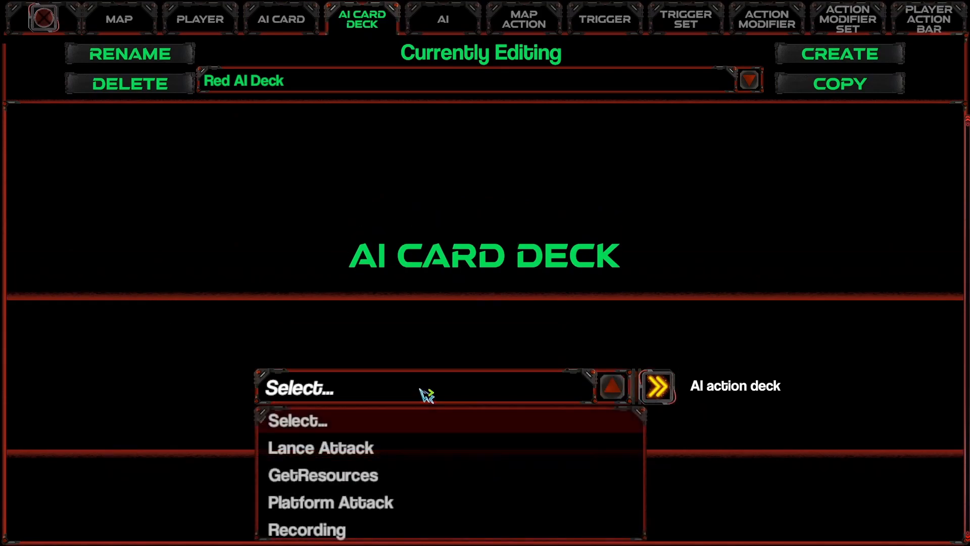
pyautogui.click(375, 484)
pyautogui.click(390, 381)
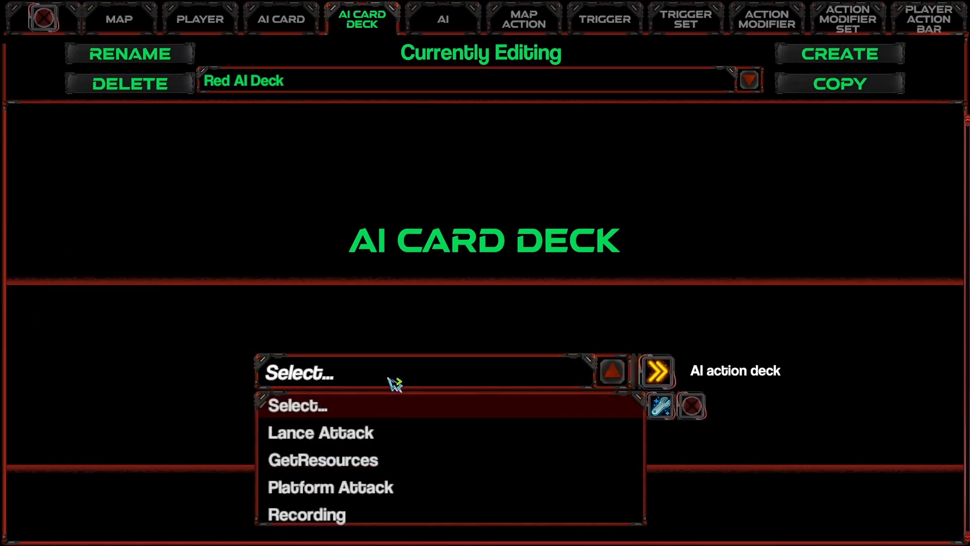
pyautogui.click(334, 521)
pyautogui.click(384, 369)
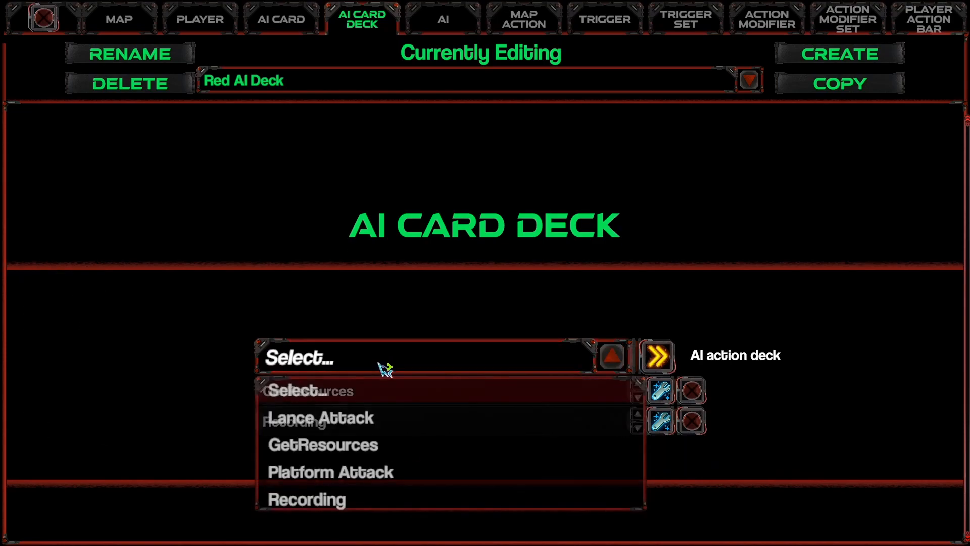
pyautogui.click(387, 472)
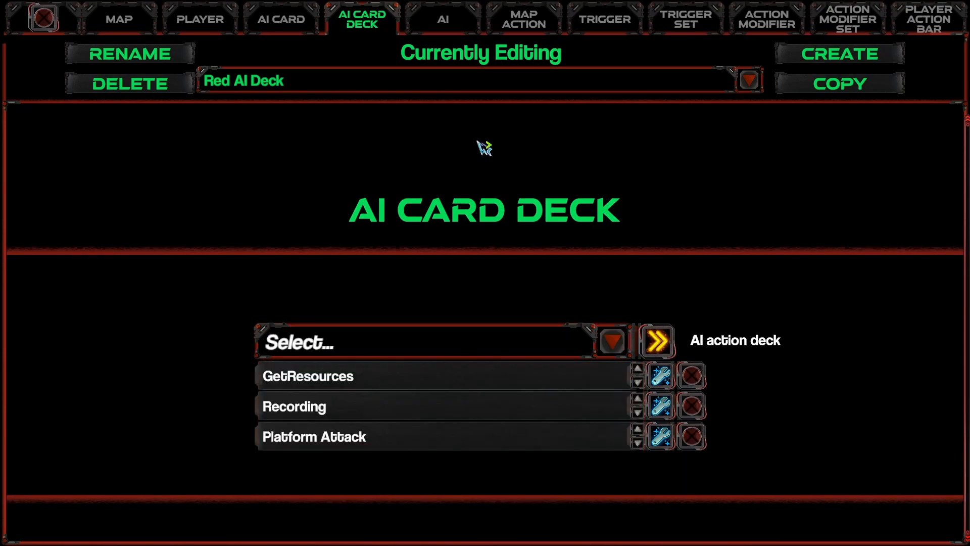
# - Start a test run of the AISetupVideo map and dismiss the error log
pyautogui.click(120, 22)
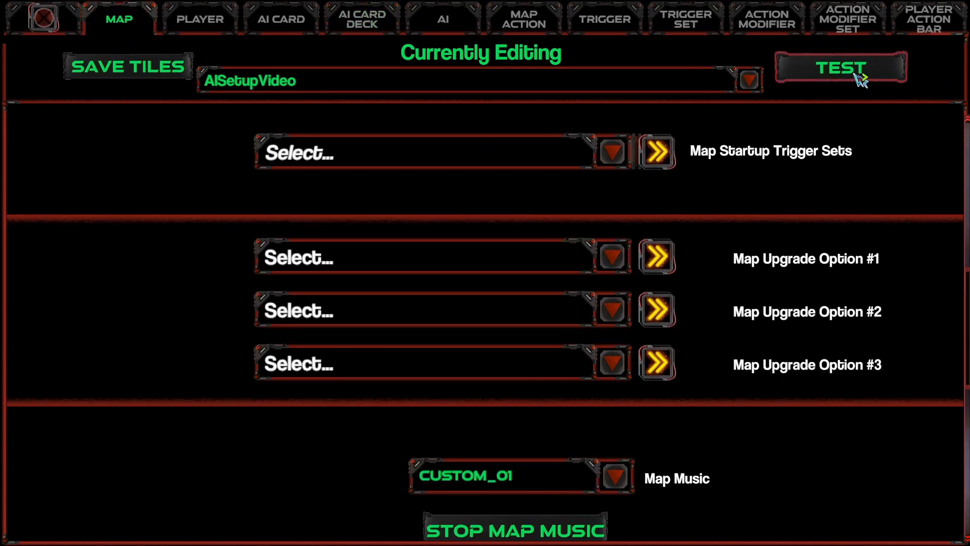
pyautogui.click(851, 81)
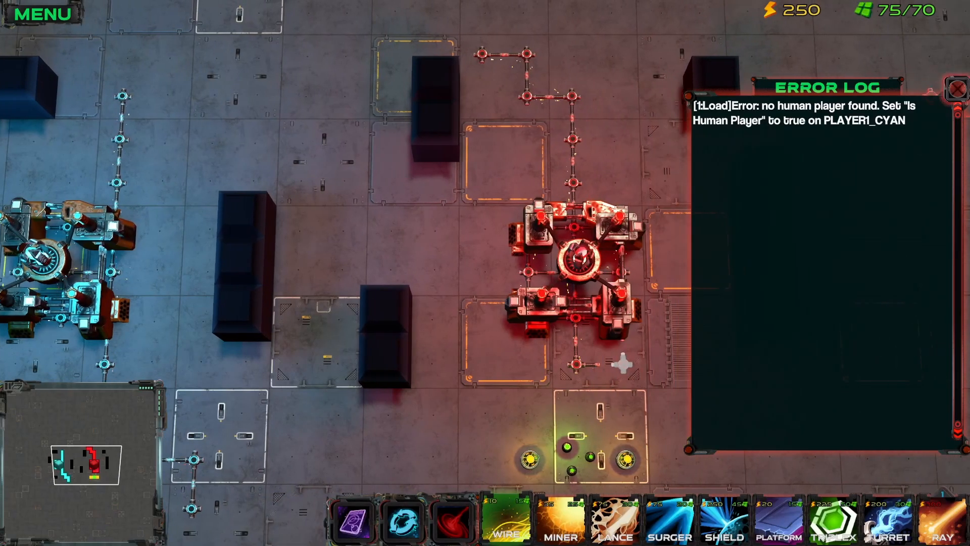
pyautogui.click(958, 90)
# - Follow the red AI's mining and wire building around its base and toward the northeast during the test
pyautogui.press('s')
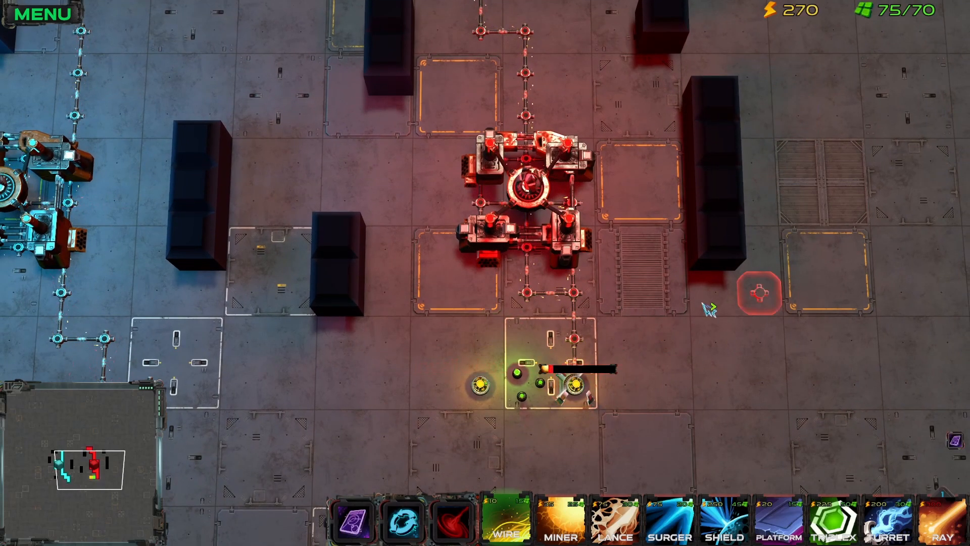
pyautogui.press('w')
pyautogui.press('w')
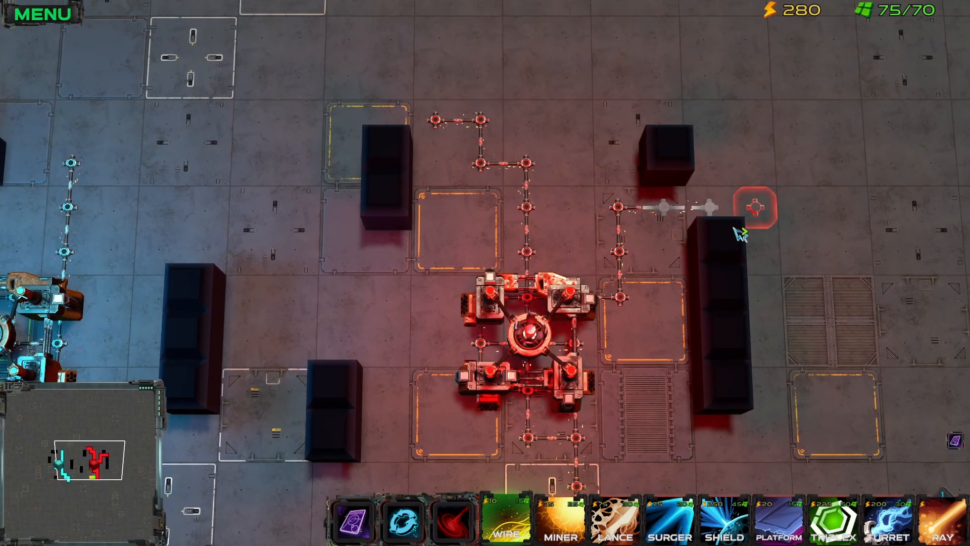
pyautogui.press('d')
pyautogui.press('d')
pyautogui.press('w')
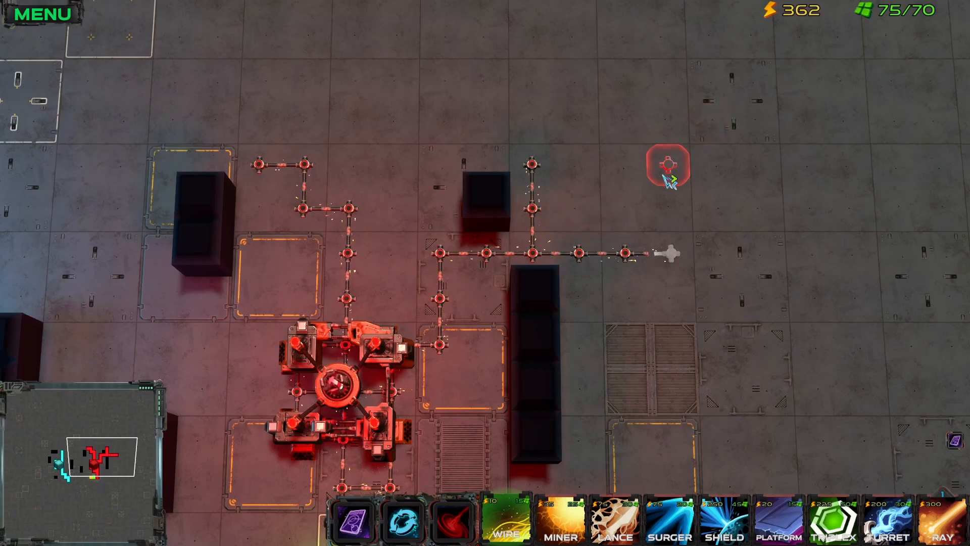
pyautogui.press('w')
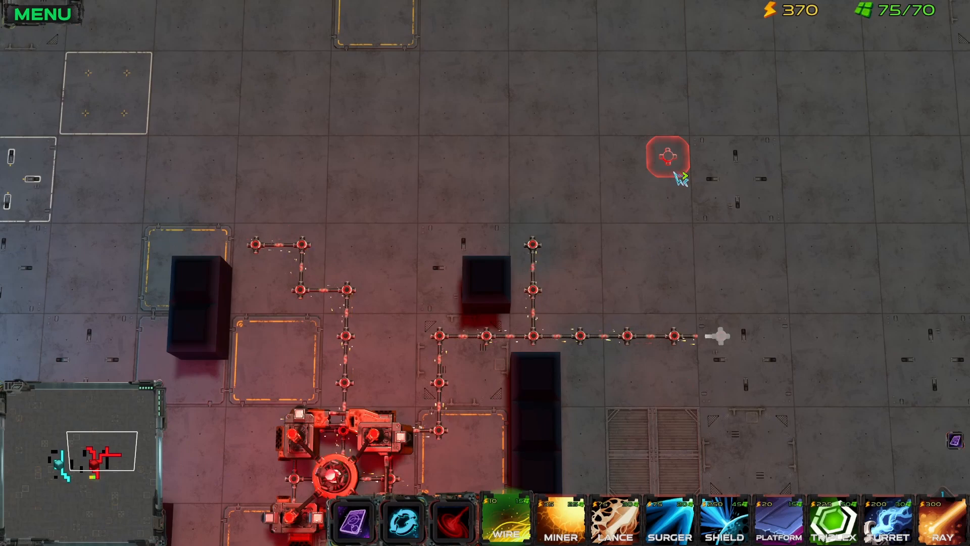
pyautogui.press('s')
pyautogui.press('s')
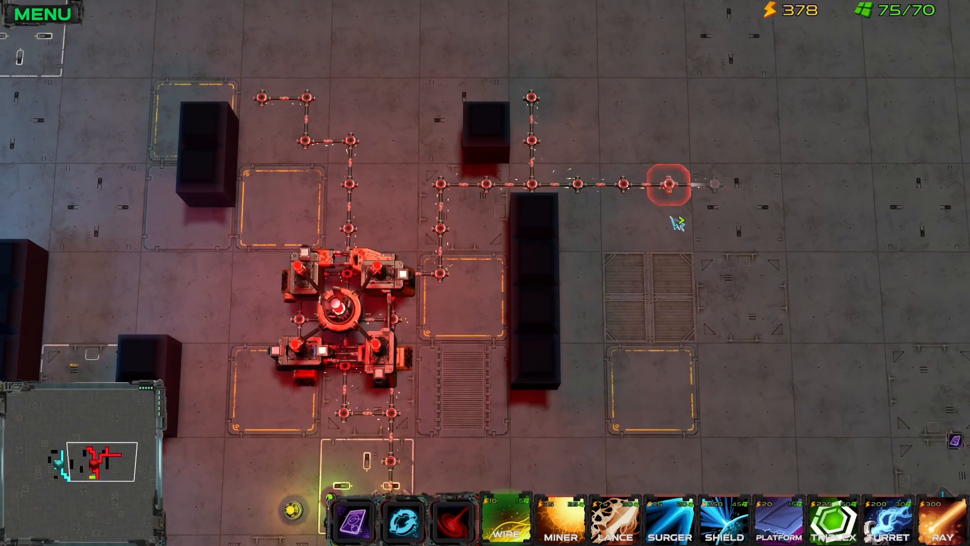
pyautogui.press('w')
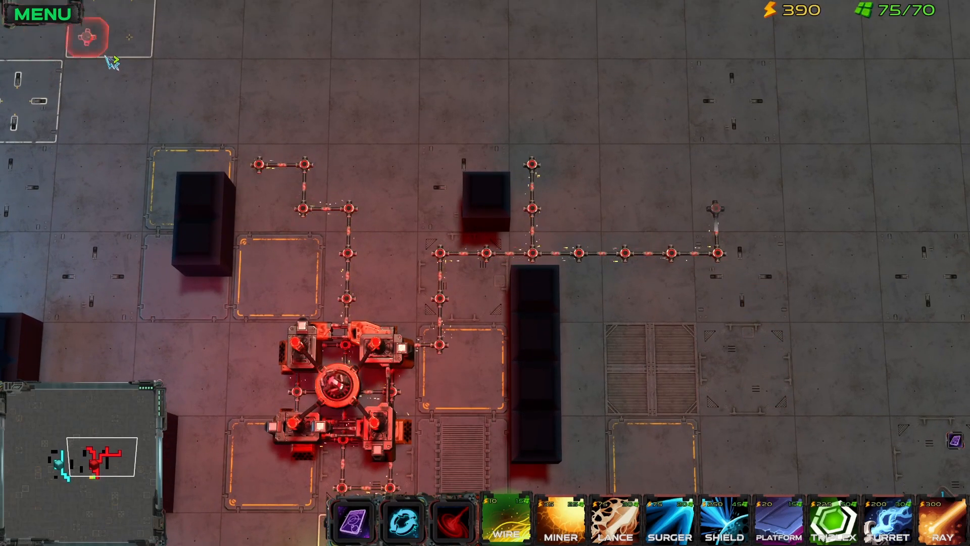
pyautogui.press('w')
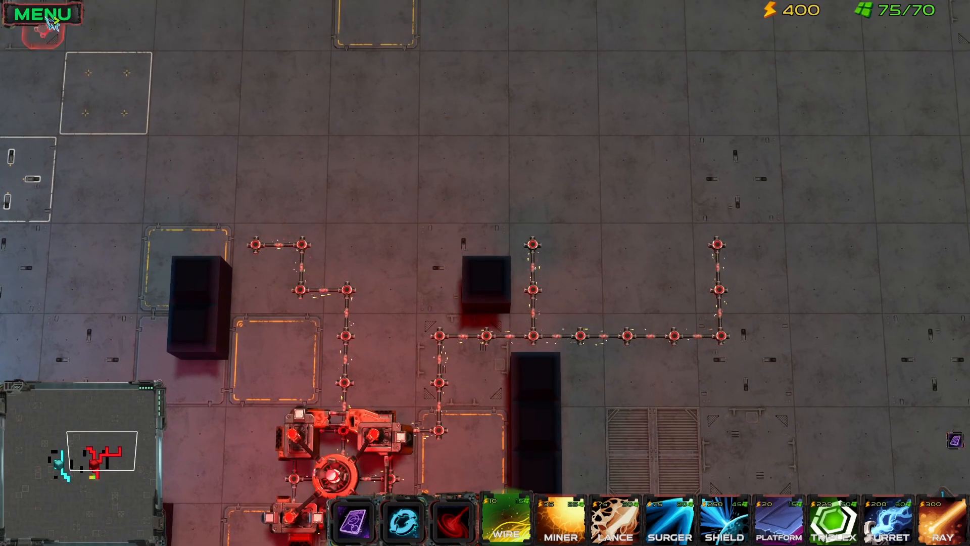
# - Leave the test run for map editing and reopen the map's data editor
pyautogui.click(50, 19)
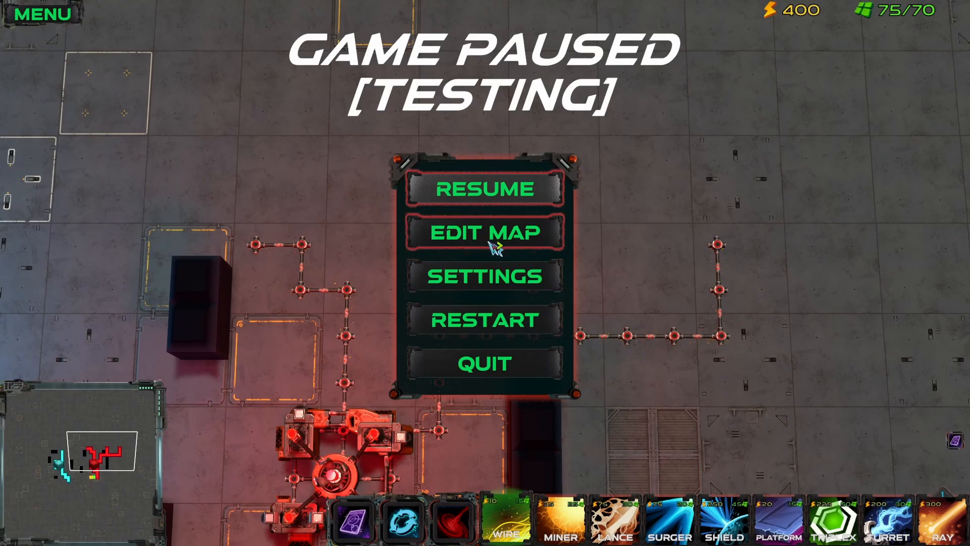
pyautogui.click(489, 243)
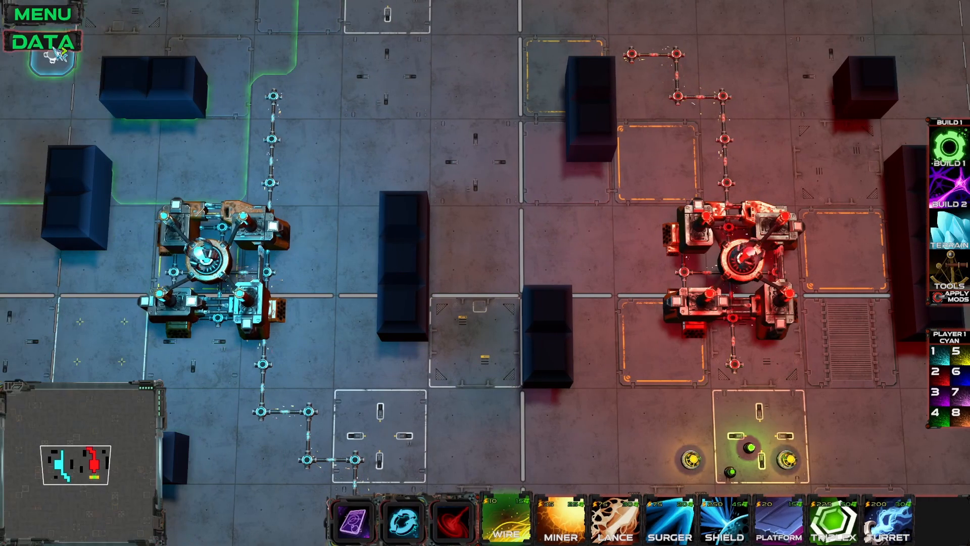
pyautogui.click(55, 49)
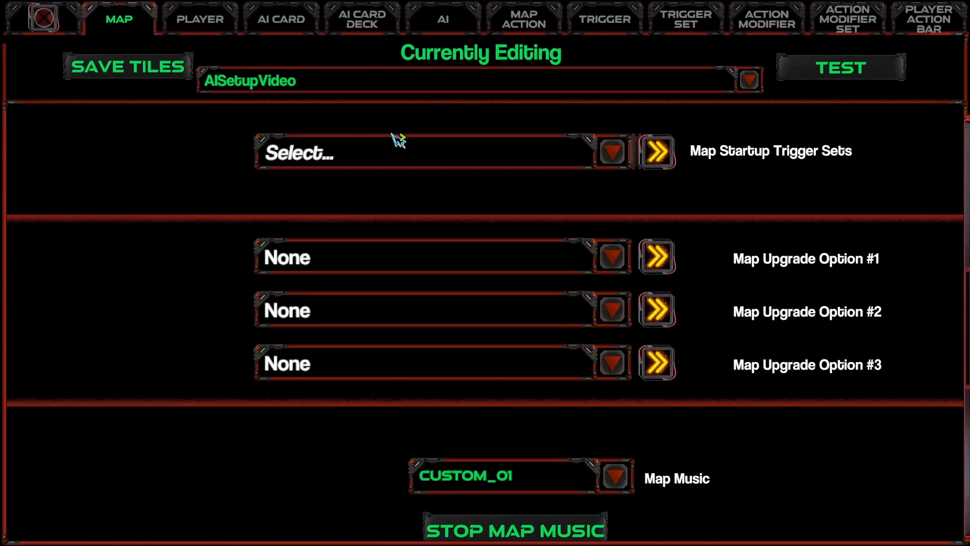
pyautogui.scroll(1, 207, 200)
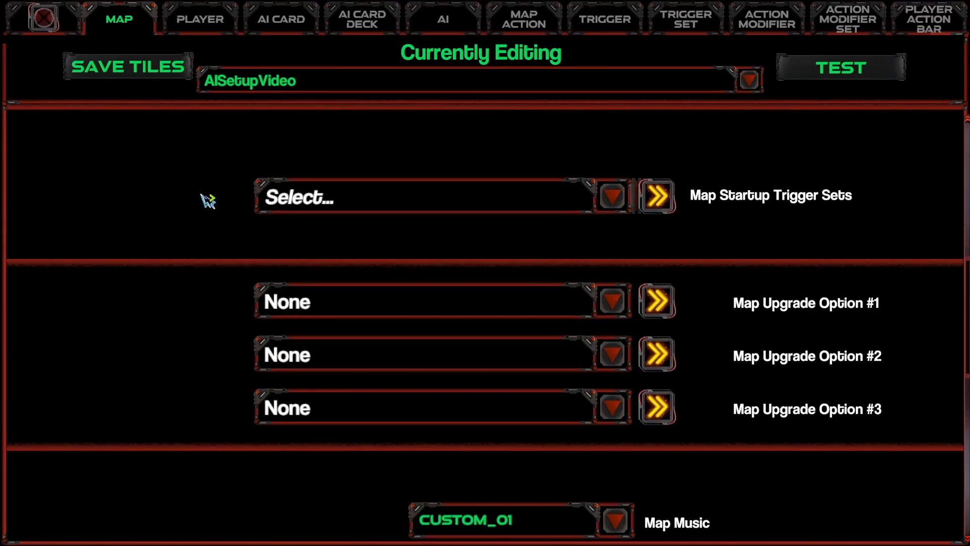
# - Open the GetResources AI card and examine its Discard After Use and Is Interruptible options
pyautogui.click(285, 23)
pyautogui.click(269, 85)
pyautogui.click(253, 126)
pyautogui.moveTo(455, 331)
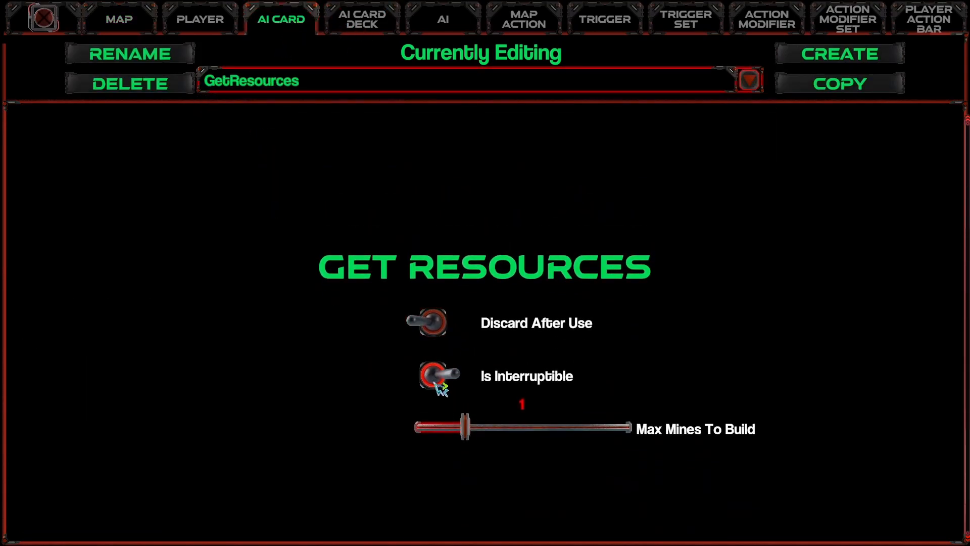
pyautogui.moveTo(432, 377)
# - Open the Platform Attack AI card and examine its enemy spaces, surgers per push, build speed and build distance settings
pyautogui.click(308, 86)
pyautogui.click(279, 162)
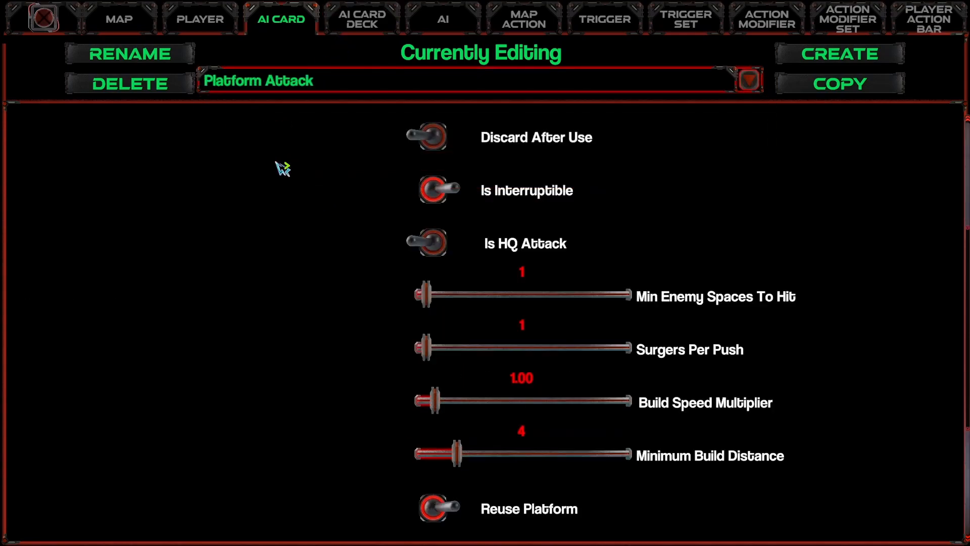
pyautogui.scroll(2, 789, 326)
pyautogui.scroll(-1, 796, 307)
pyautogui.scroll(-2, 796, 304)
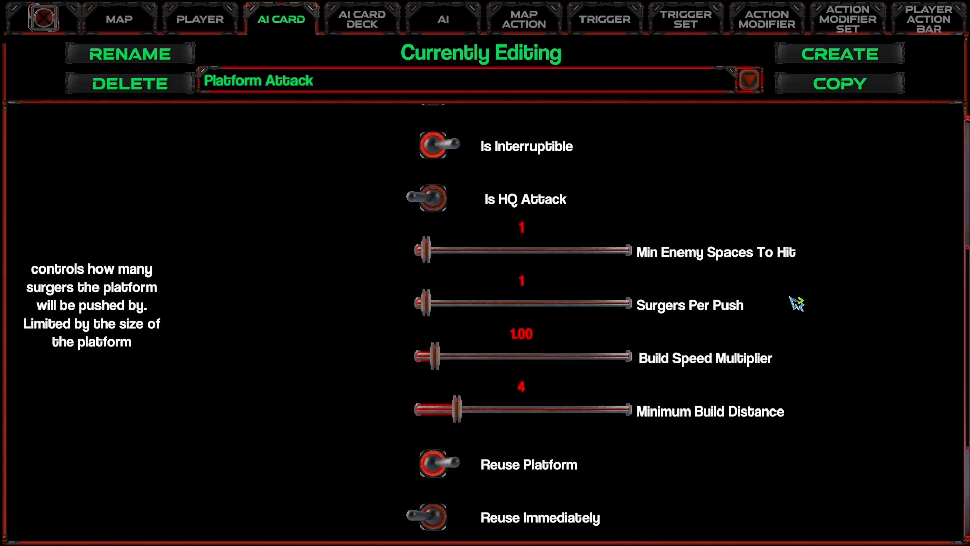
pyautogui.scroll(1, 795, 305)
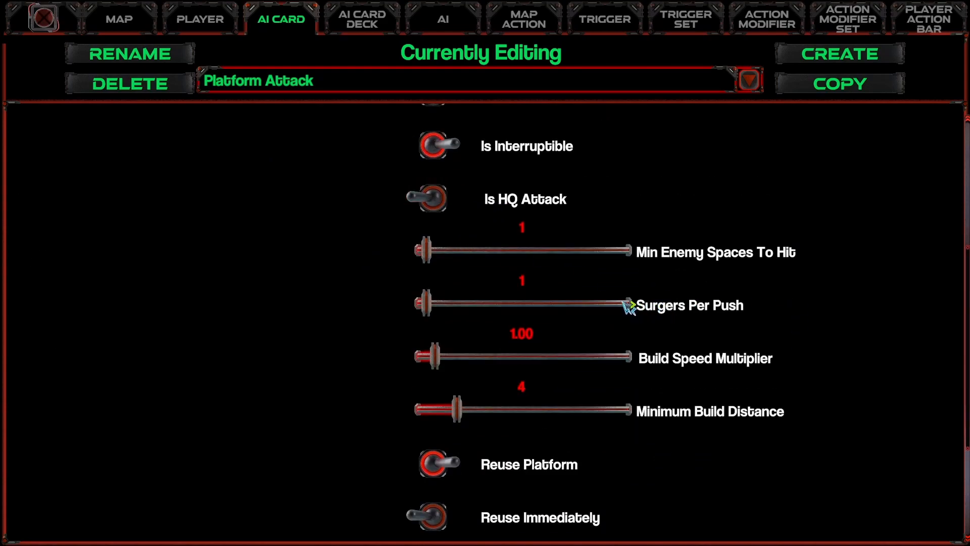
pyautogui.scroll(2, 630, 306)
pyautogui.scroll(-1, 613, 331)
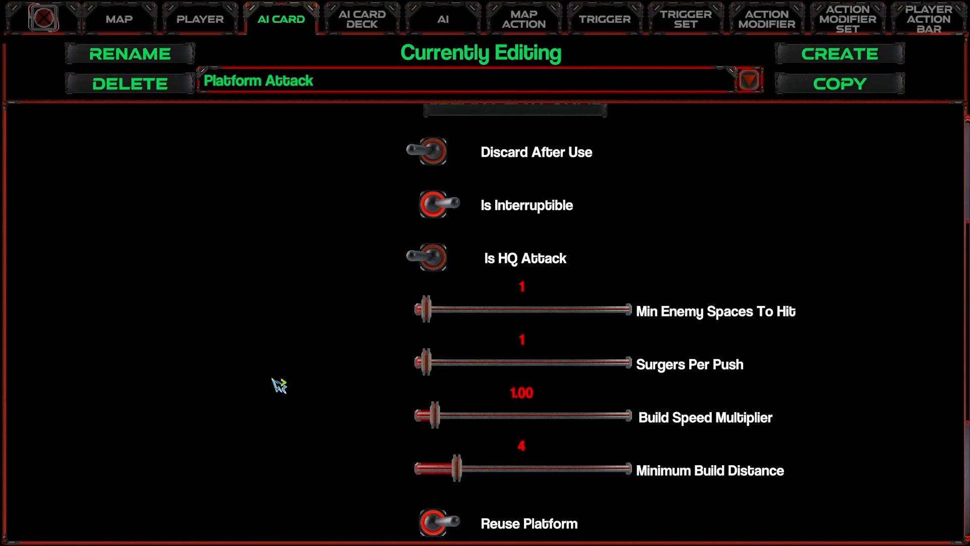
pyautogui.scroll(-2, 321, 347)
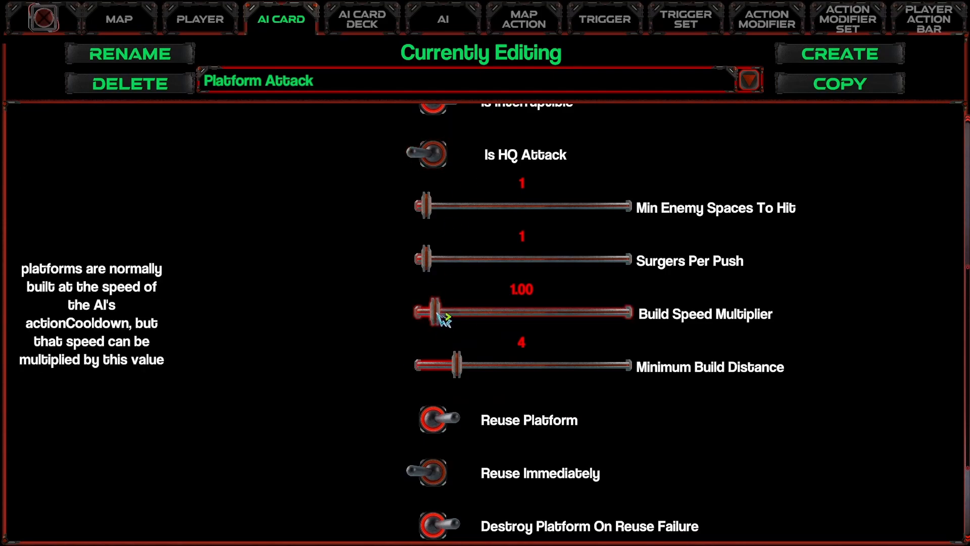
pyautogui.scroll(1, 657, 389)
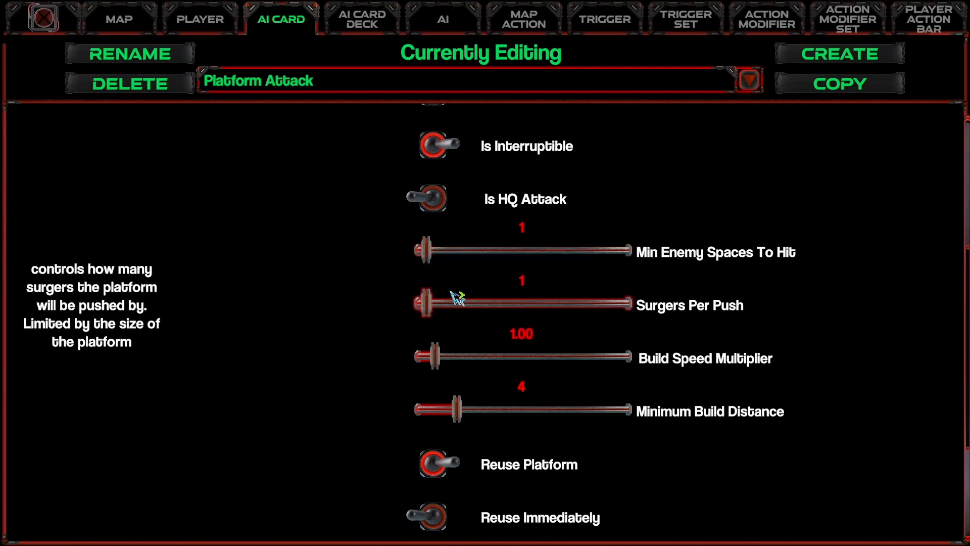
pyautogui.scroll(-1, 450, 313)
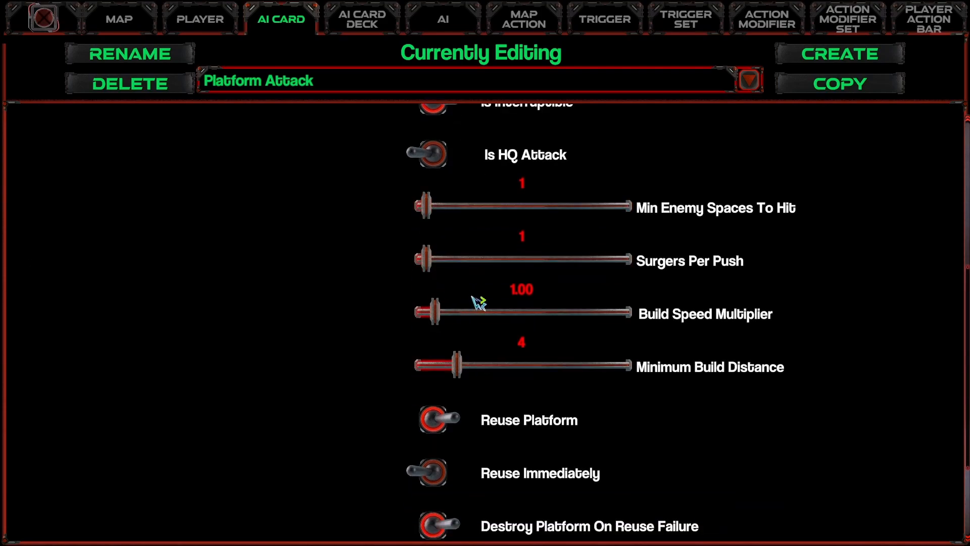
# - Examine the Platform Attack card's platform reuse, HQ attack and attack list options
pyautogui.scroll(-3, 483, 367)
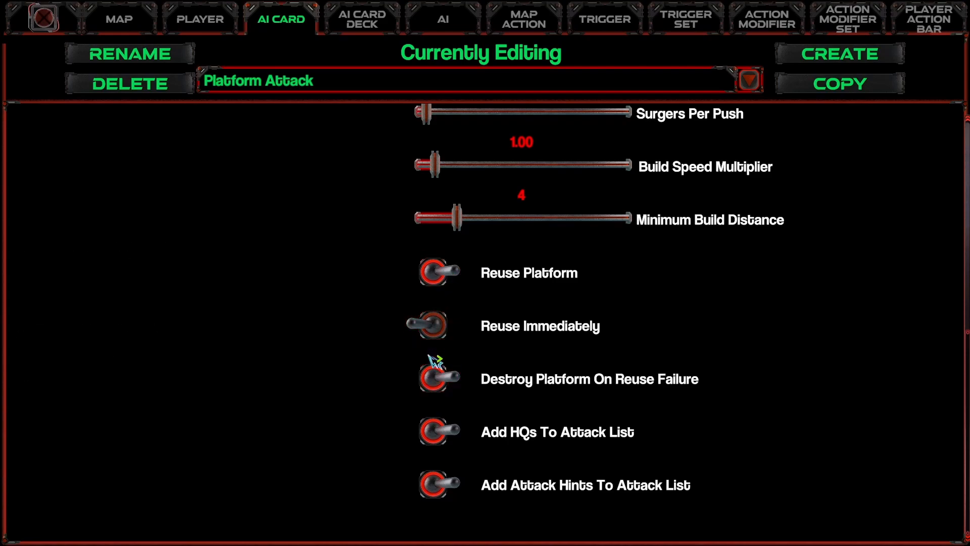
pyautogui.scroll(-1, 342, 448)
pyautogui.scroll(1, 320, 453)
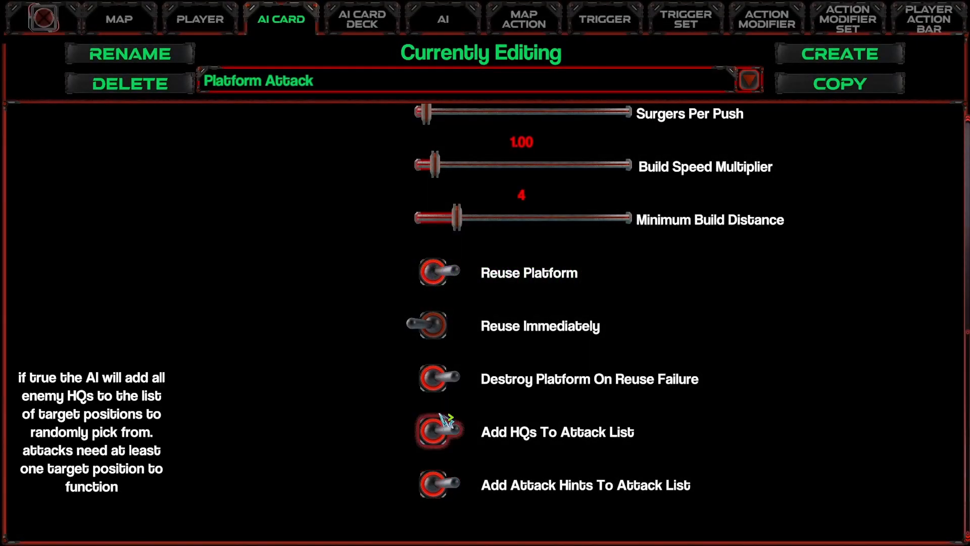
pyautogui.moveTo(436, 495)
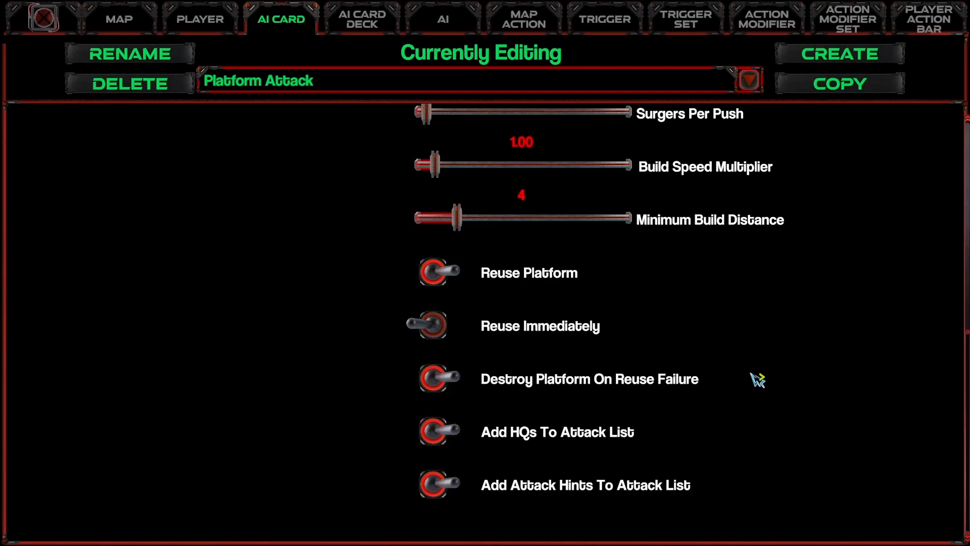
pyautogui.scroll(4, 826, 332)
pyautogui.moveTo(427, 225)
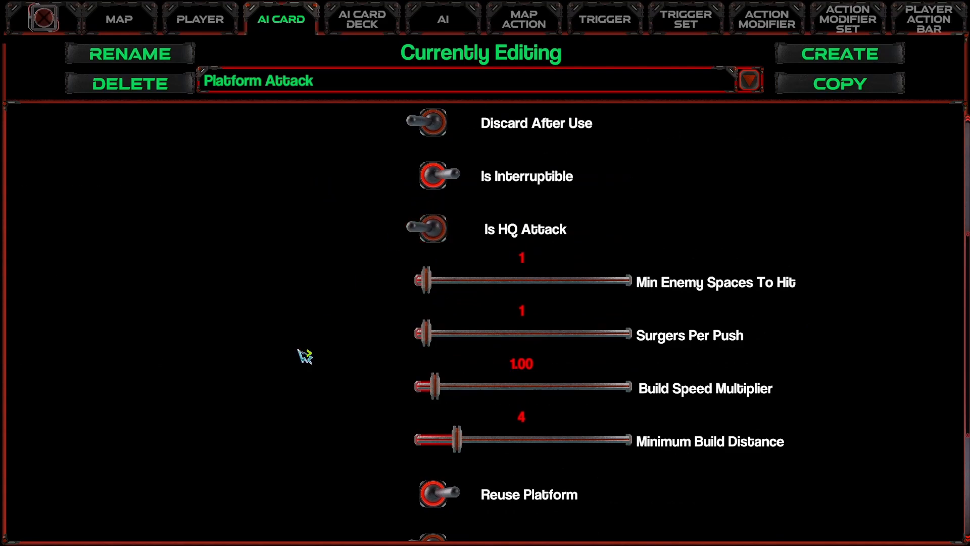
pyautogui.scroll(-4, 338, 407)
pyautogui.moveTo(489, 432)
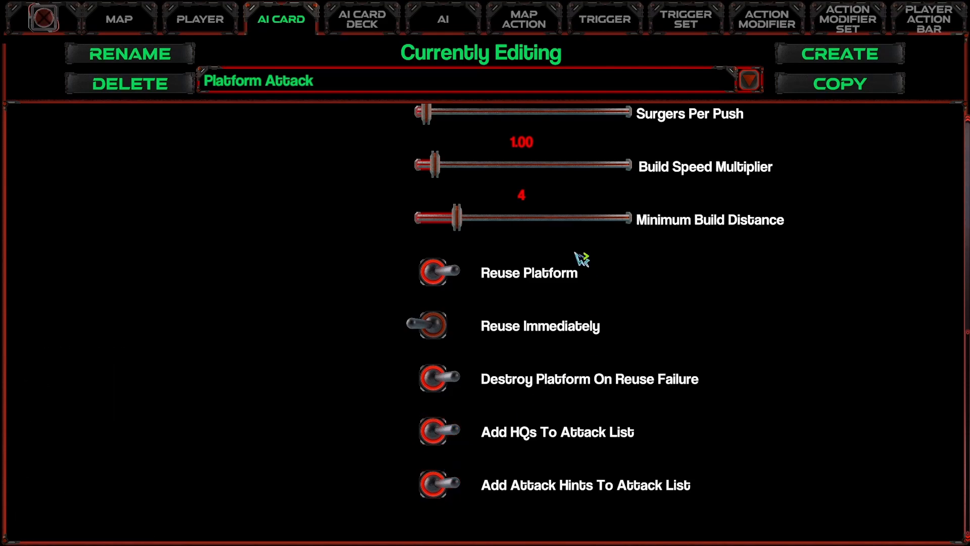
# - Turn on Is Human Player for Player1_Cyan and return to the AI card settings
pyautogui.click(230, 22)
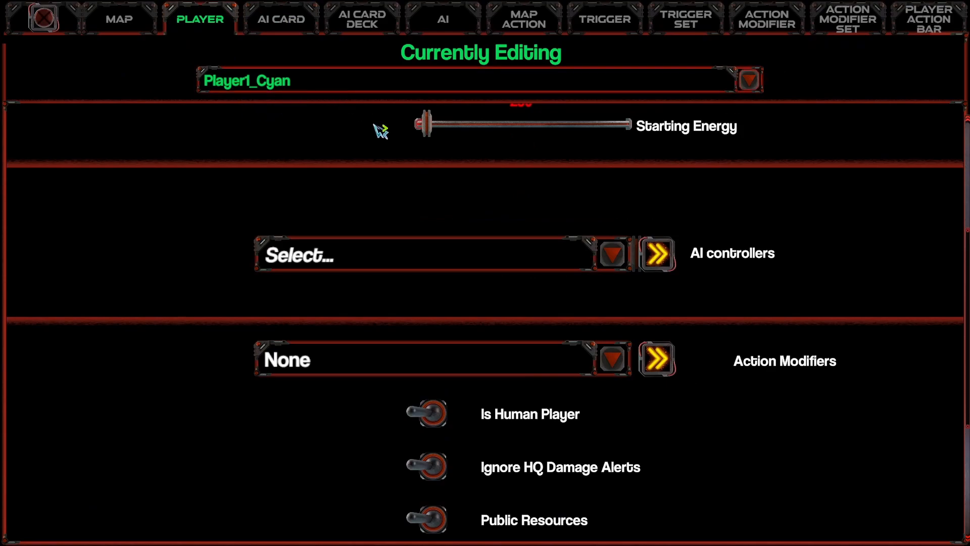
pyautogui.scroll(2, 959, 336)
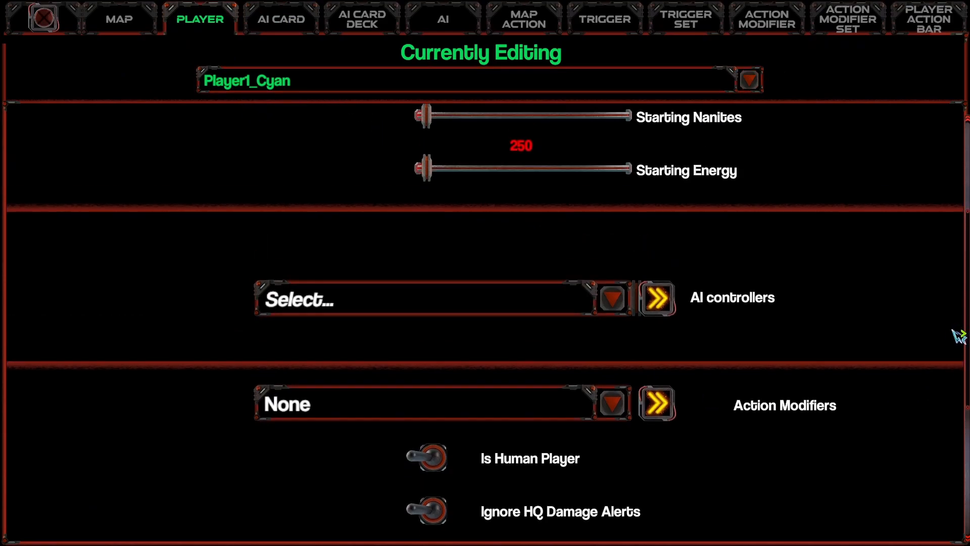
pyautogui.click(427, 457)
pyautogui.click(298, 29)
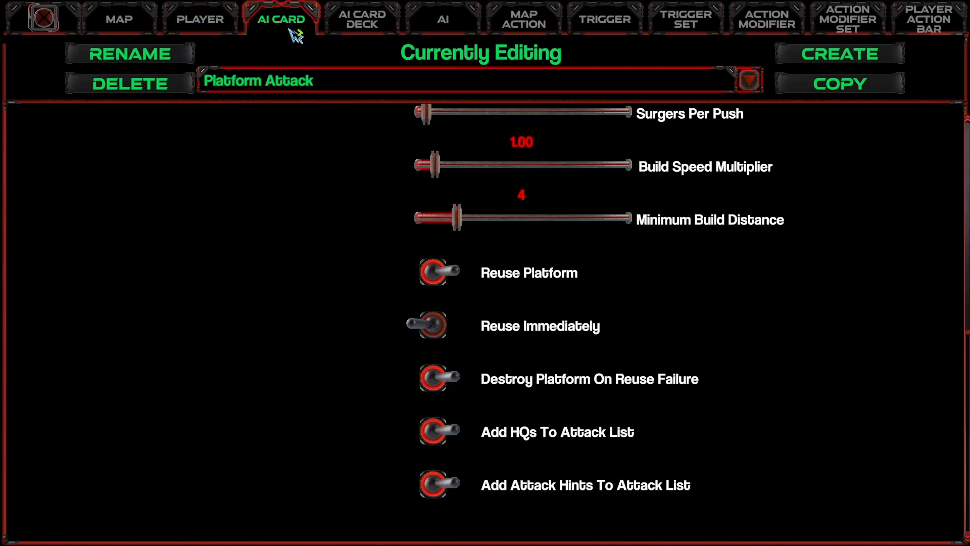
# - Open the Red Player AI for editing and show its target player, card deck and attack location settings
pyautogui.click(446, 23)
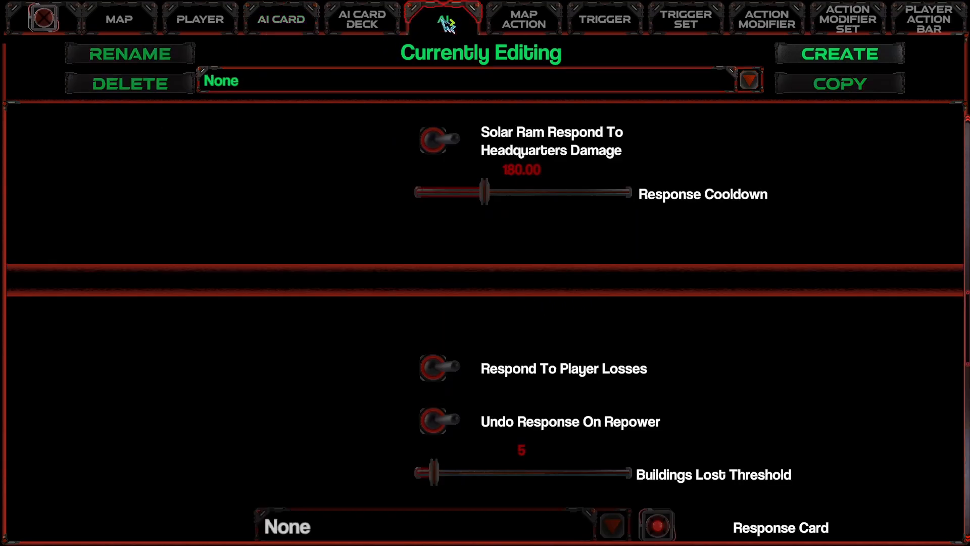
pyautogui.click(299, 88)
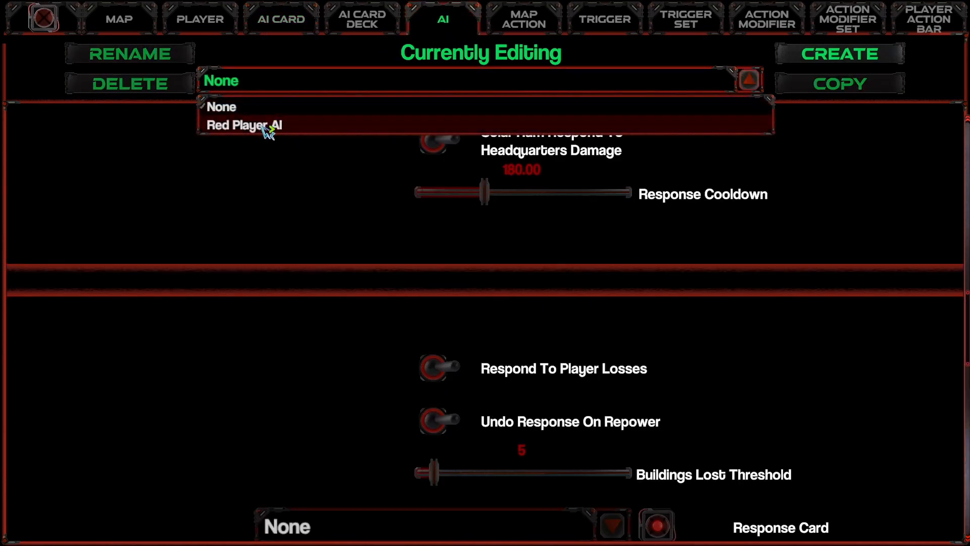
pyautogui.click(269, 126)
pyautogui.scroll(15, 485, 323)
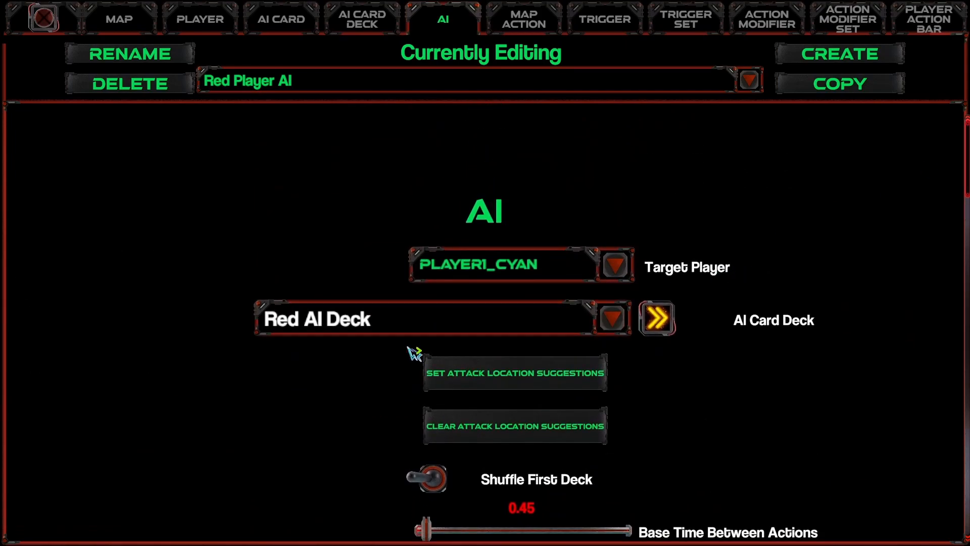
# - Set attack location suggestions for Red Player AI, marking two points beside the lower end of the cyan wire line
pyautogui.click(502, 380)
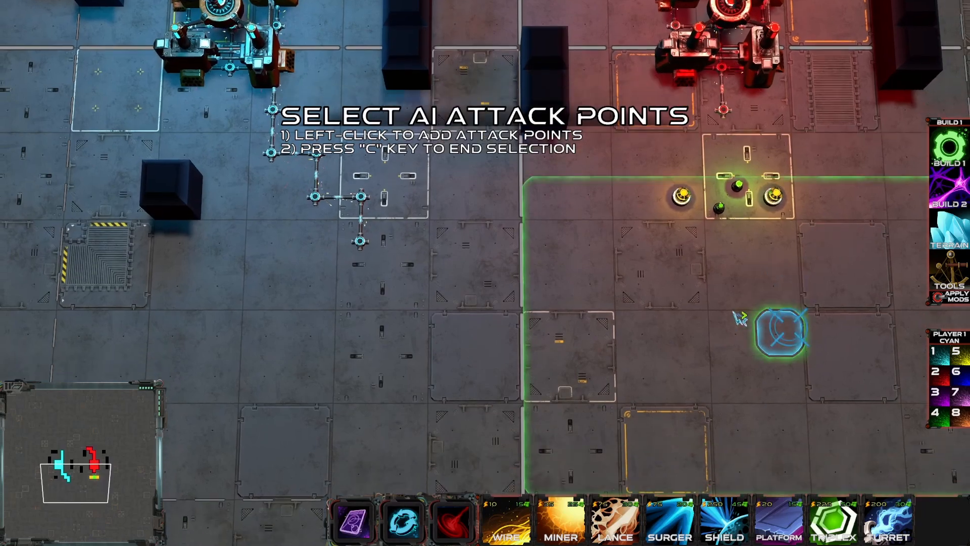
pyautogui.press('w')
pyautogui.press('w')
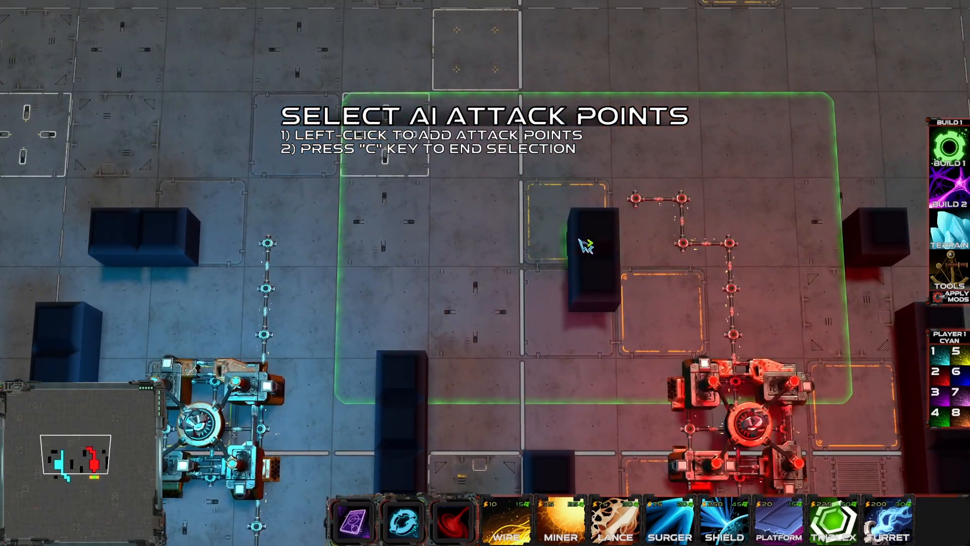
pyautogui.press('s')
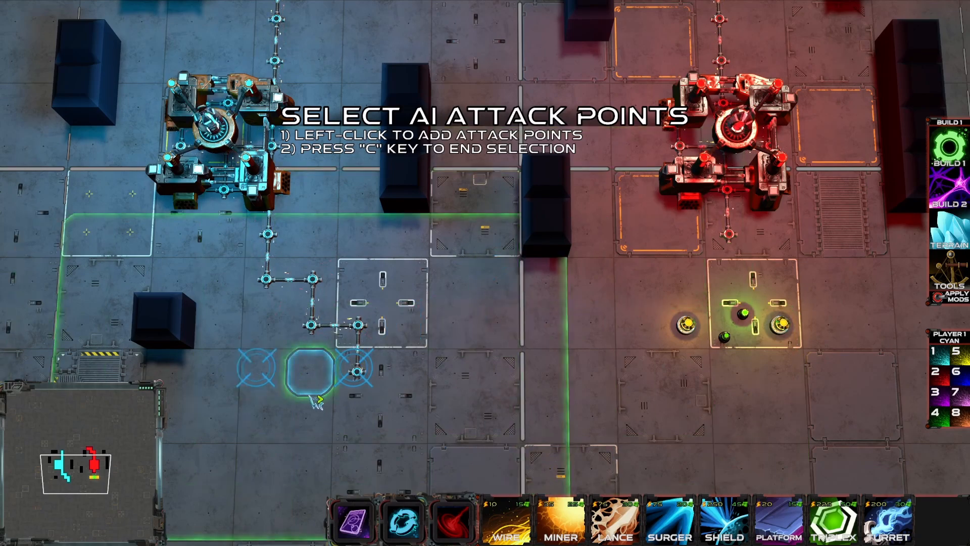
pyautogui.press('c')
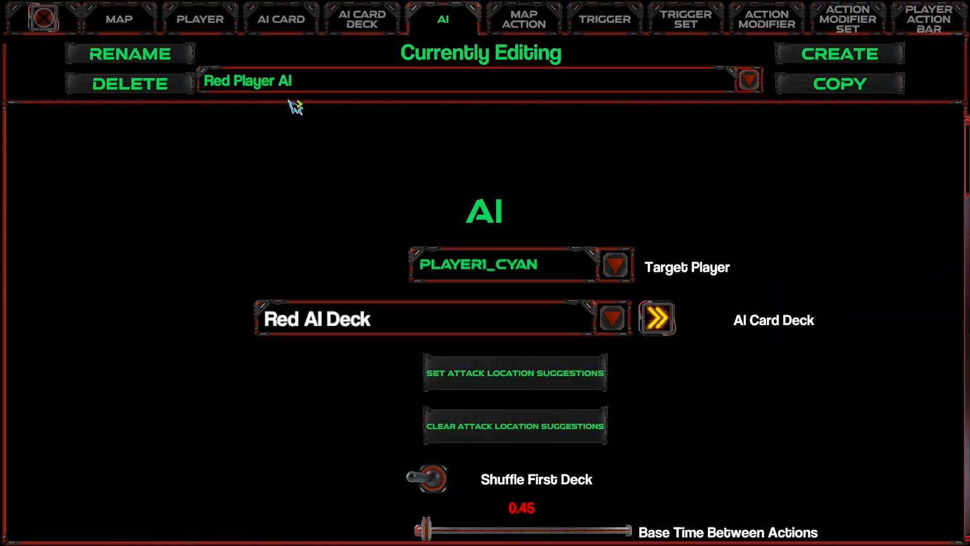
# - Set attack location suggestions again, marking points around the cyan wire line and below the cyan headquarters, and end the selection
pyautogui.scroll(-1, 383, 380)
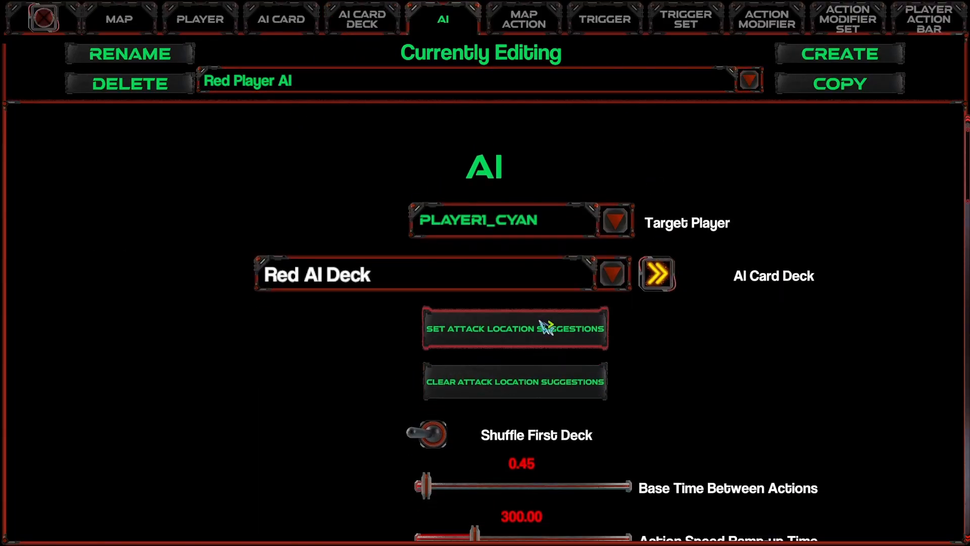
pyautogui.click(485, 339)
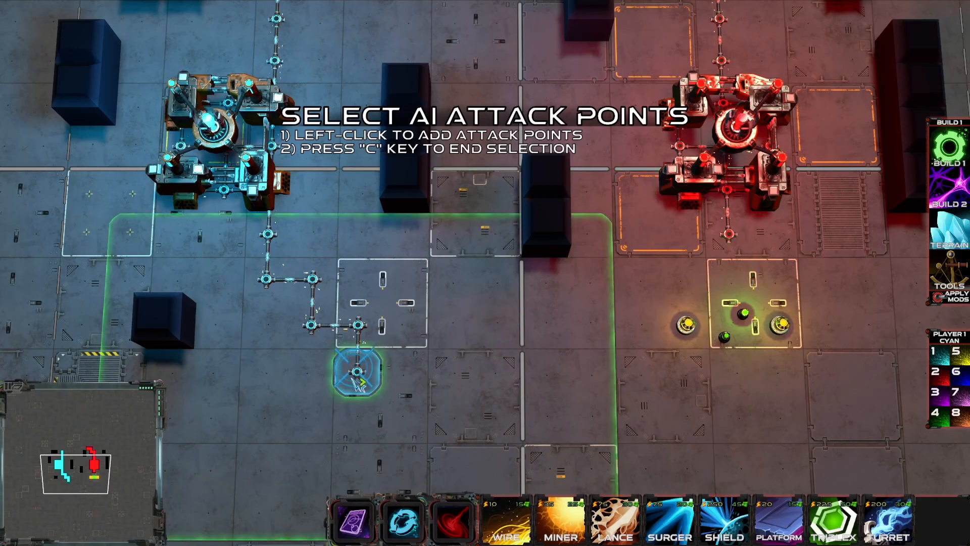
pyautogui.click(355, 370)
pyautogui.click(403, 320)
pyautogui.click(451, 226)
pyautogui.click(357, 226)
pyautogui.click(255, 414)
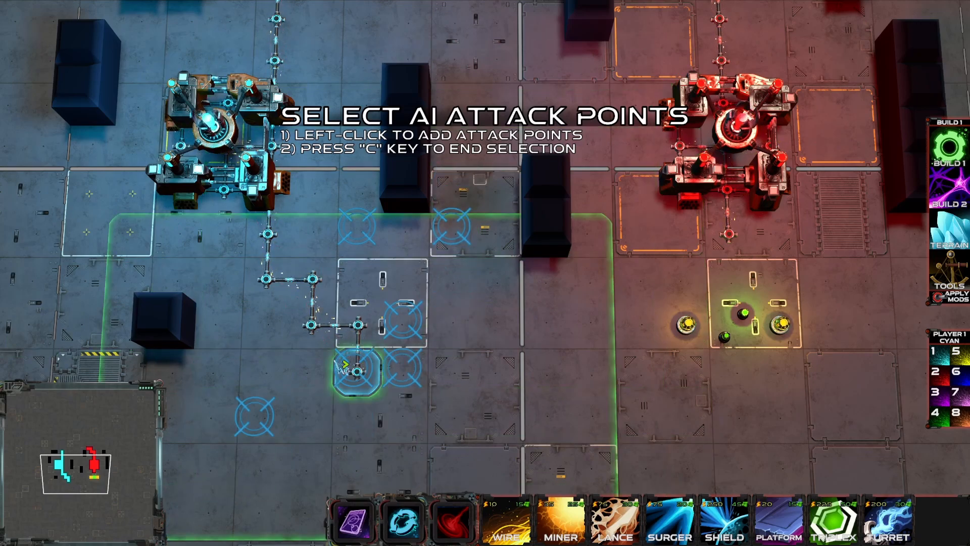
pyautogui.click(355, 316)
pyautogui.click(352, 315)
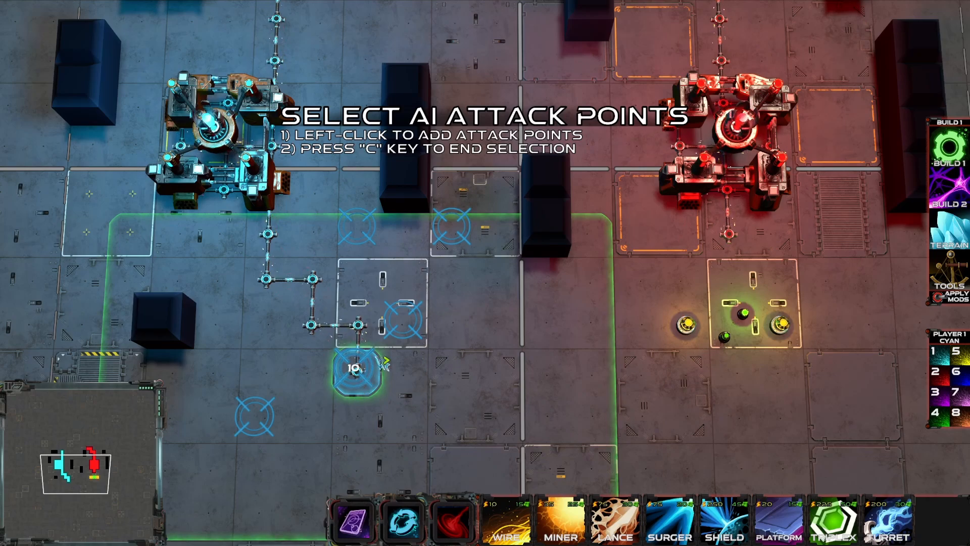
pyautogui.press('c')
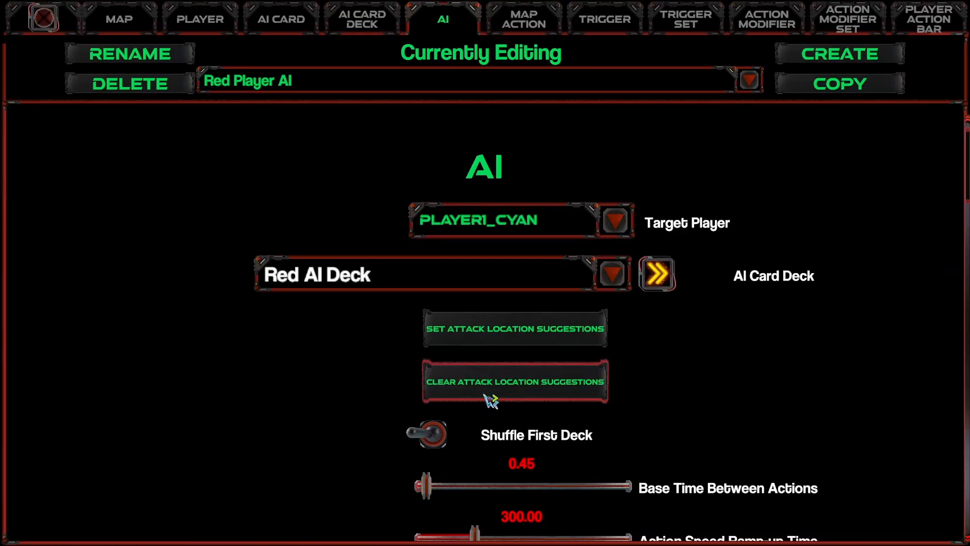
# - Clear Red Player AI's attack location suggestions and reopen the data editor
pyautogui.click(516, 386)
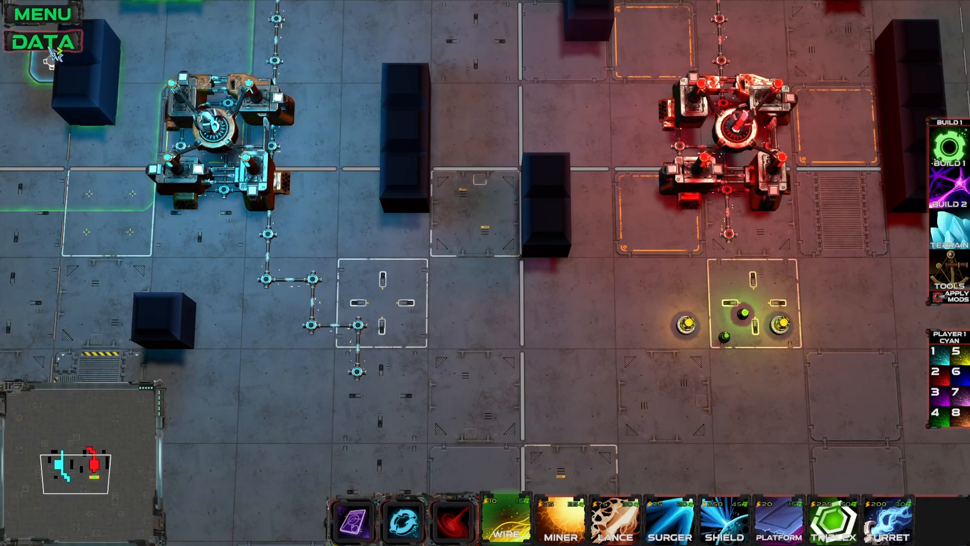
pyautogui.click(48, 42)
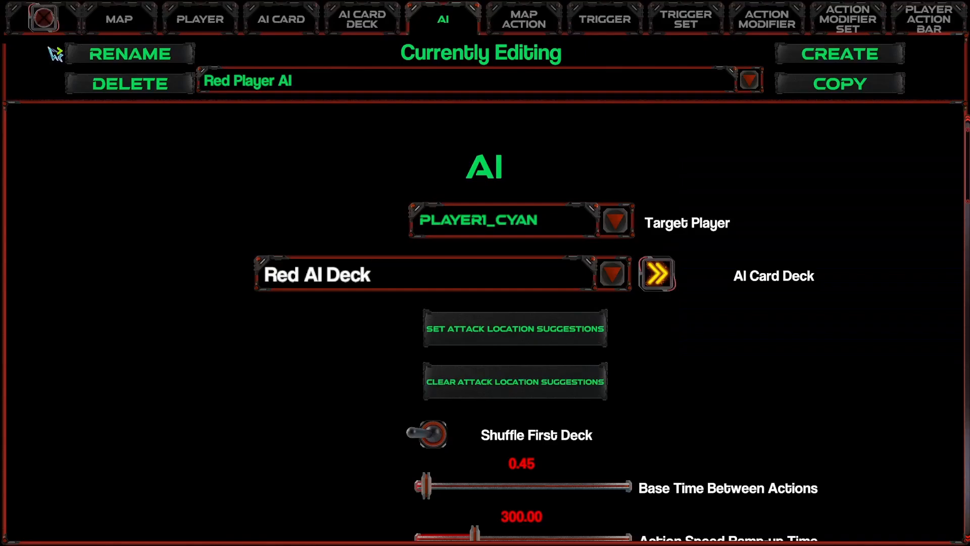
# - Recheck the Platform Attack card, then examine Red Player AI's deck shuffle, action timing and ramp-up settings
pyautogui.click(282, 23)
pyautogui.scroll(1, 690, 271)
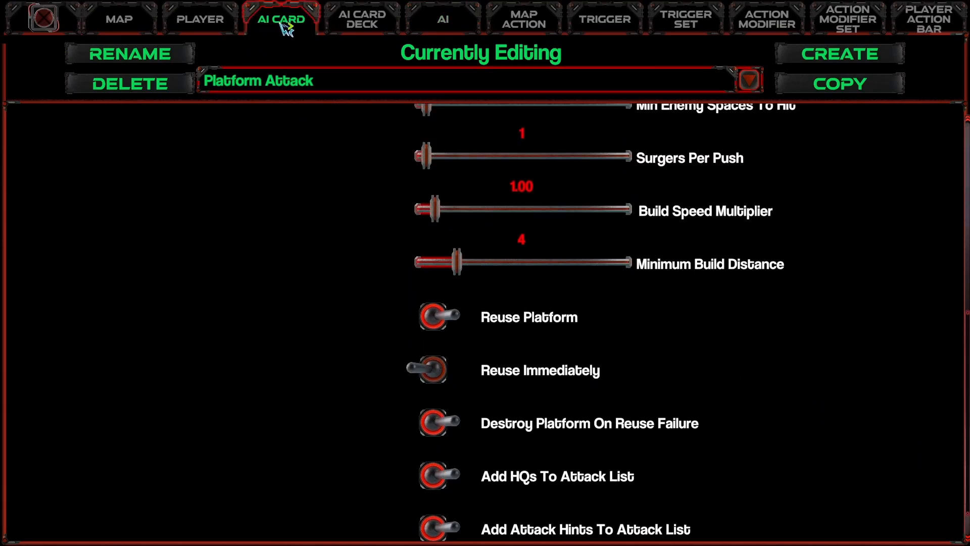
pyautogui.click(444, 20)
pyautogui.scroll(-1, 780, 383)
pyautogui.scroll(-5, 779, 383)
pyautogui.scroll(9, 861, 394)
pyautogui.scroll(-10, 861, 393)
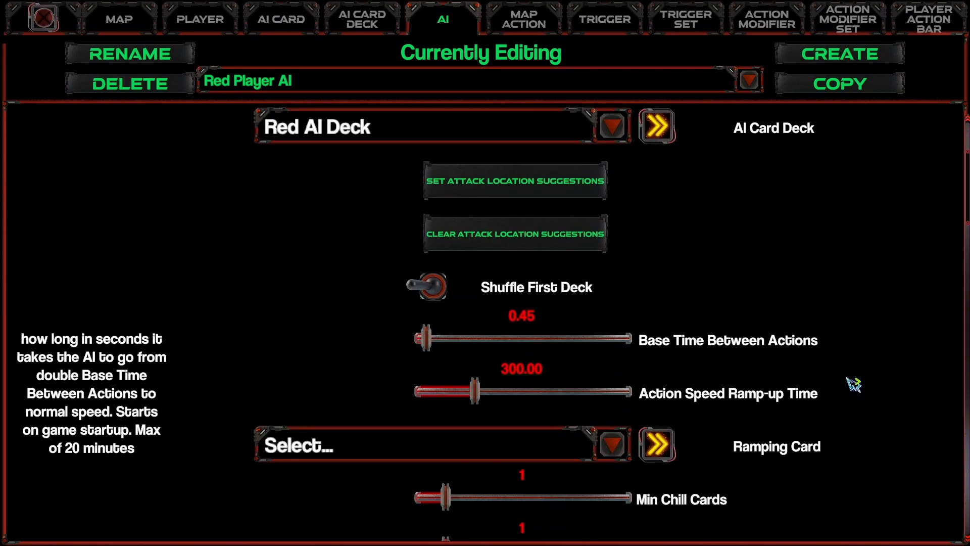
pyautogui.scroll(-1, 854, 384)
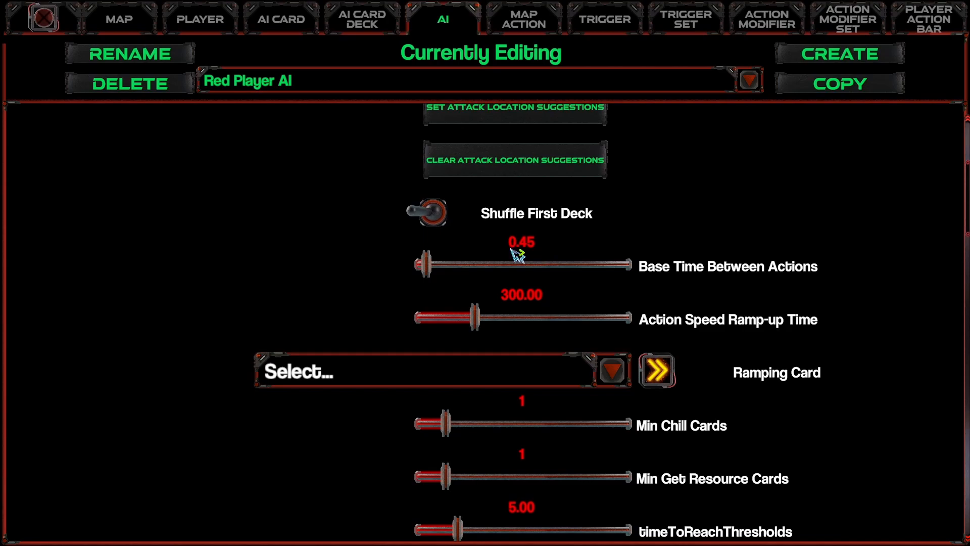
# - Try a Base Time Between Actions of 10.00 for Red Player AI and restore it to 0.45
pyautogui.moveTo(433, 271); pyautogui.dragTo(630, 288)
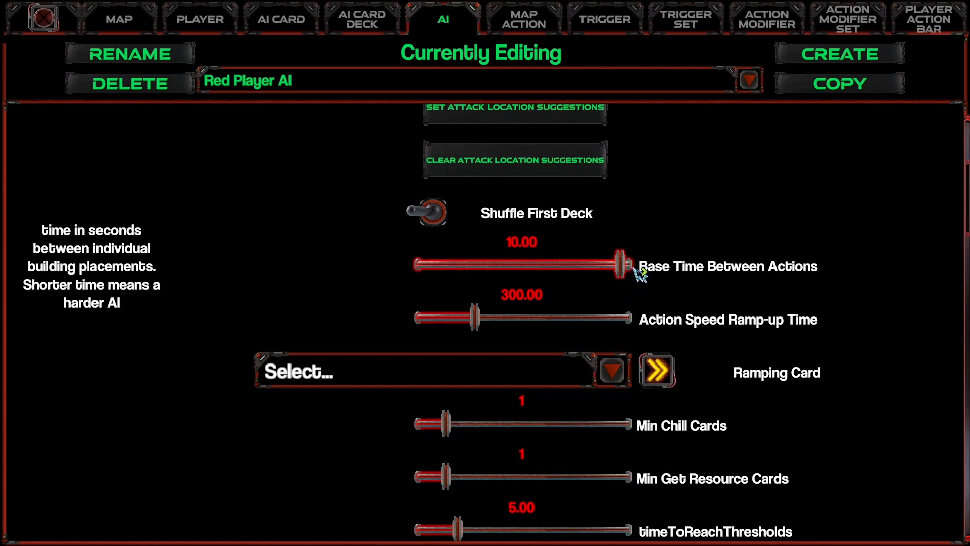
pyautogui.moveTo(624, 265); pyautogui.dragTo(408, 265)
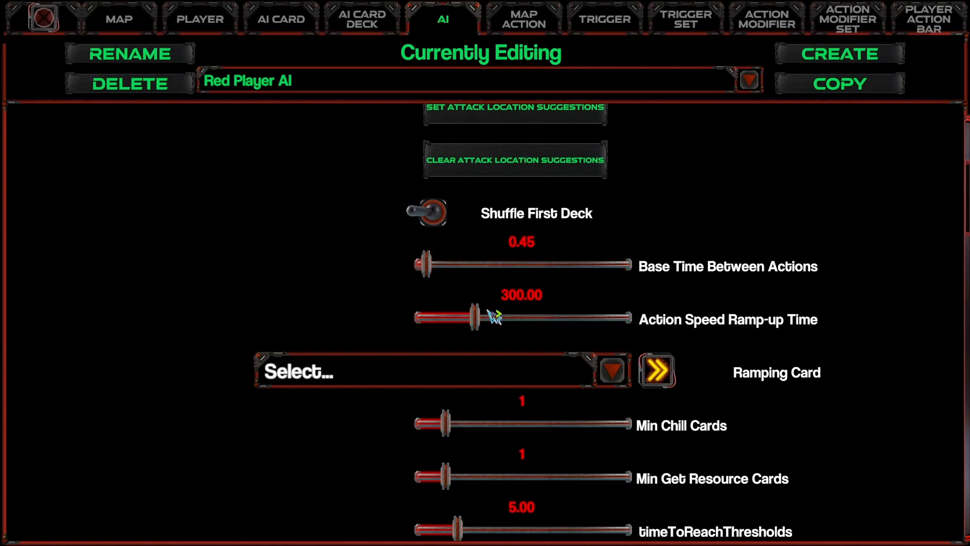
# - Set Red Player AI's Action Speed Ramp-up Time to 0.00
pyautogui.moveTo(475, 319); pyautogui.dragTo(252, 319)
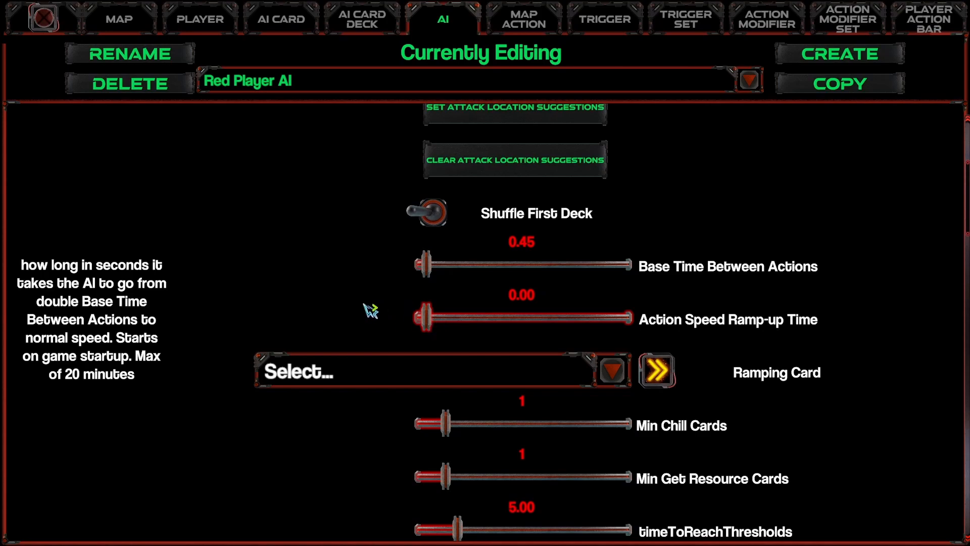
pyautogui.scroll(-4, 333, 435)
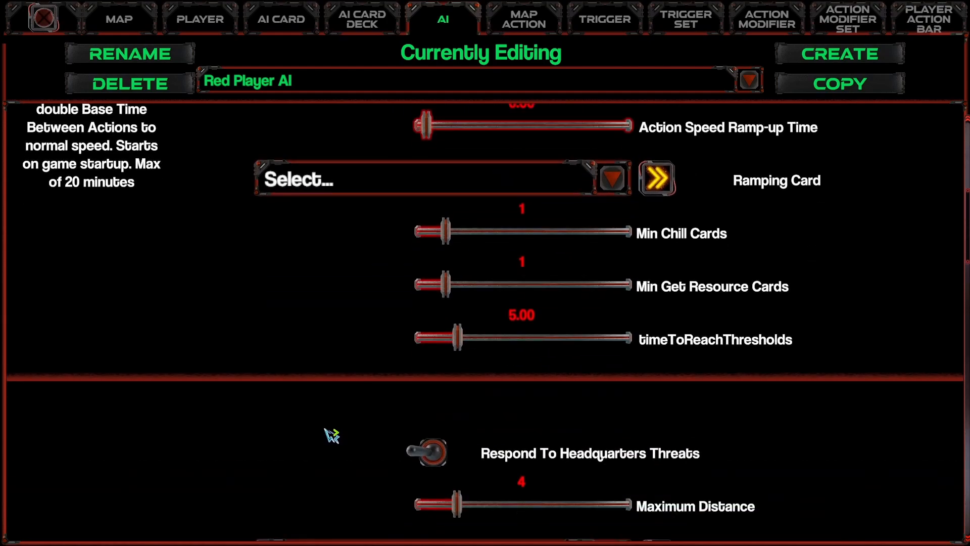
pyautogui.scroll(-2, 331, 434)
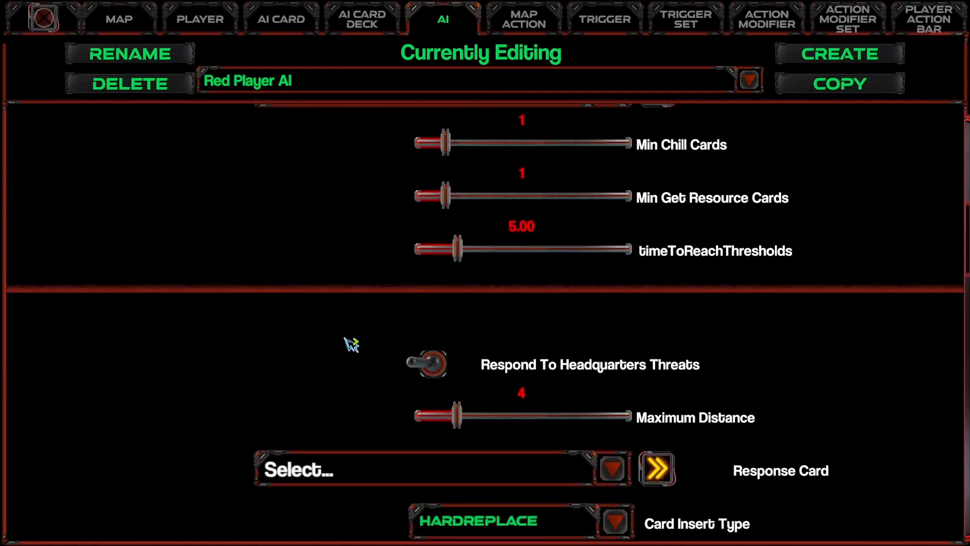
# - Examine the cards available as Red Player AI's Ramping Card without selecting one
pyautogui.scroll(4, 347, 342)
pyautogui.moveTo(488, 299)
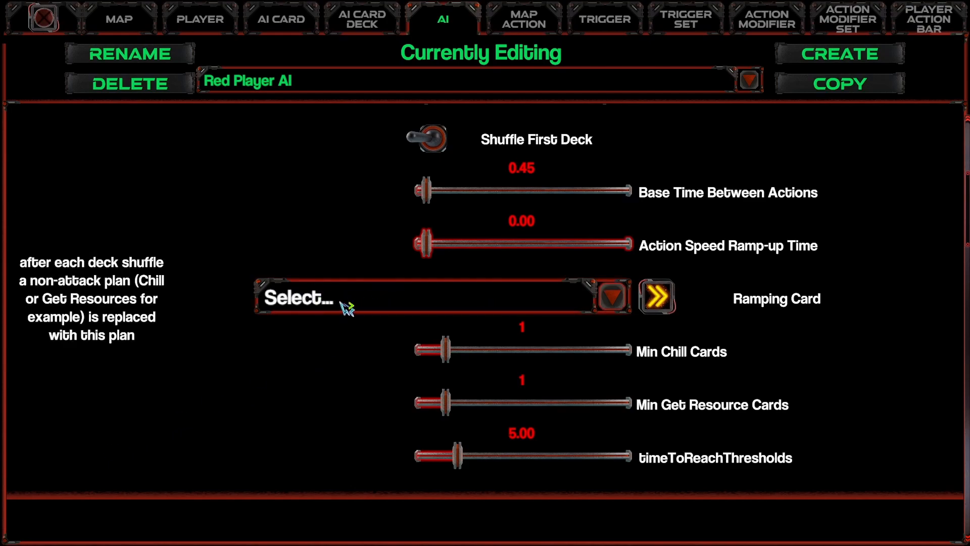
pyautogui.click(412, 304)
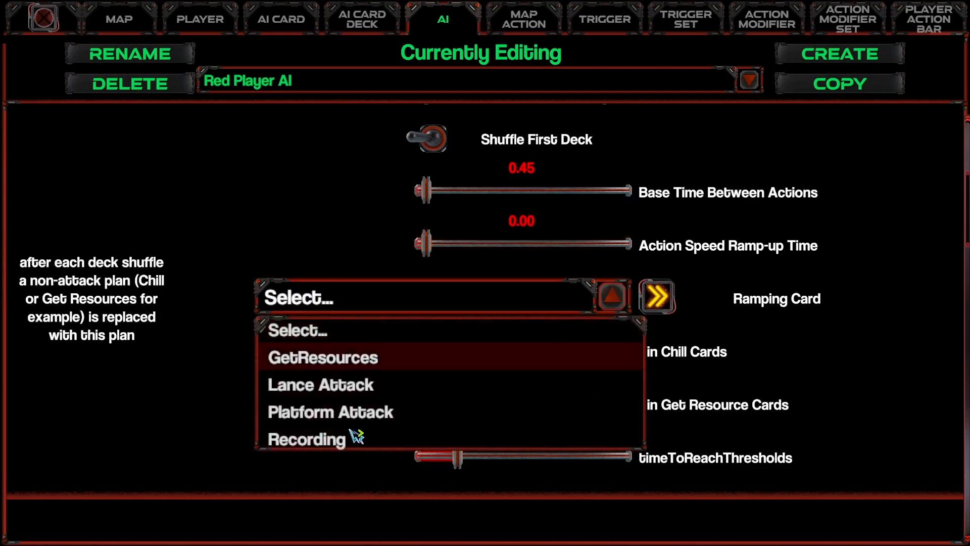
pyautogui.click(375, 302)
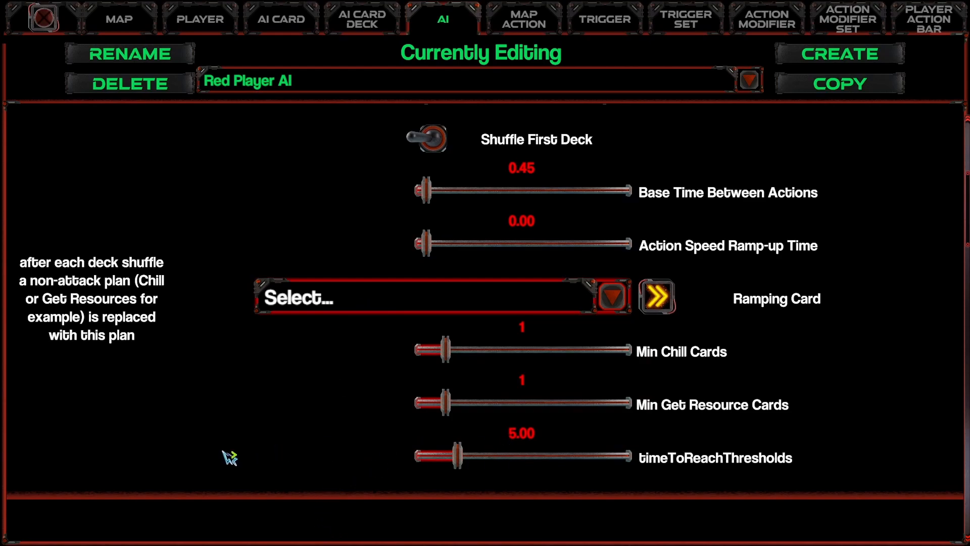
# - Try the Min Chill Cards and Min Get Resource Cards settings, setting both back to 1
pyautogui.moveTo(457, 358)
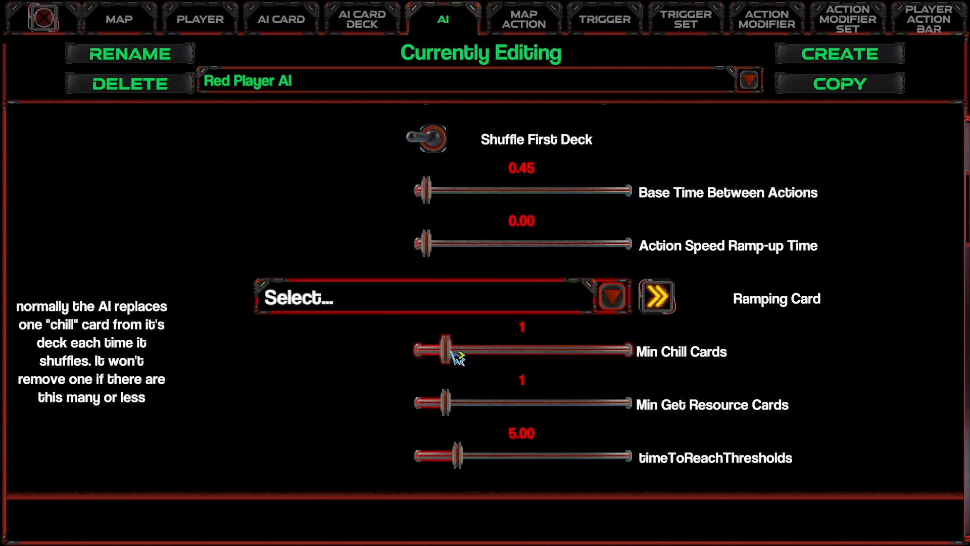
pyautogui.moveTo(453, 417)
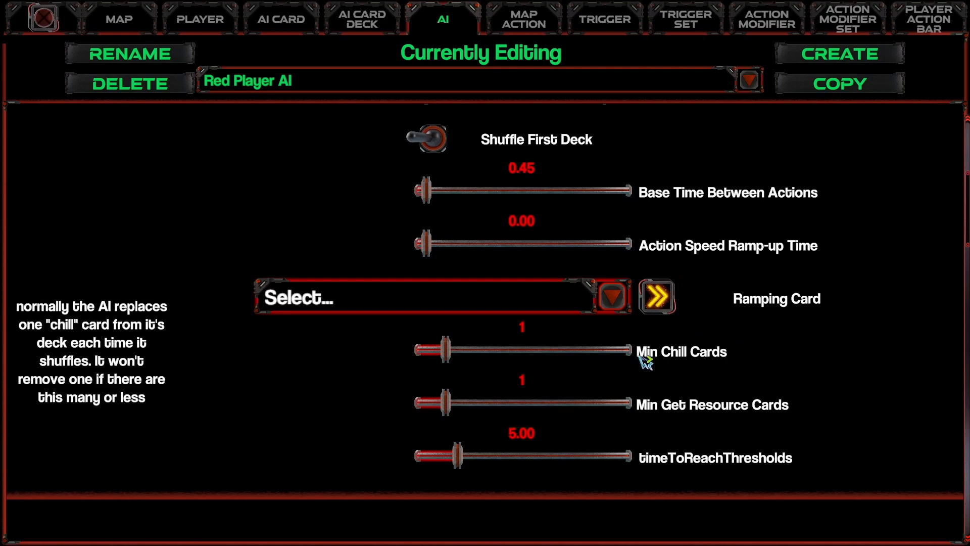
pyautogui.click(484, 349)
pyautogui.moveTo(575, 362); pyautogui.dragTo(447, 361)
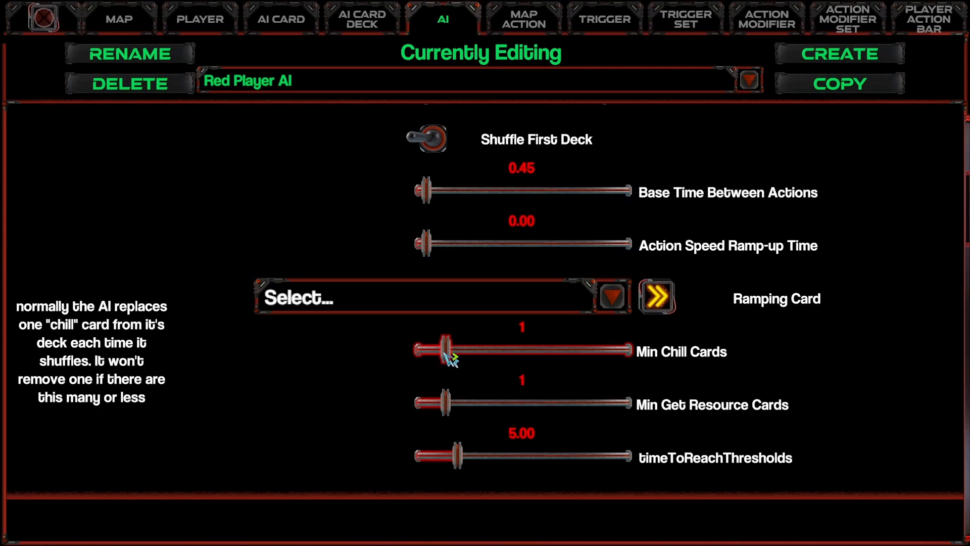
pyautogui.moveTo(487, 303)
pyautogui.moveTo(450, 414)
pyautogui.mouseDown()
pyautogui.moveTo(412, 416)
pyautogui.moveTo(445, 417)
pyautogui.mouseUp()
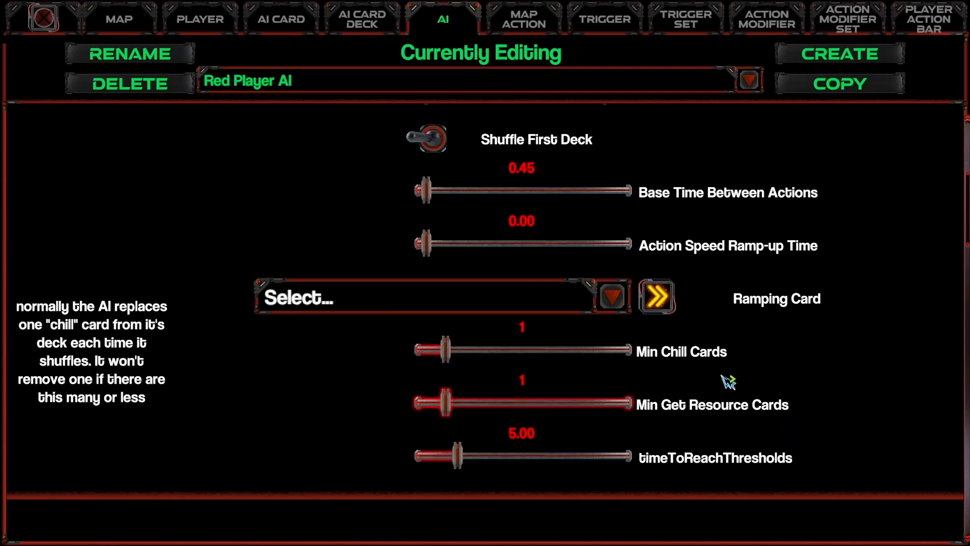
pyautogui.scroll(-2, 735, 404)
pyautogui.scroll(1, 812, 354)
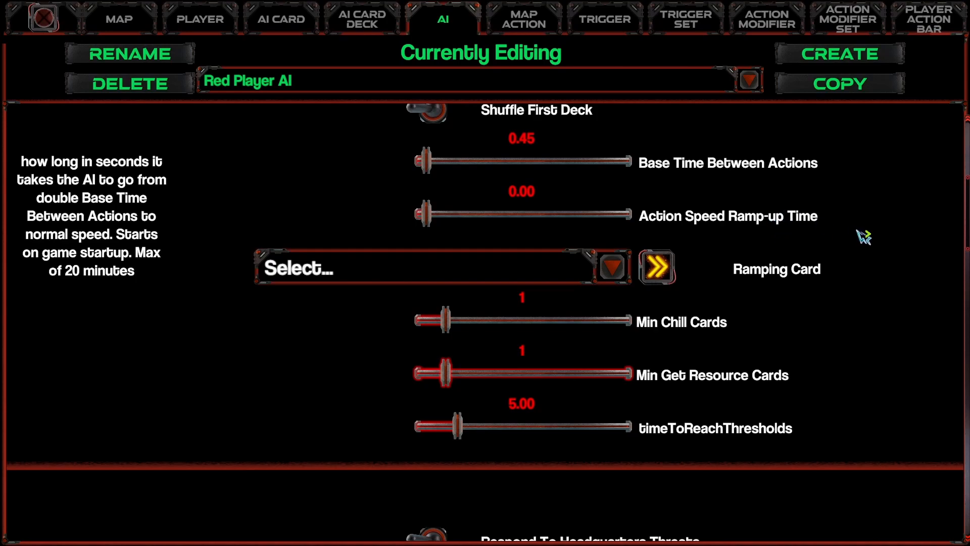
pyautogui.scroll(2, 869, 262)
pyautogui.scroll(-1, 899, 314)
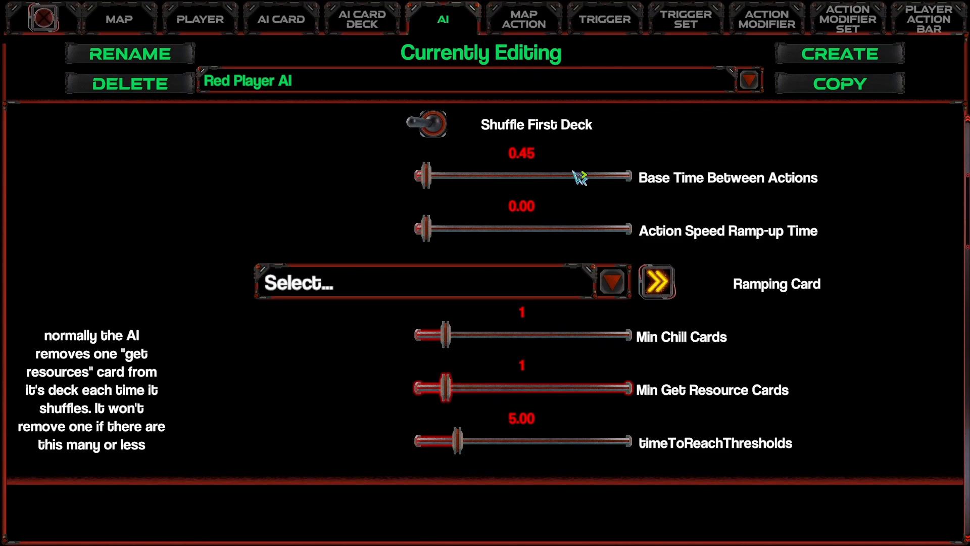
pyautogui.scroll(1, 836, 282)
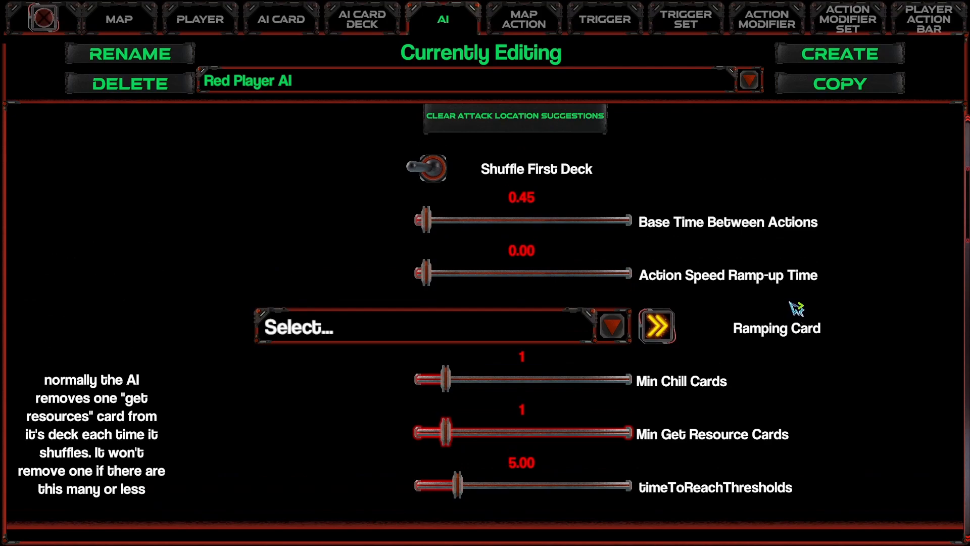
# - Try a Maximum Distance of 1 for headquarters threats, restore it to 4, and toggle Respond To Headquarters Threats there and back
pyautogui.scroll(1, 854, 291)
pyautogui.scroll(-1, 854, 284)
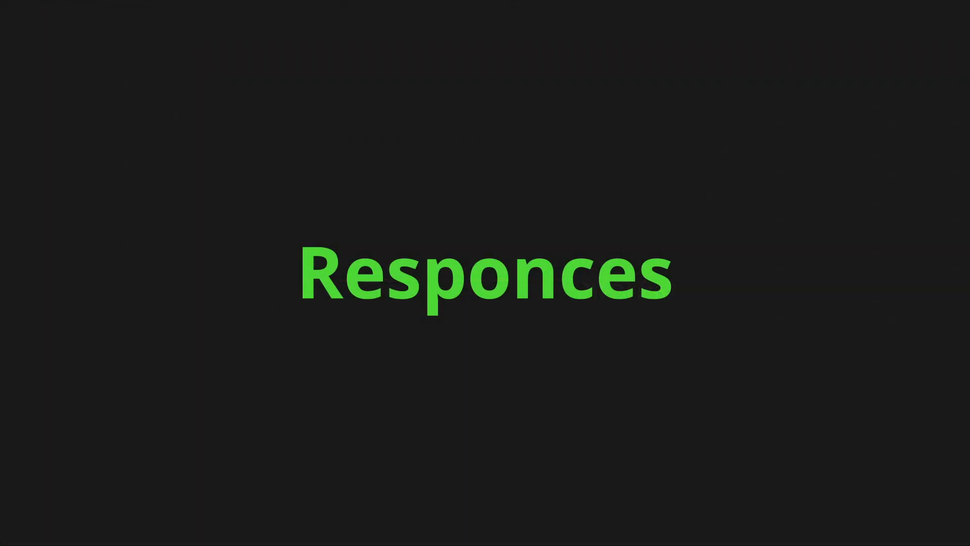
pyautogui.scroll(-15, 316, 394)
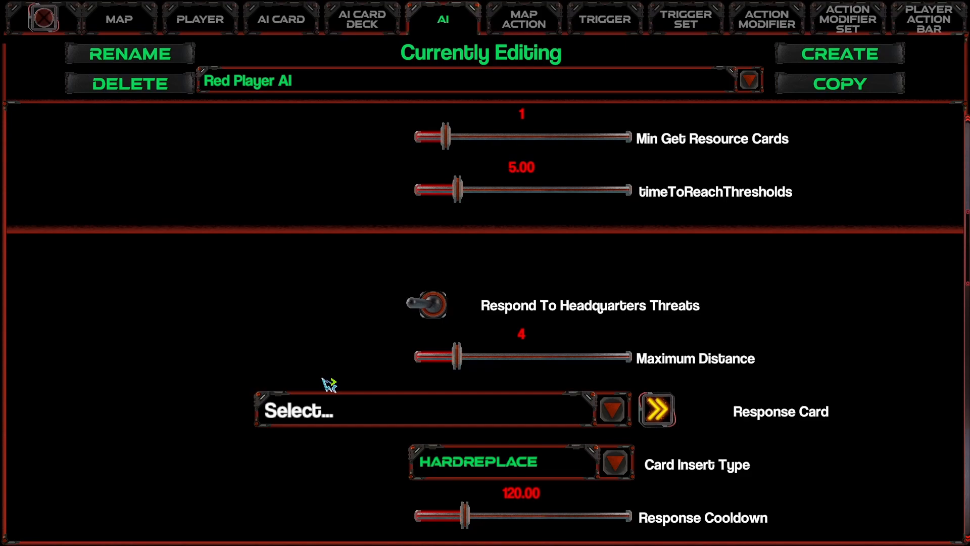
pyautogui.scroll(-6, 270, 339)
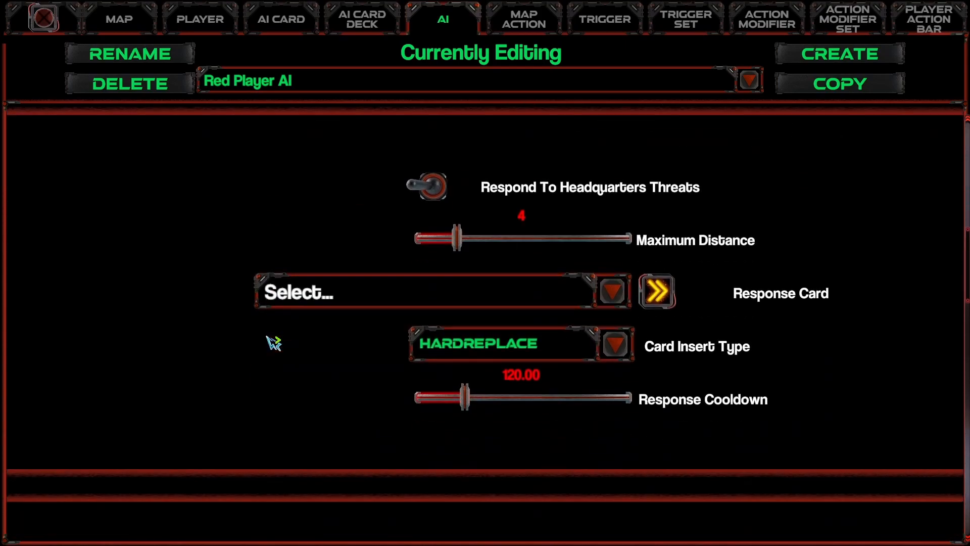
pyautogui.scroll(3, 273, 344)
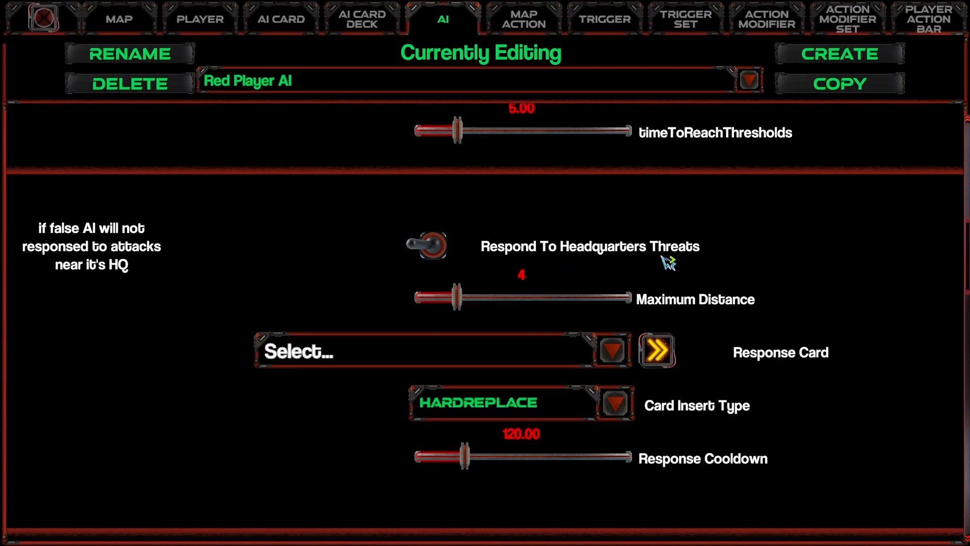
pyautogui.scroll(-2, 580, 252)
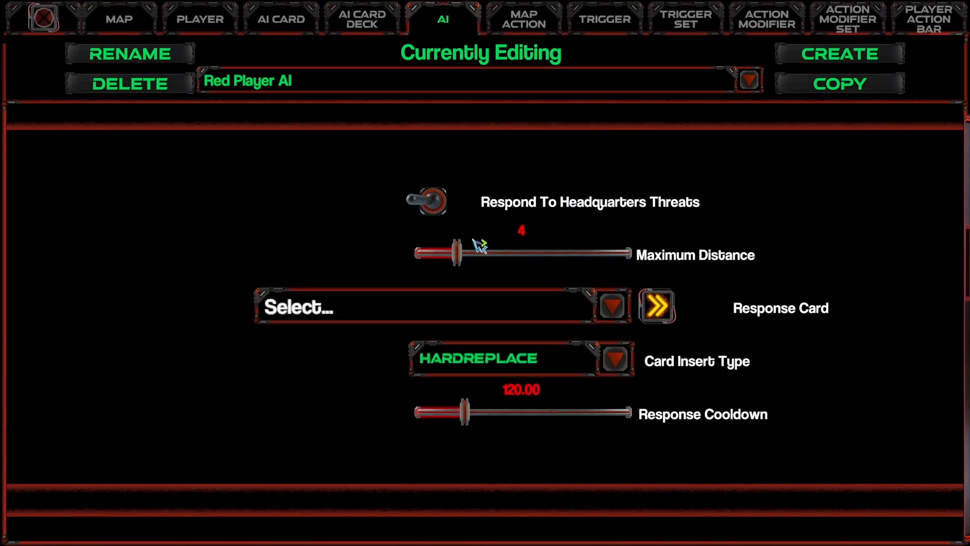
pyautogui.scroll(1, 536, 247)
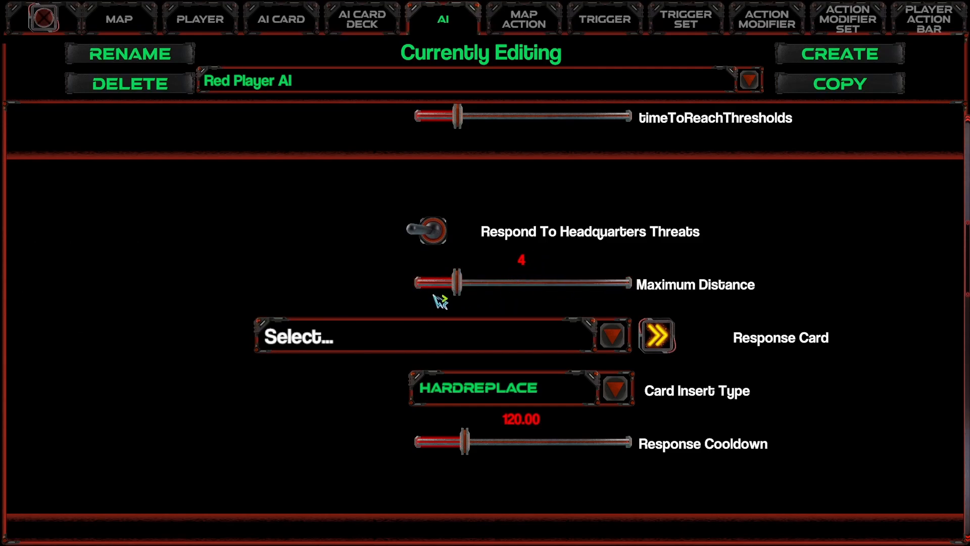
pyautogui.moveTo(456, 281); pyautogui.dragTo(370, 278)
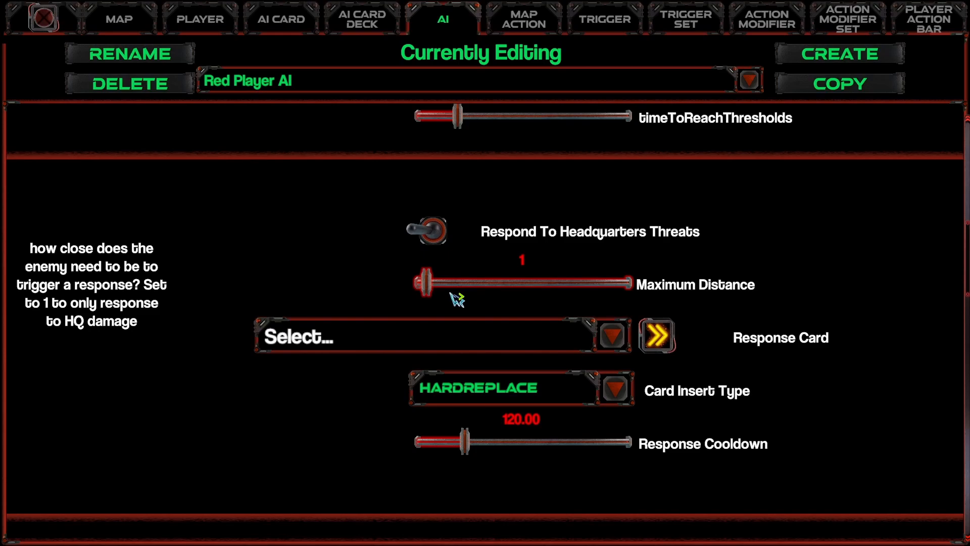
pyautogui.moveTo(428, 282); pyautogui.dragTo(464, 290)
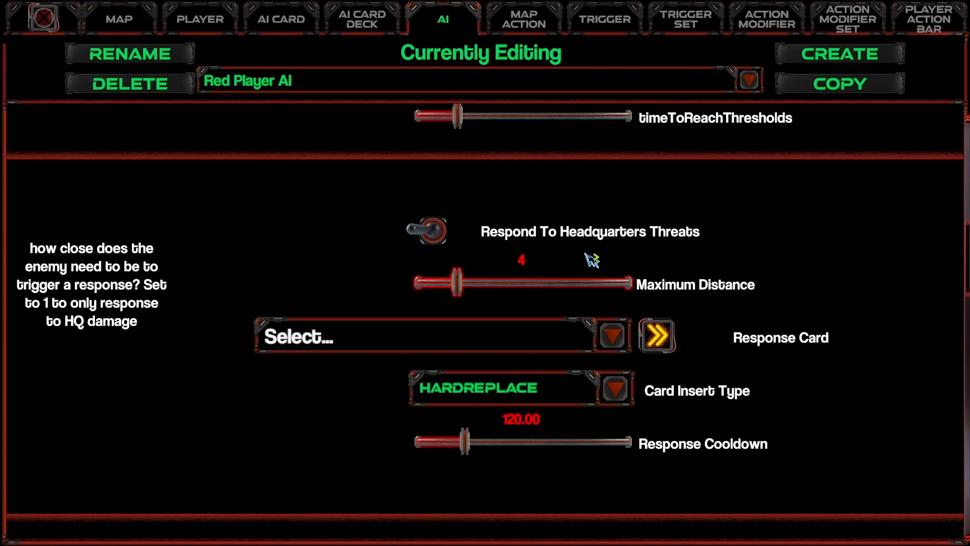
pyautogui.click(447, 236)
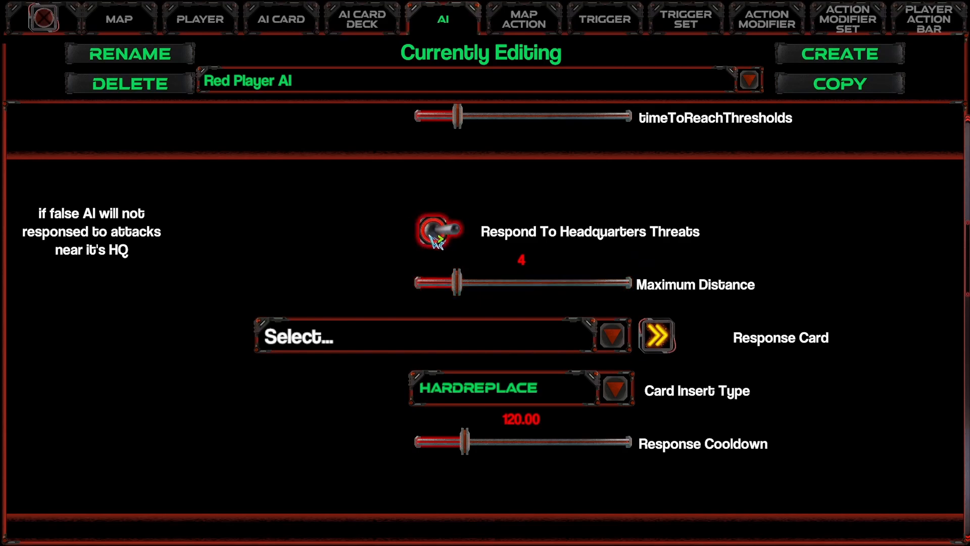
pyautogui.click(445, 243)
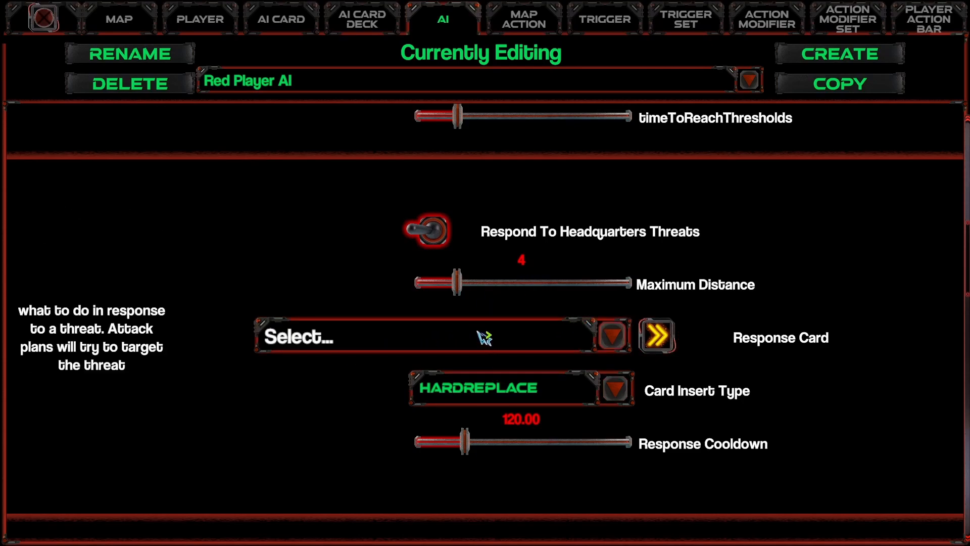
# - Examine the Response Card and Card Insert Type options for headquarters threats without changing either selection
pyautogui.click(423, 348)
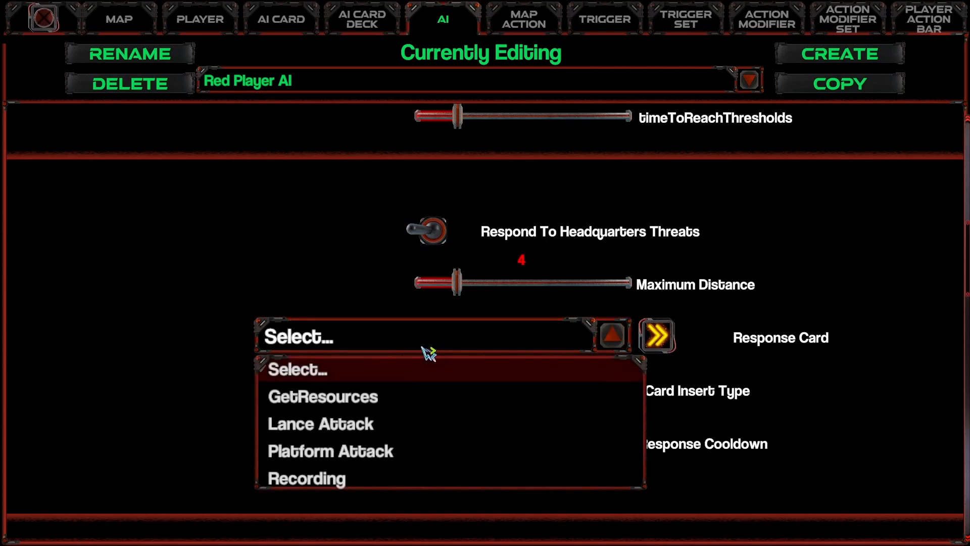
pyautogui.click(411, 340)
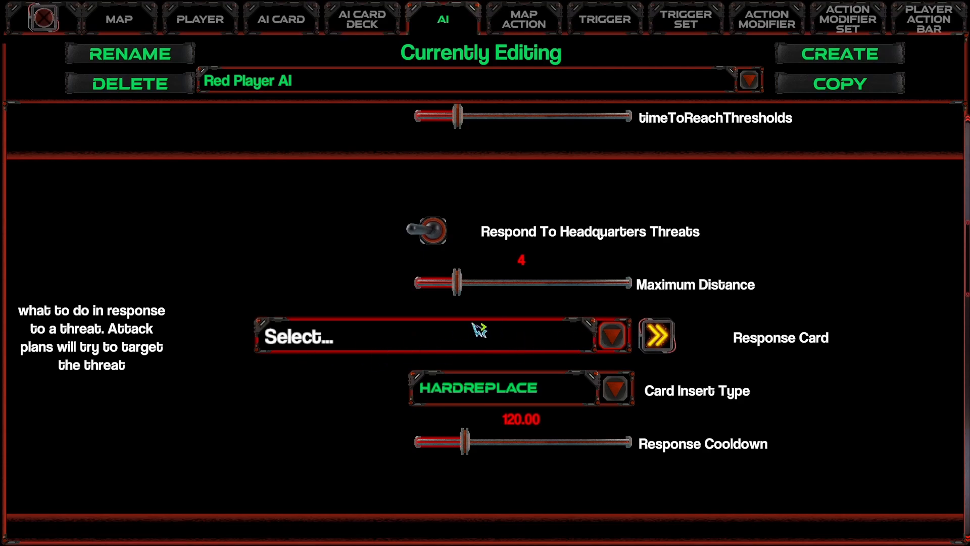
pyautogui.click(494, 394)
pyautogui.click(493, 393)
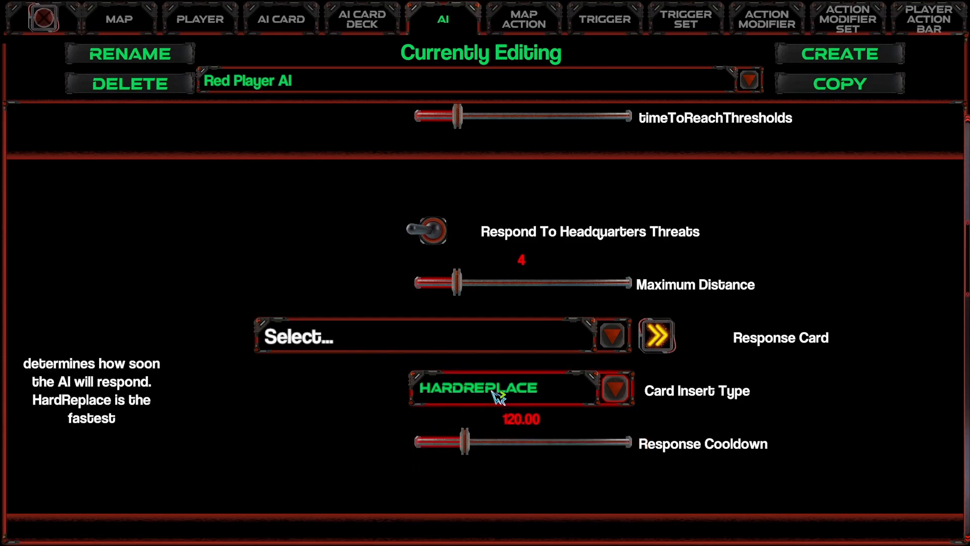
pyautogui.click(509, 381)
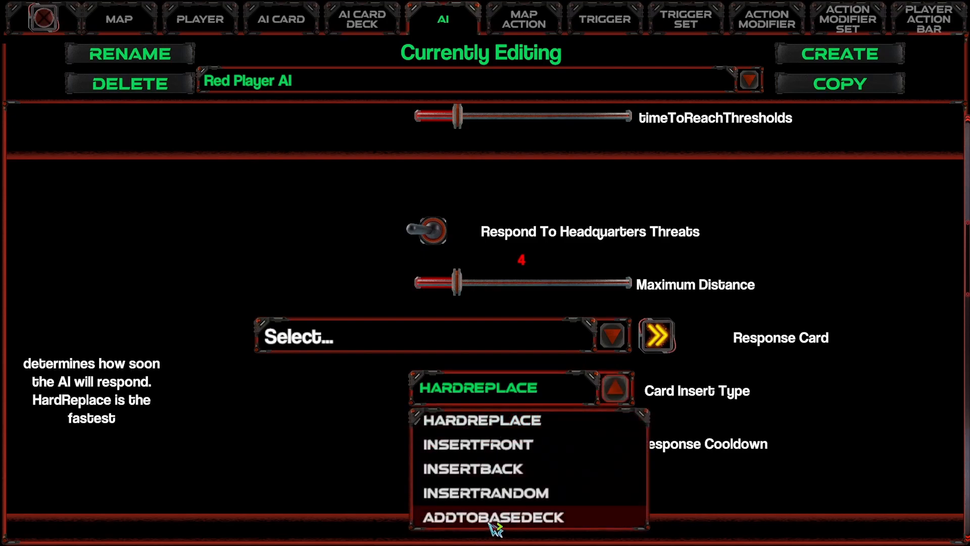
pyautogui.click(514, 390)
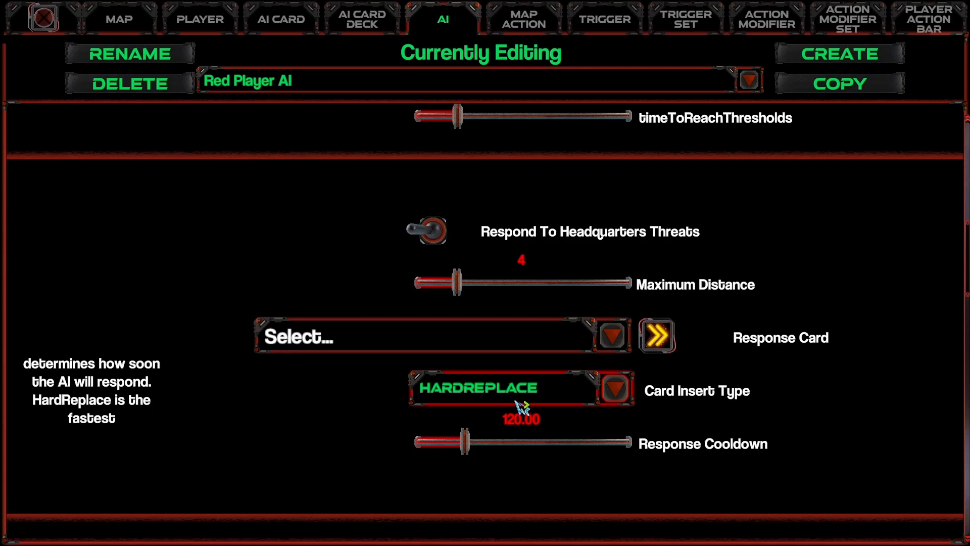
# - Examine the Solar Ram Respond To Headquarters Damage setting and its Response Cooldown for Red Player AI
pyautogui.scroll(1, 716, 341)
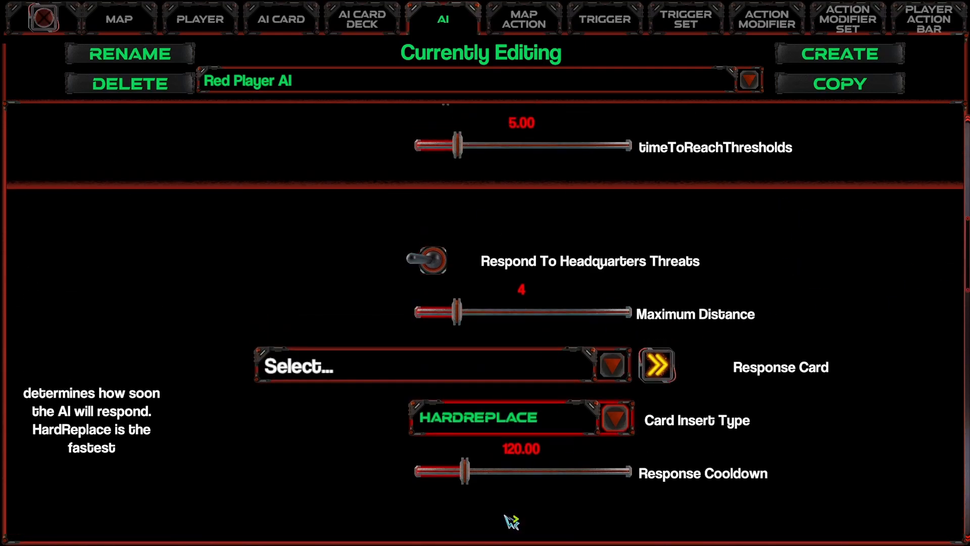
pyautogui.scroll(-10, 597, 442)
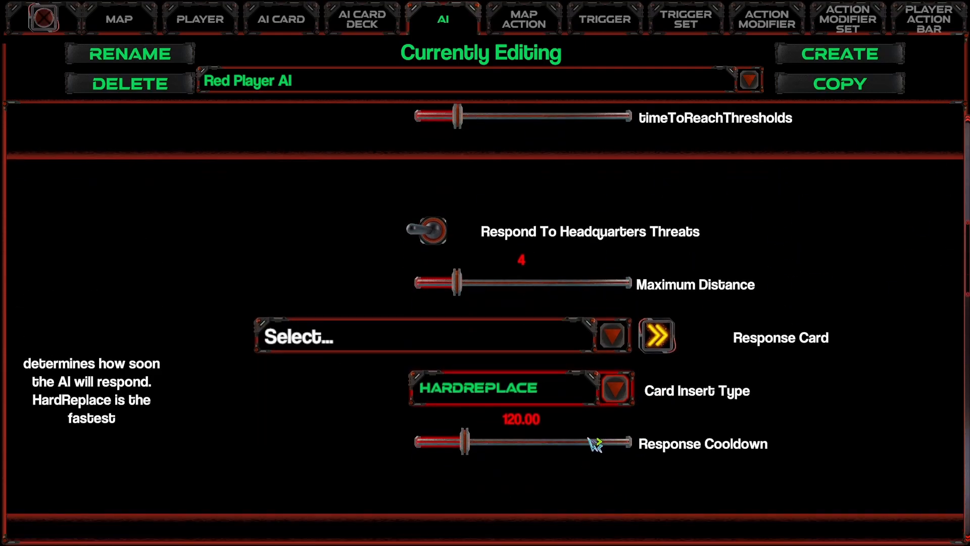
pyautogui.scroll(-12, 742, 424)
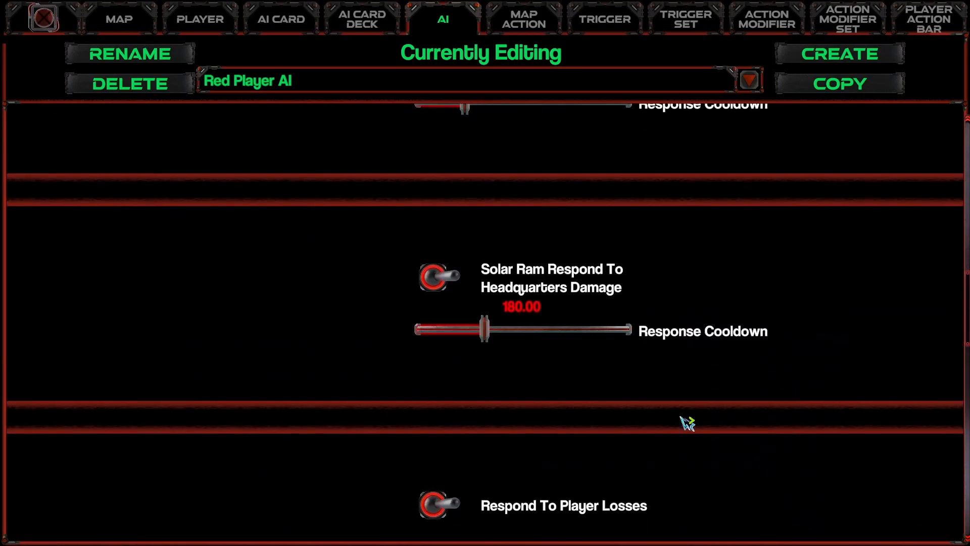
pyautogui.scroll(5, 759, 384)
pyautogui.scroll(12, 784, 372)
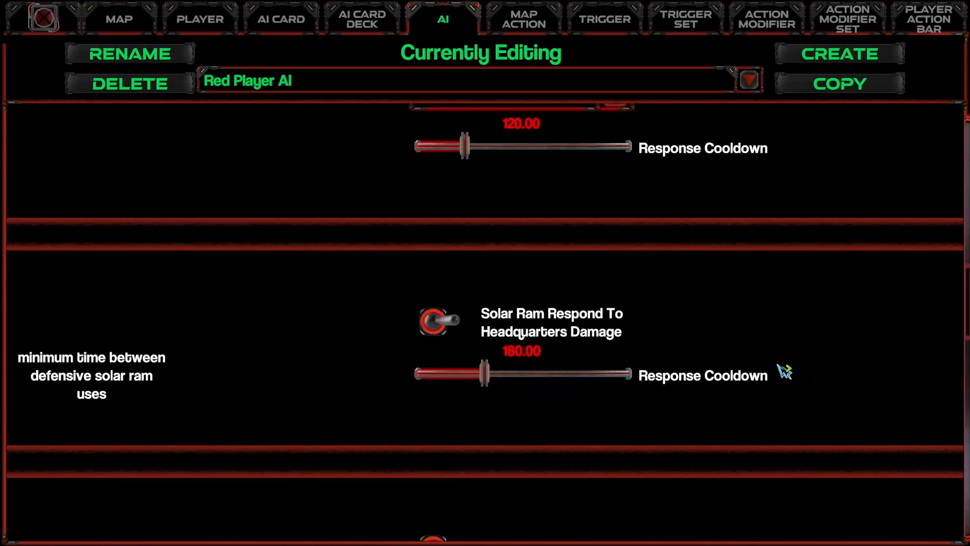
pyautogui.scroll(-2, 785, 369)
pyautogui.scroll(-8, 804, 376)
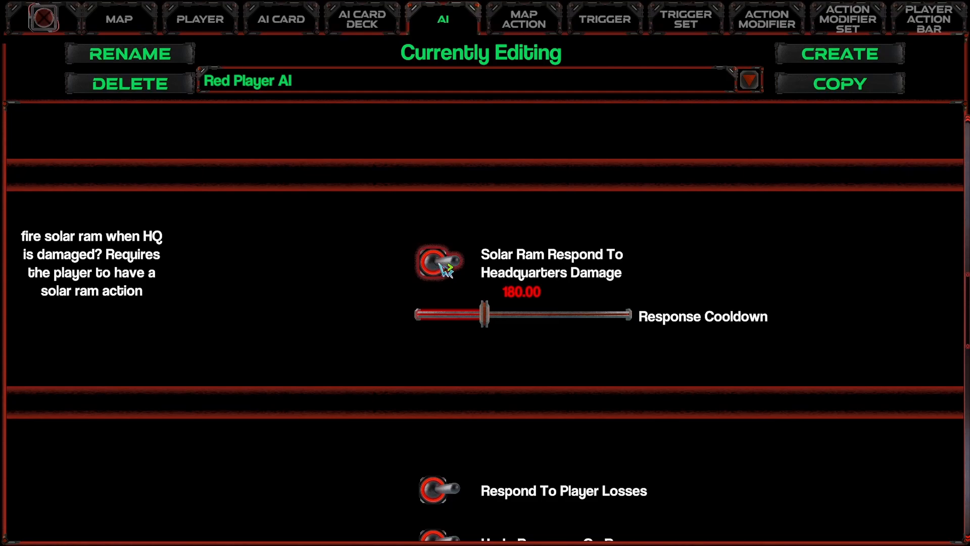
pyautogui.scroll(1, 449, 320)
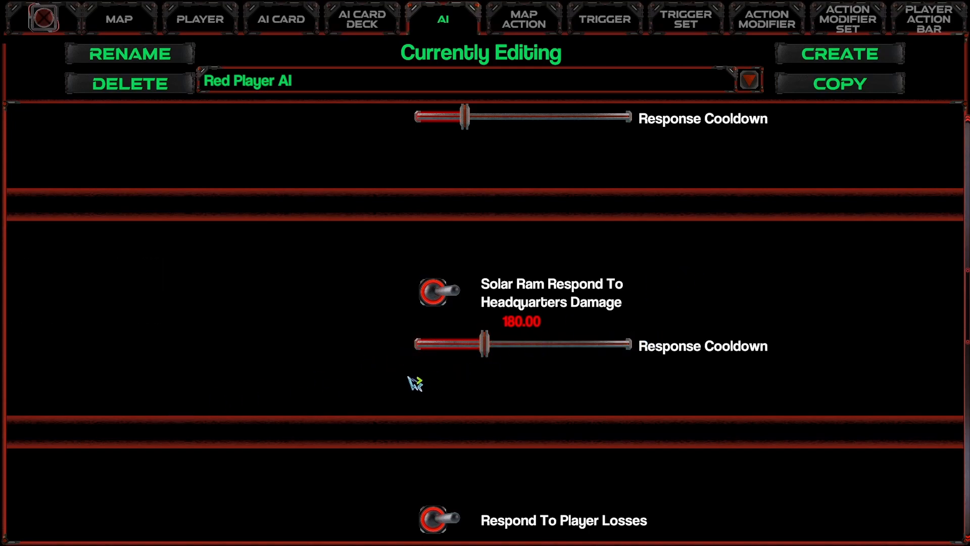
# - Examine the Respond To Player Losses settings and the related timeToReachThresholds description
pyautogui.scroll(-4, 411, 384)
pyautogui.scroll(-3, 353, 389)
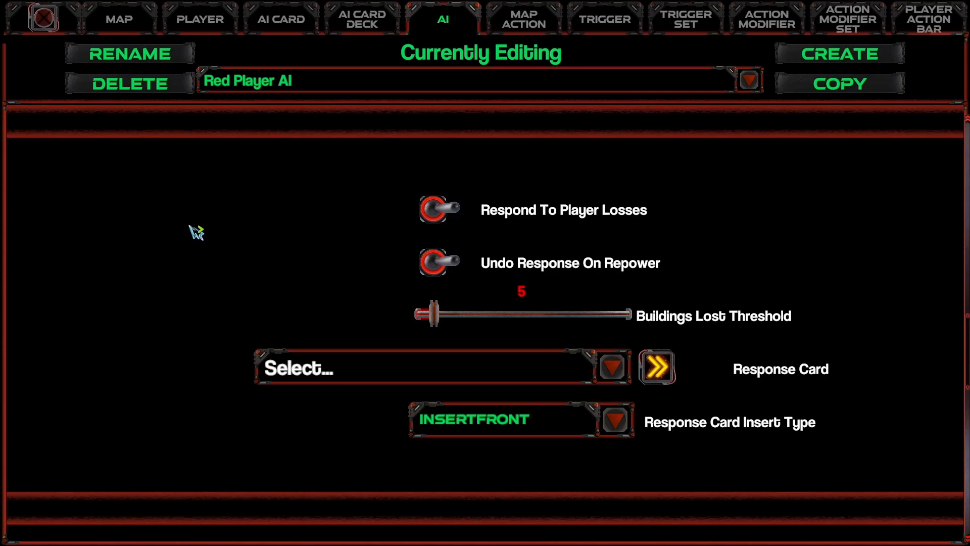
pyautogui.moveTo(440, 216)
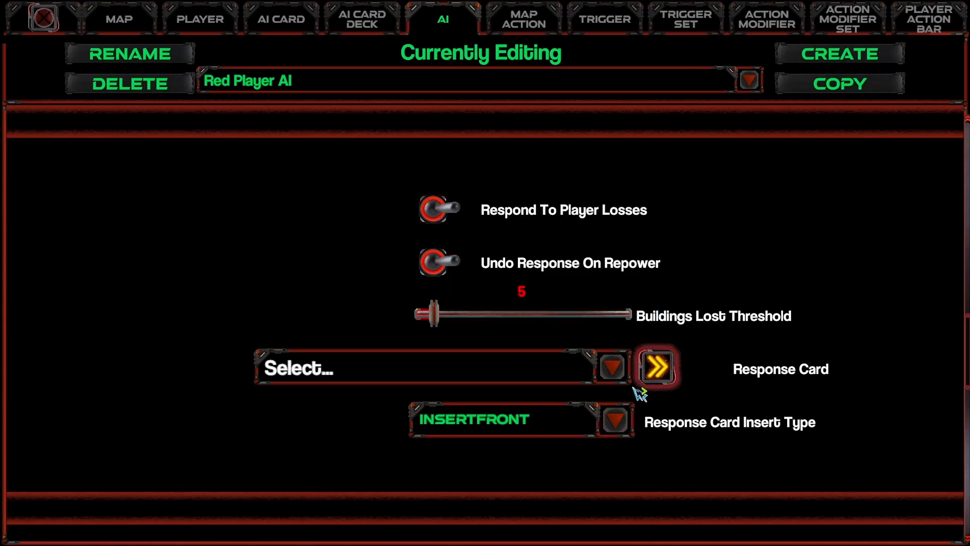
pyautogui.scroll(1, 524, 362)
pyautogui.scroll(10, 525, 362)
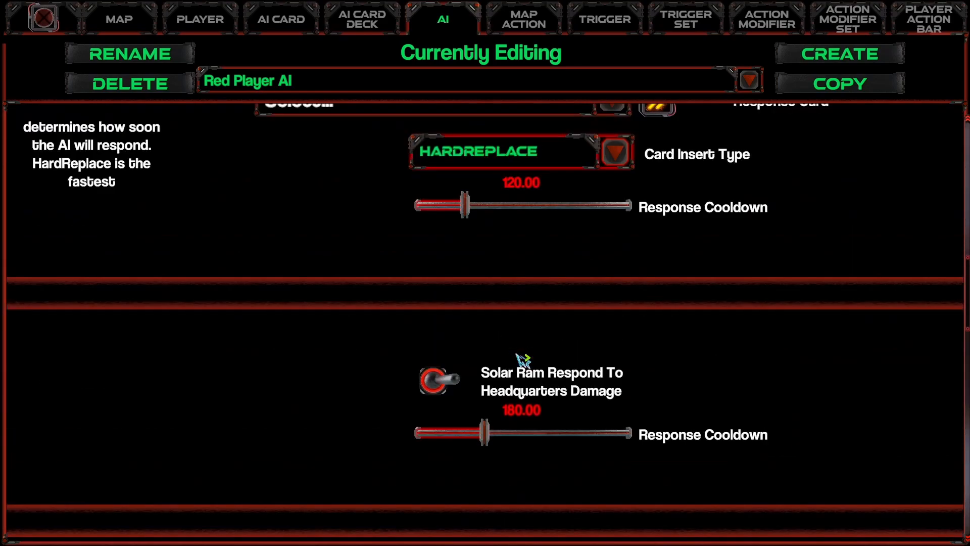
pyautogui.scroll(1, 523, 360)
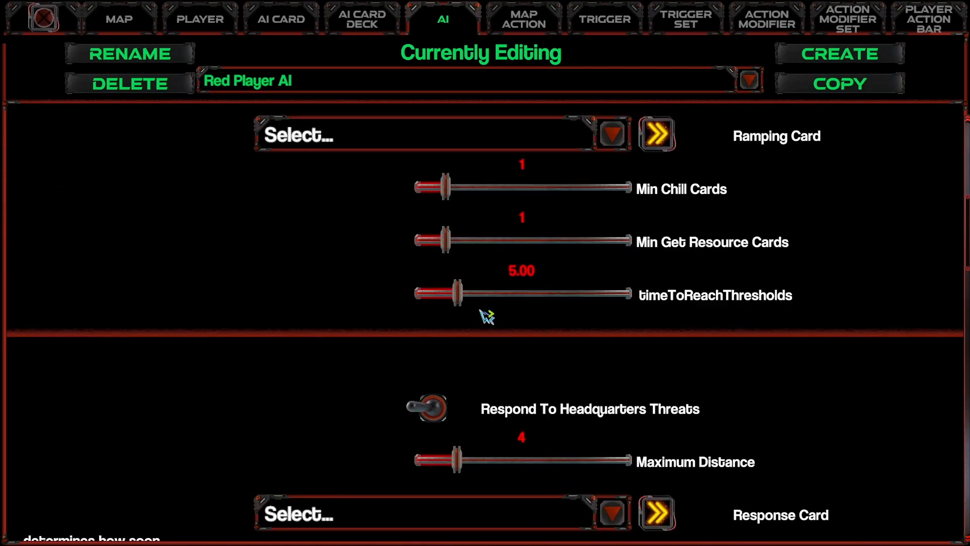
pyautogui.moveTo(470, 292)
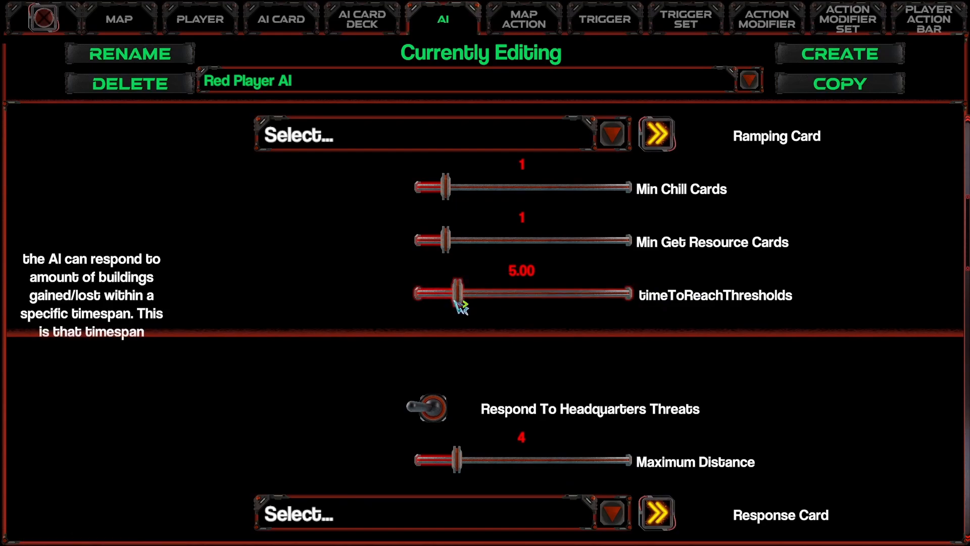
pyautogui.scroll(-7, 652, 450)
pyautogui.scroll(4, 704, 441)
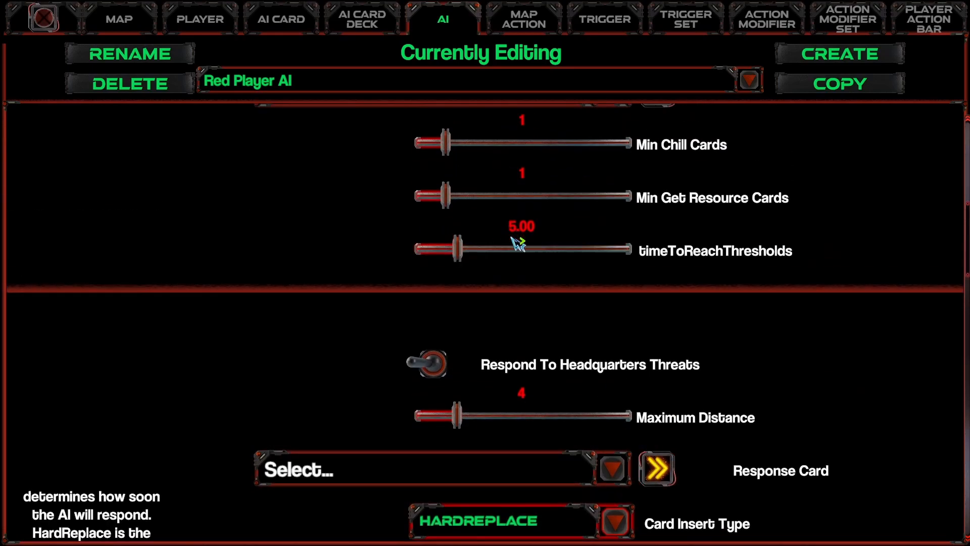
# - Review the Response Card and Response Card Insert Type options for player losses, keeping no card selected and INSERTFRONT as the type
pyautogui.scroll(-4, 609, 346)
pyautogui.scroll(-20, 609, 346)
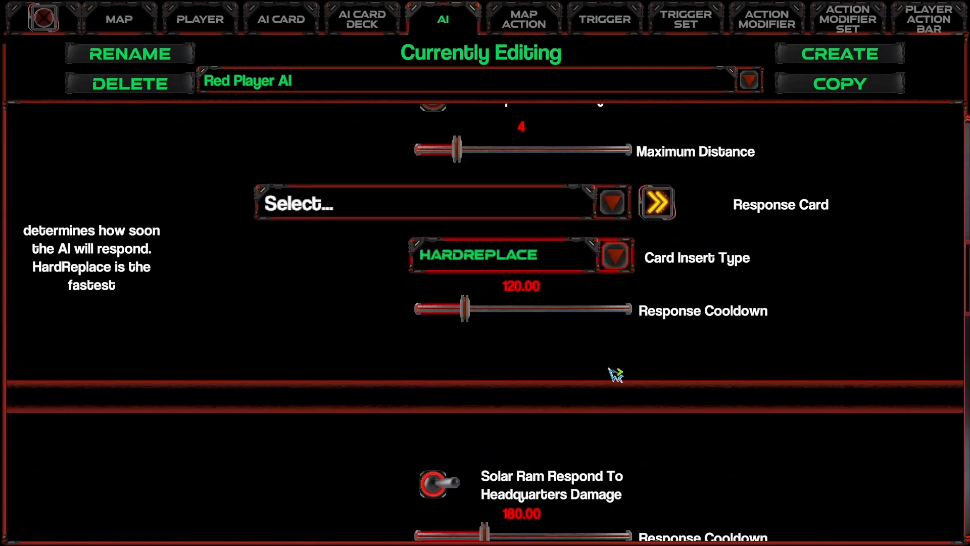
pyautogui.scroll(2, 623, 380)
pyautogui.scroll(-11, 623, 380)
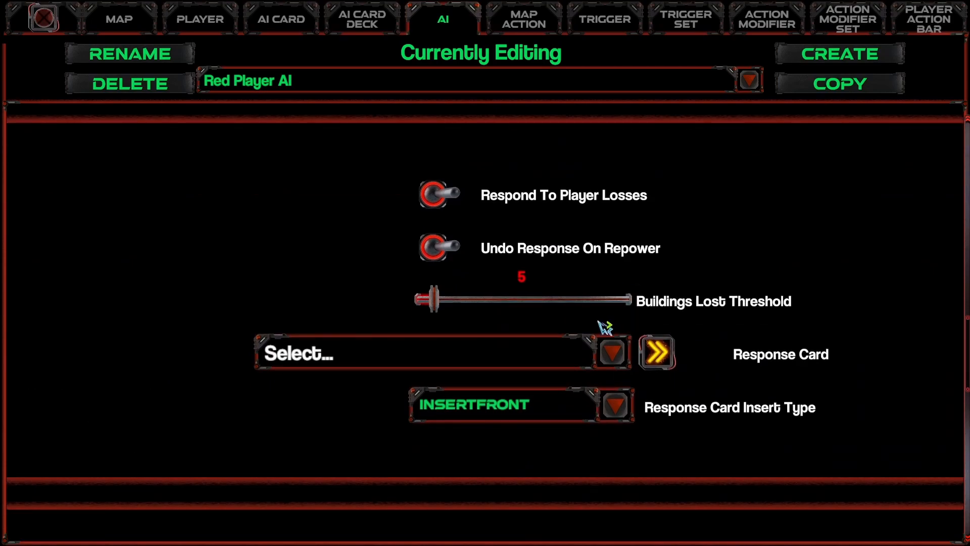
pyautogui.click(557, 416)
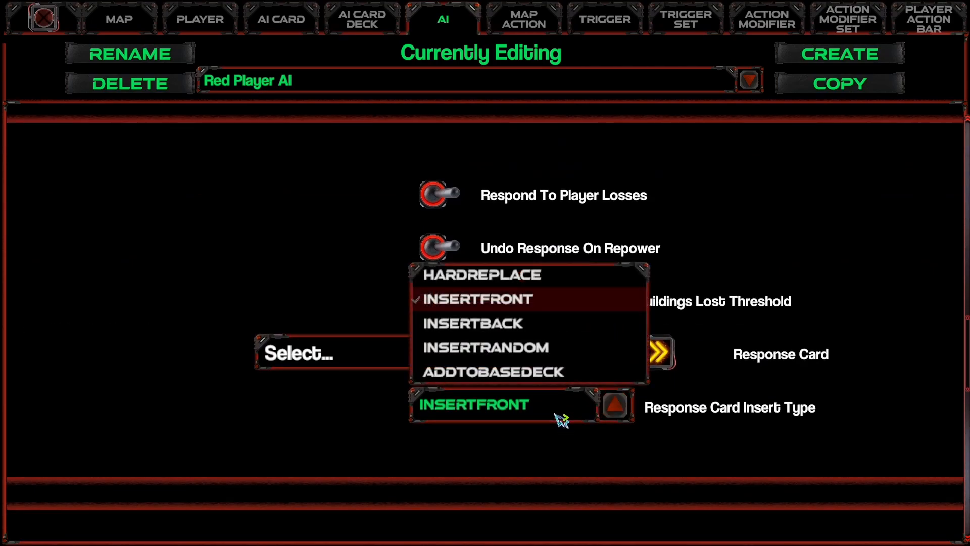
pyautogui.click(505, 300)
pyautogui.click(451, 363)
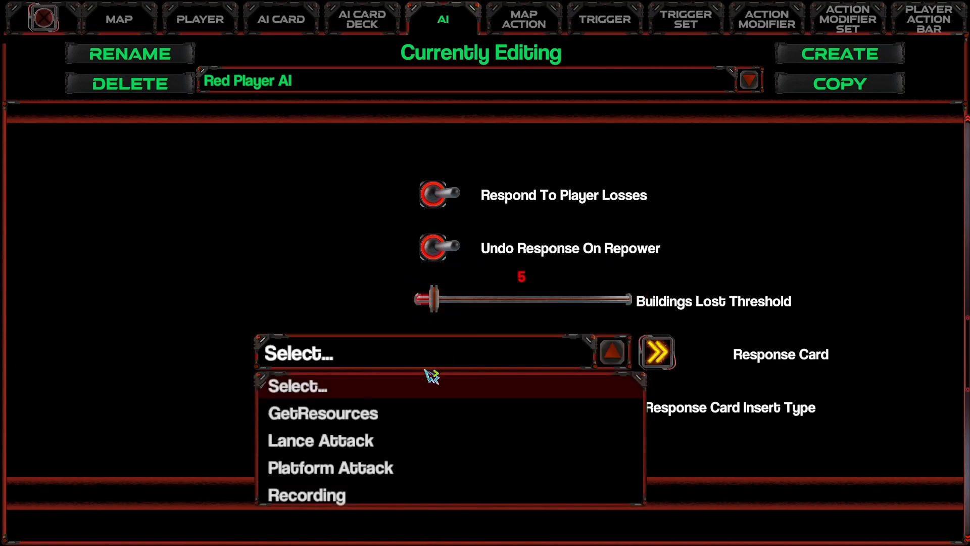
pyautogui.click(443, 359)
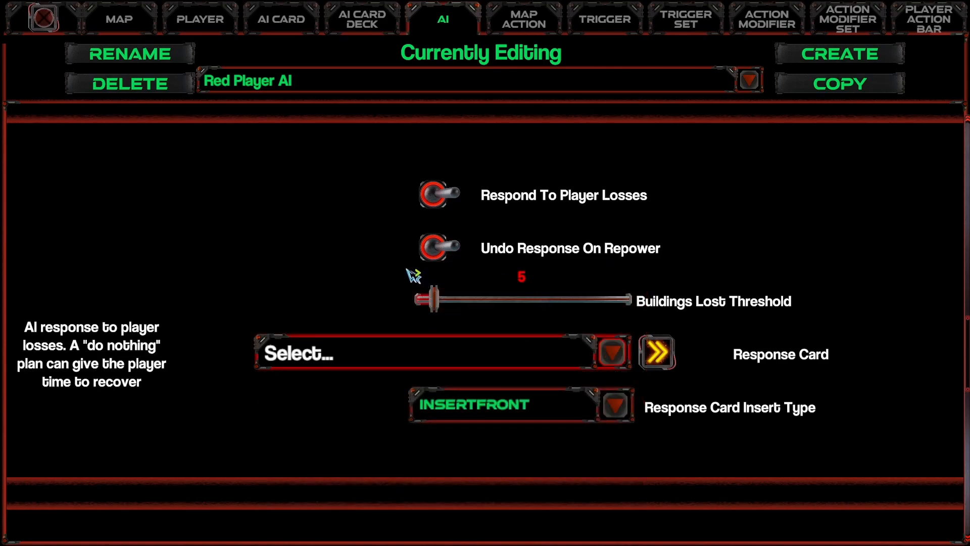
pyautogui.scroll(1, 413, 270)
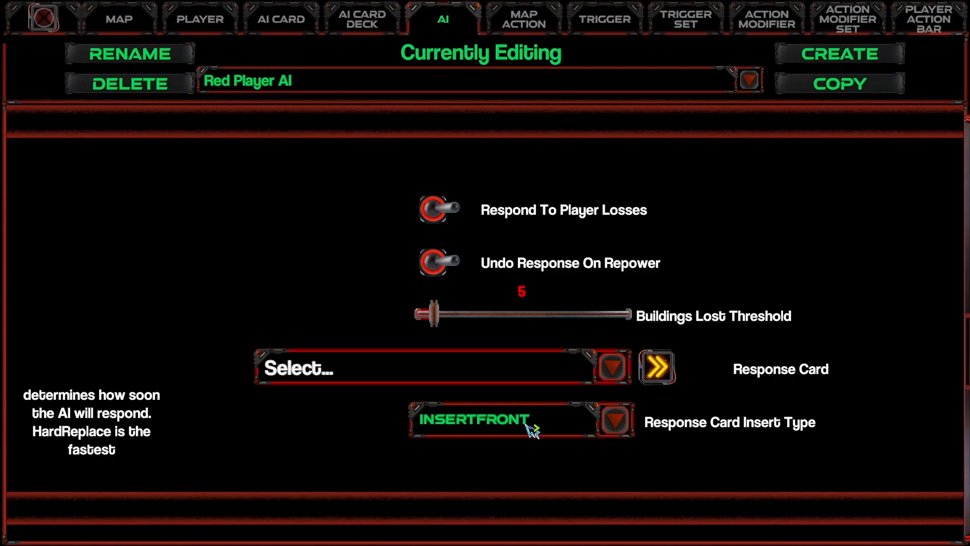
pyautogui.click(498, 428)
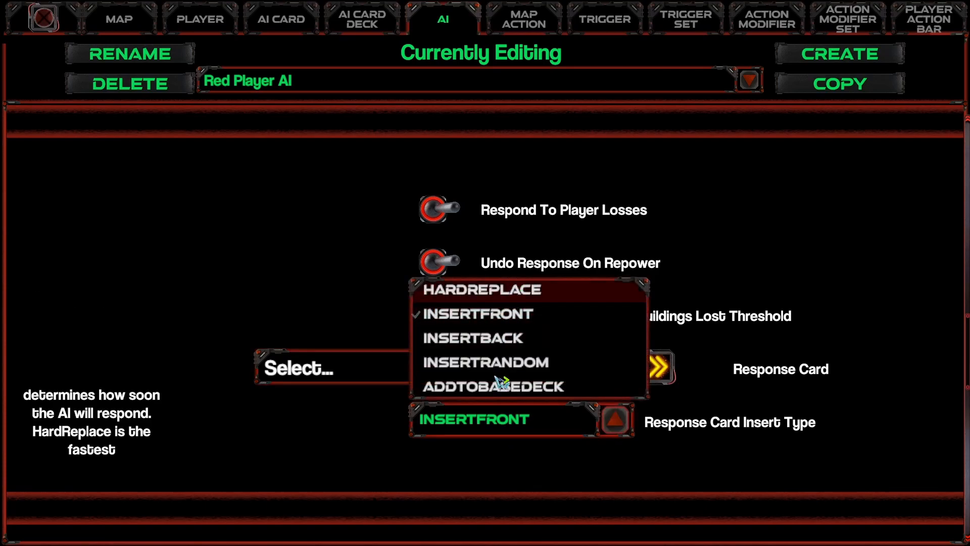
pyautogui.click(498, 432)
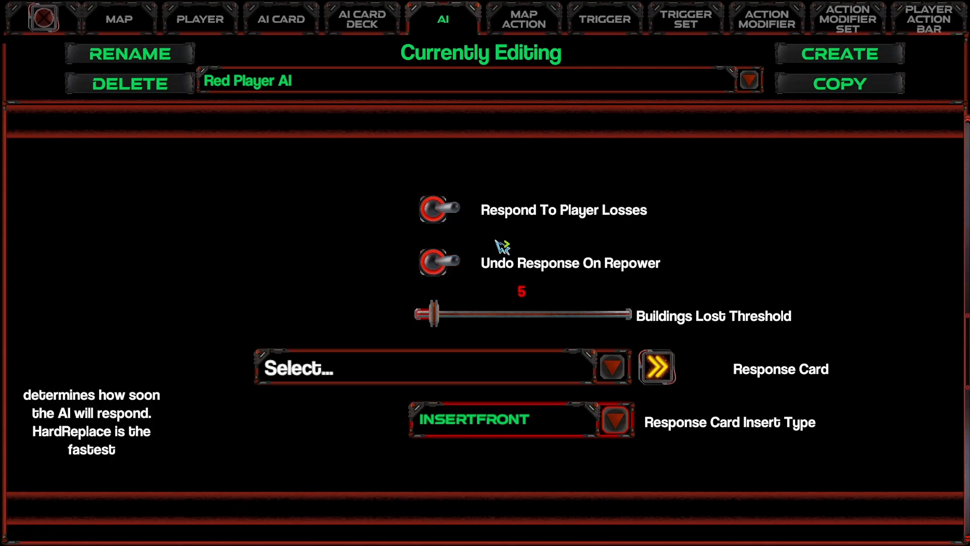
# - Review the Respond To AI Buildings Losses settings and its Response Card options, leaving no card selected
pyautogui.scroll(-2, 422, 400)
pyautogui.scroll(-5, 374, 332)
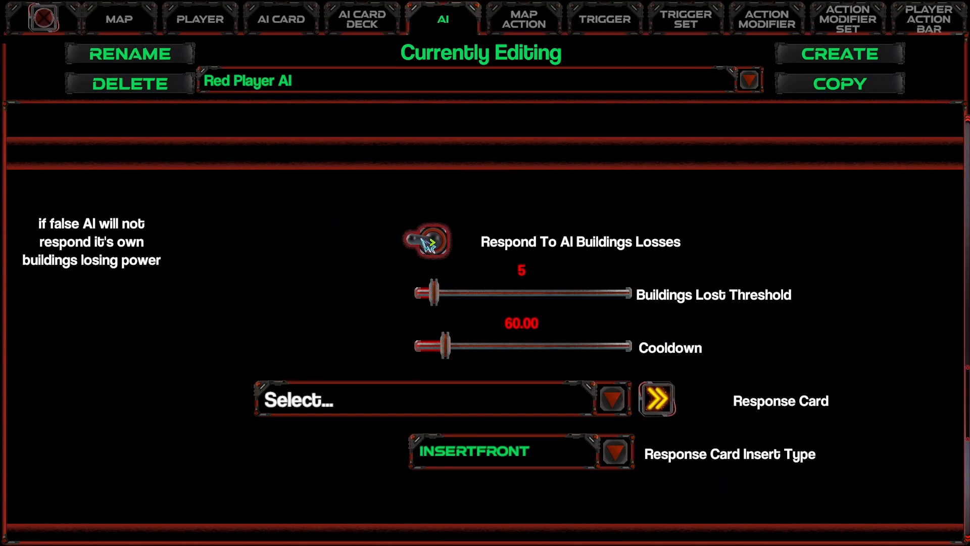
pyautogui.scroll(-1, 585, 244)
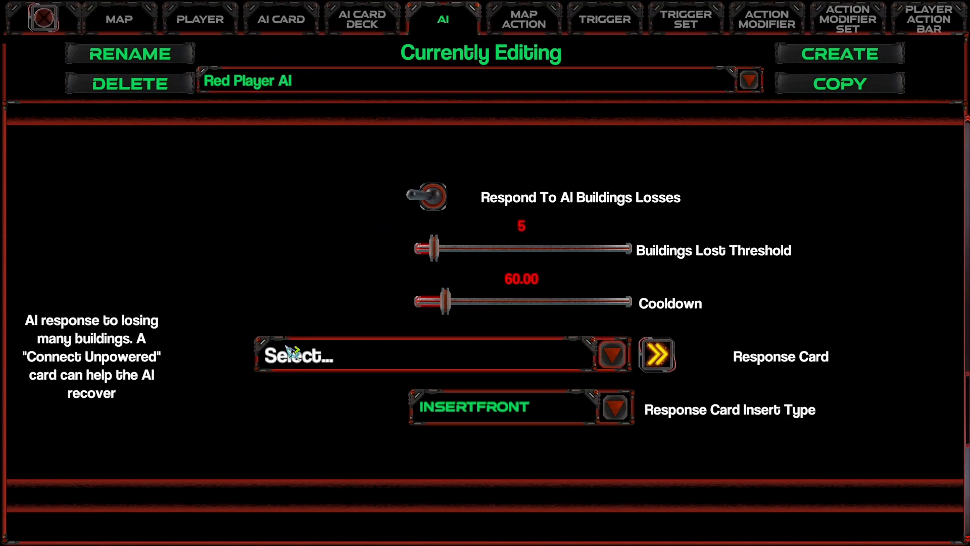
pyautogui.click(398, 356)
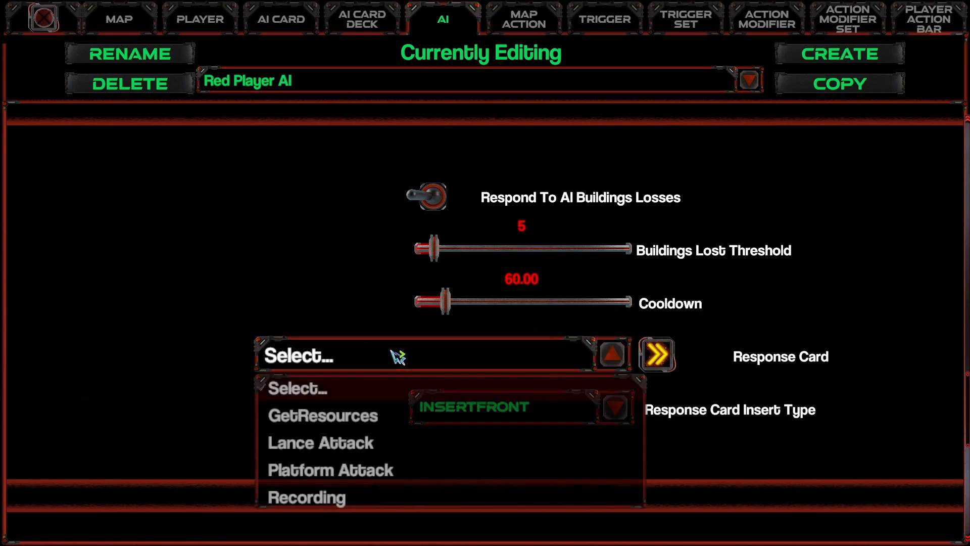
pyautogui.click(397, 355)
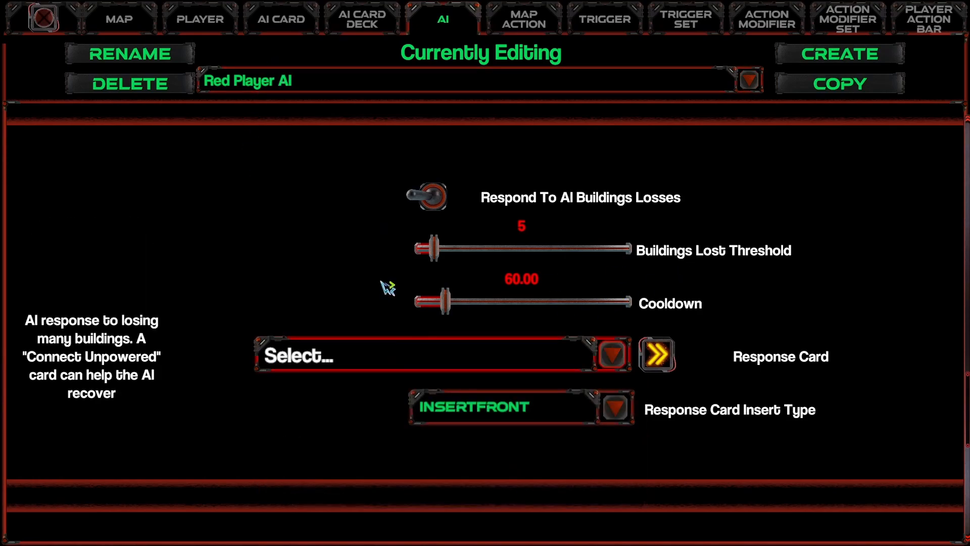
# - Examine the Rotate Lances Periodically settings for Red Player AI, including Max Lances To Rotate, Max Lances To Check and Time Between Checks
pyautogui.scroll(-6, 384, 293)
pyautogui.scroll(-3, 368, 317)
pyautogui.scroll(3, 369, 314)
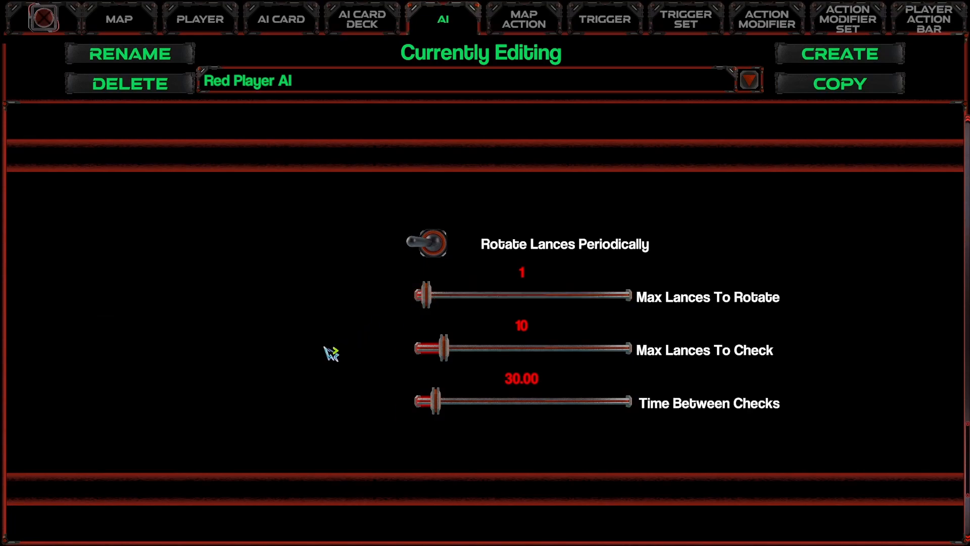
# - Examine the Sneaky Demolish settings, including New Buildings Before Demolish and Min Time Since Last Active, through the end of the AI settings
pyautogui.scroll(-5, 338, 373)
pyautogui.scroll(-1, 367, 398)
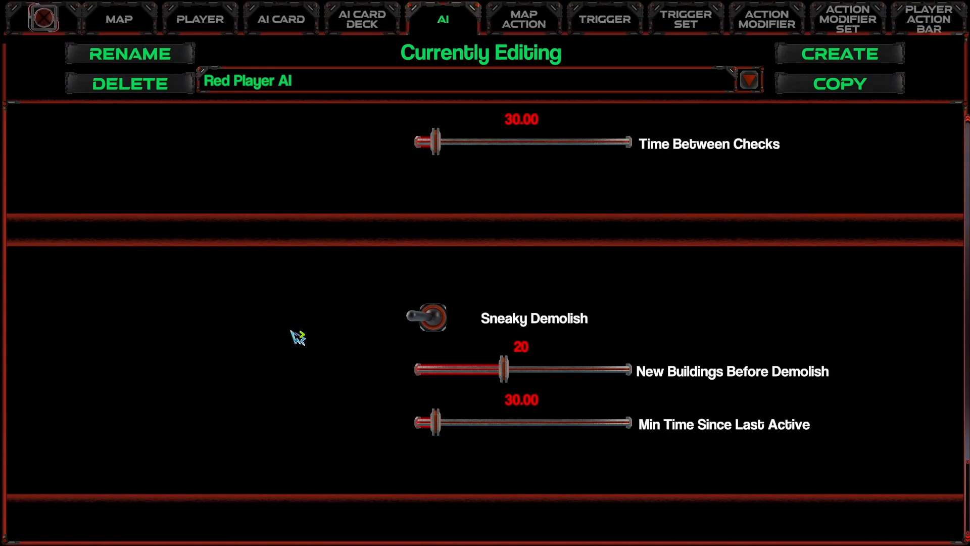
pyautogui.moveTo(433, 327)
pyautogui.moveTo(503, 377)
pyautogui.scroll(-1, 594, 453)
pyautogui.scroll(5, 594, 453)
pyautogui.scroll(-4, 595, 453)
pyautogui.scroll(2, 967, 505)
pyautogui.scroll(-2, 967, 510)
pyautogui.scroll(5, 967, 511)
pyautogui.scroll(-5, 967, 504)
pyautogui.moveTo(966, 498)
pyautogui.mouseDown()
pyautogui.moveTo(968, 516)
pyautogui.moveTo(969, 300)
pyautogui.moveTo(968, 505)
pyautogui.mouseUp()
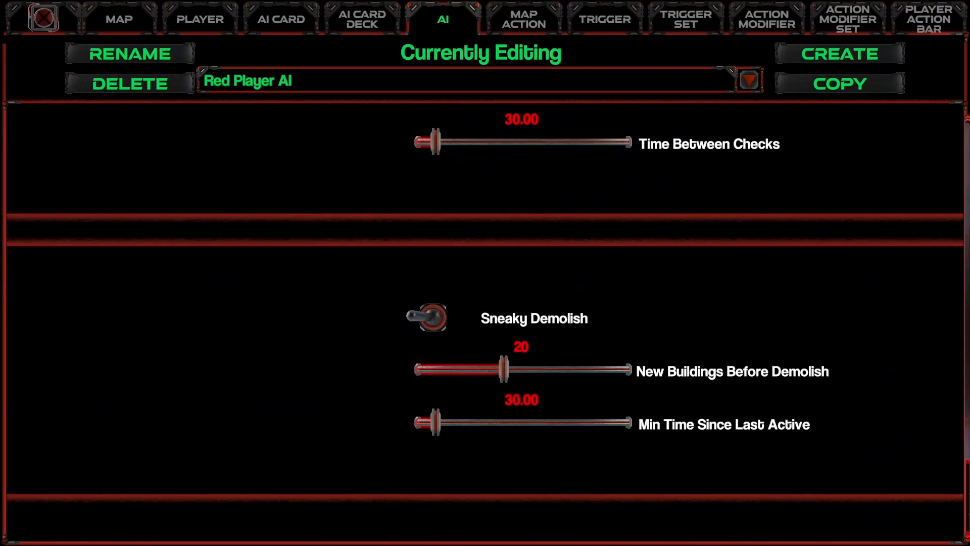